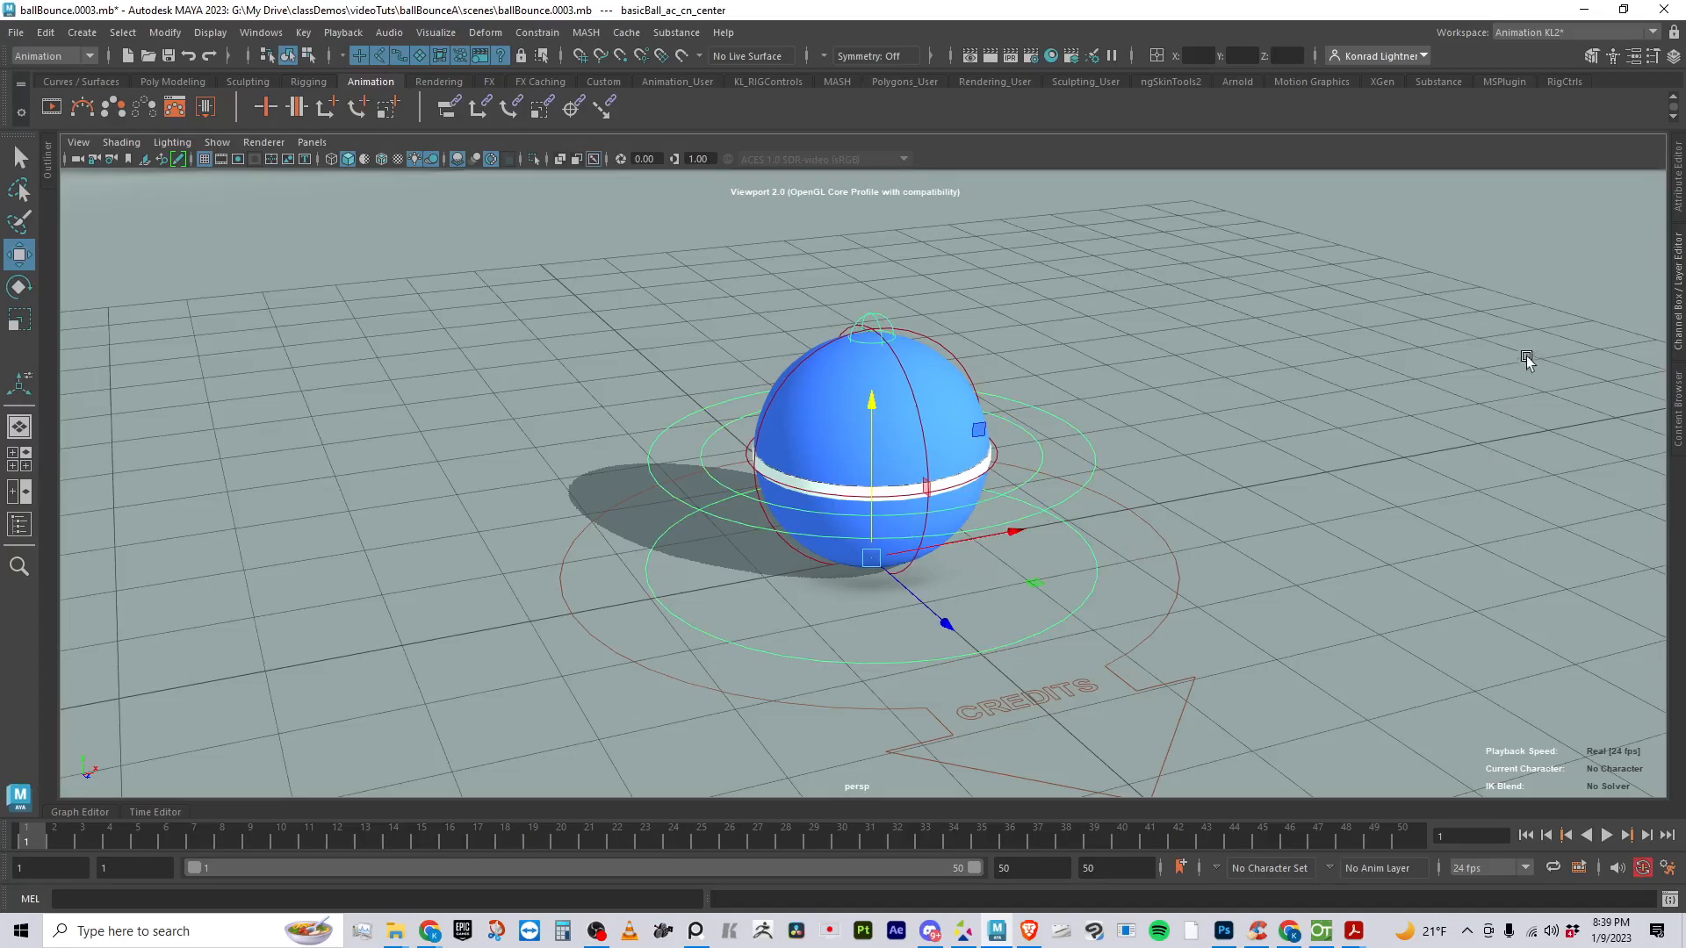
- Try moving the outermost base control of the ball rig, and undo the moves
left_click(1168, 623)
left_click_drag(941, 624, 908, 553)
key("ctrl+z")
key("ctrl+z")
key("ctrl+z")
key("ctrl+z")
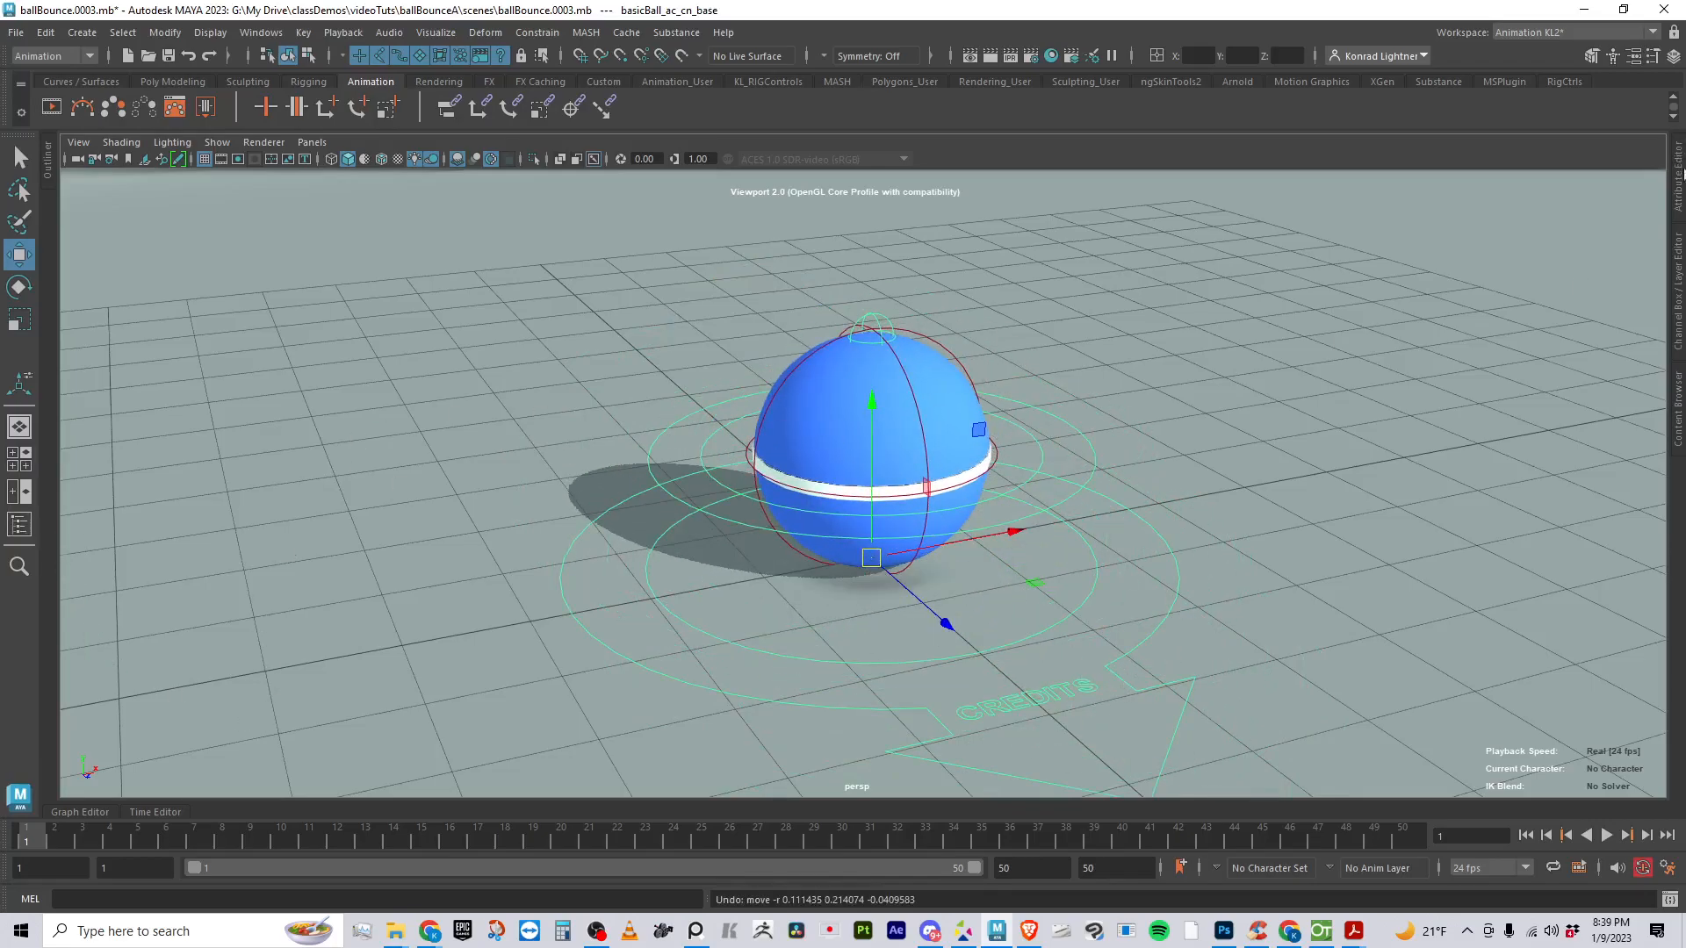
- Show the base control's channels, try changing its Global Scale, and undo the change
left_click(1679, 326)
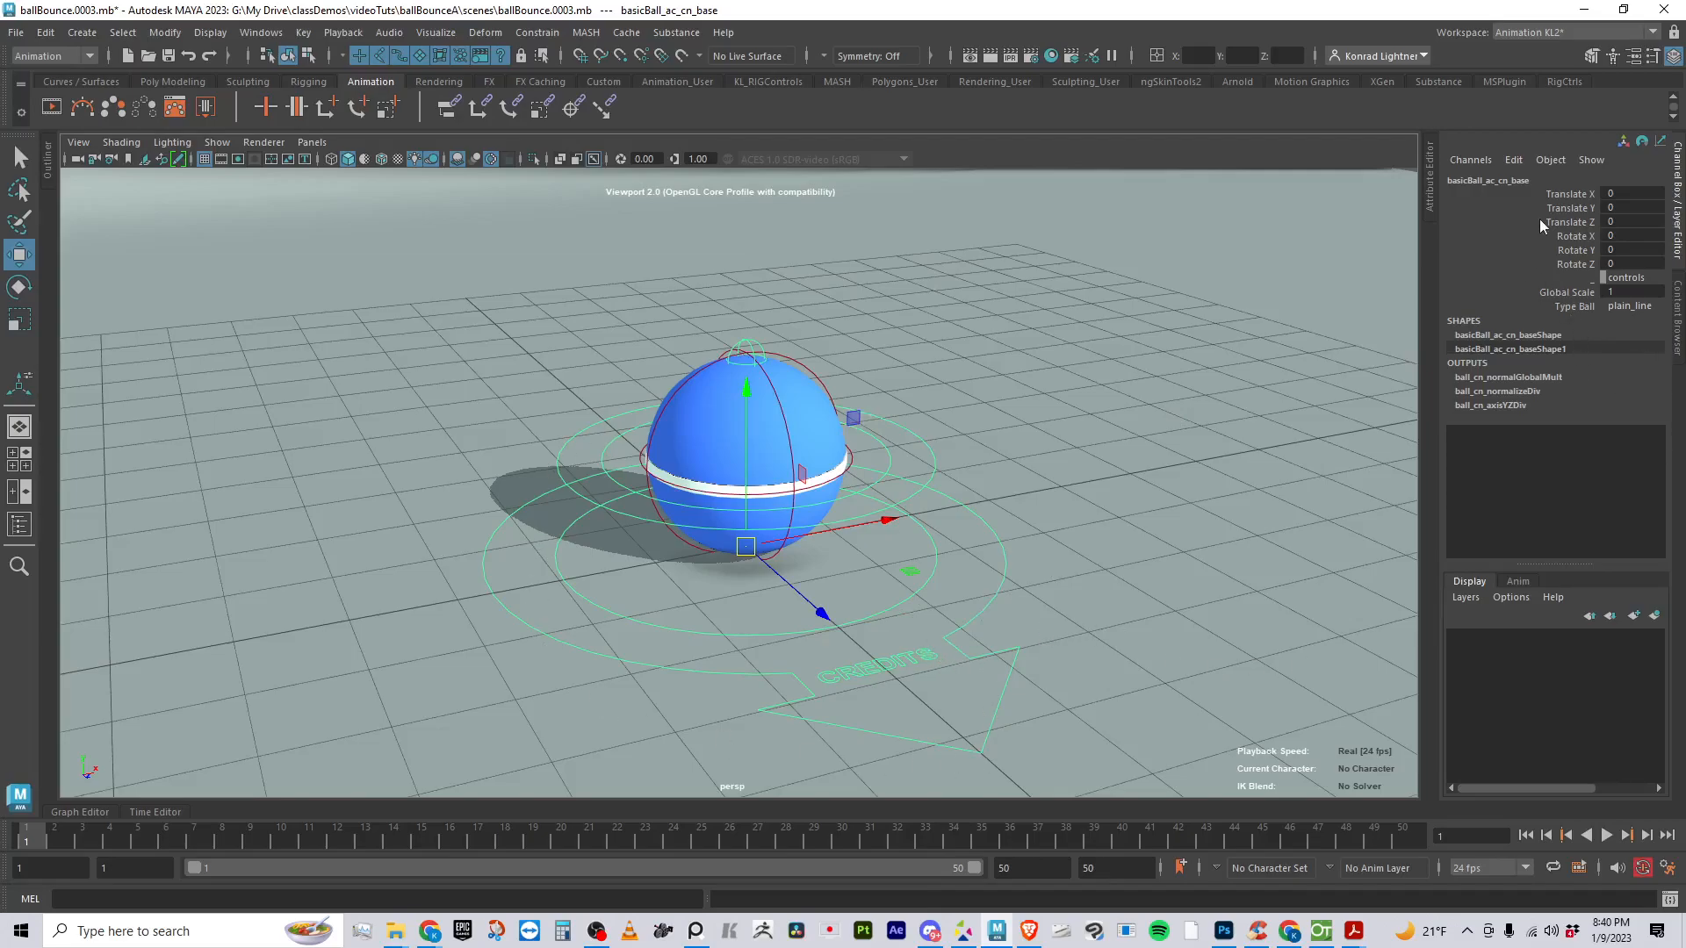
left_click(1572, 293)
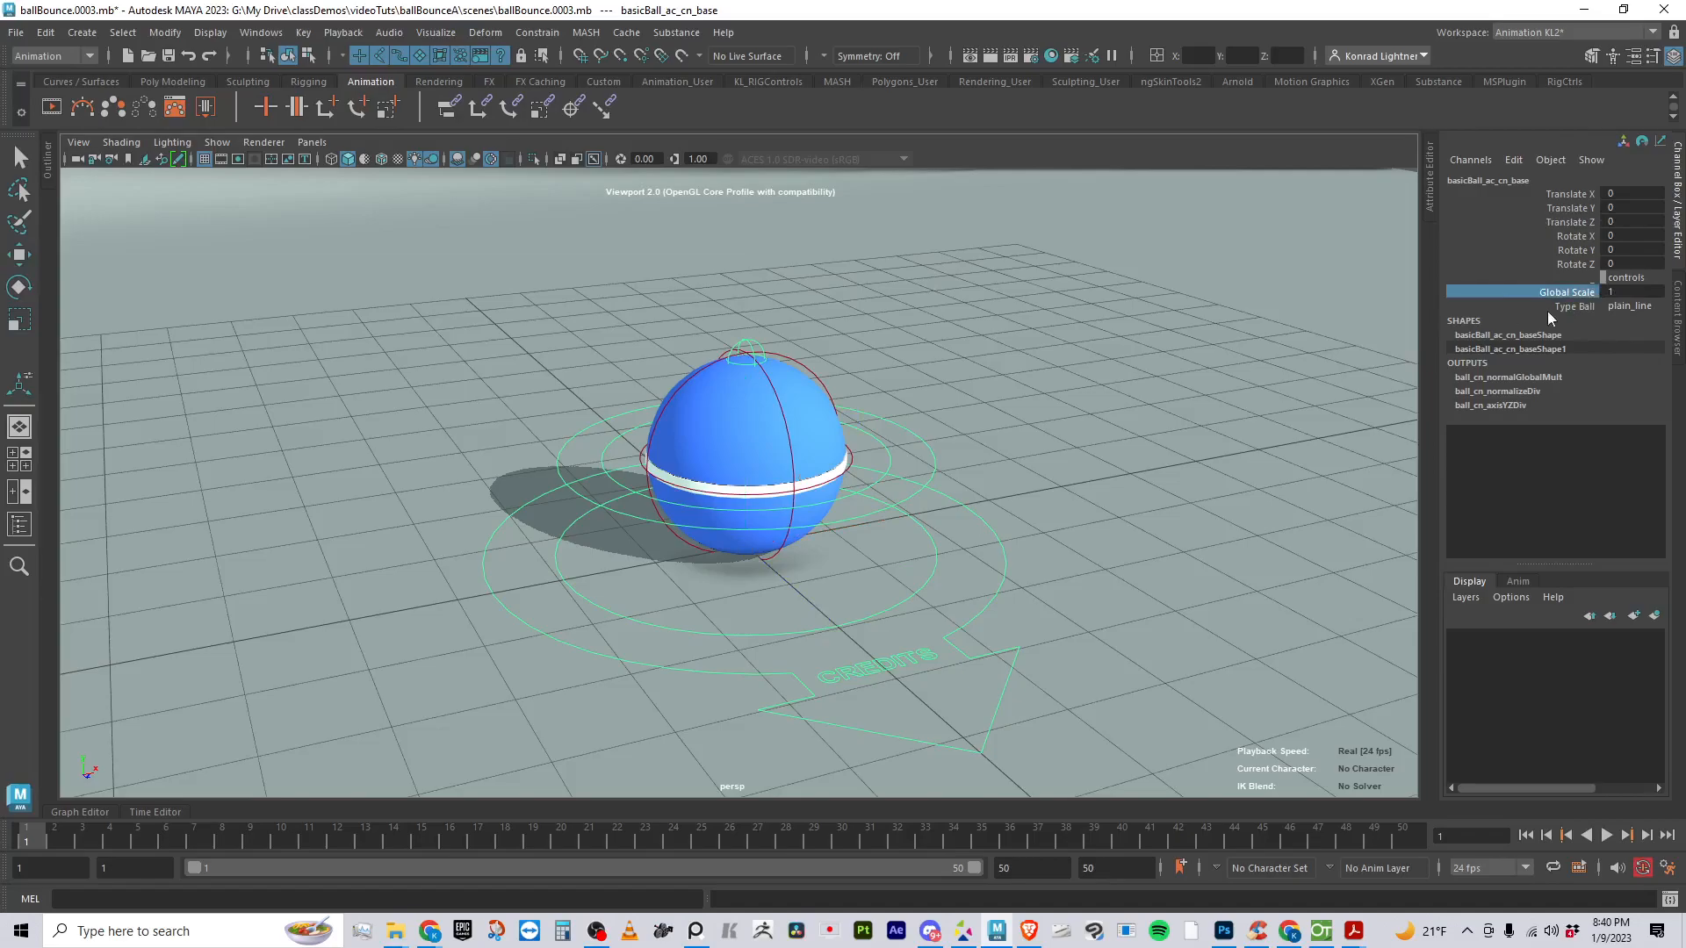
middle_click_drag(1400, 361, 1086, 376)
key("ctrl+z")
- Try the base control's different Type Ball options, including volleyball, and return it to plain_line
left_click(1588, 307)
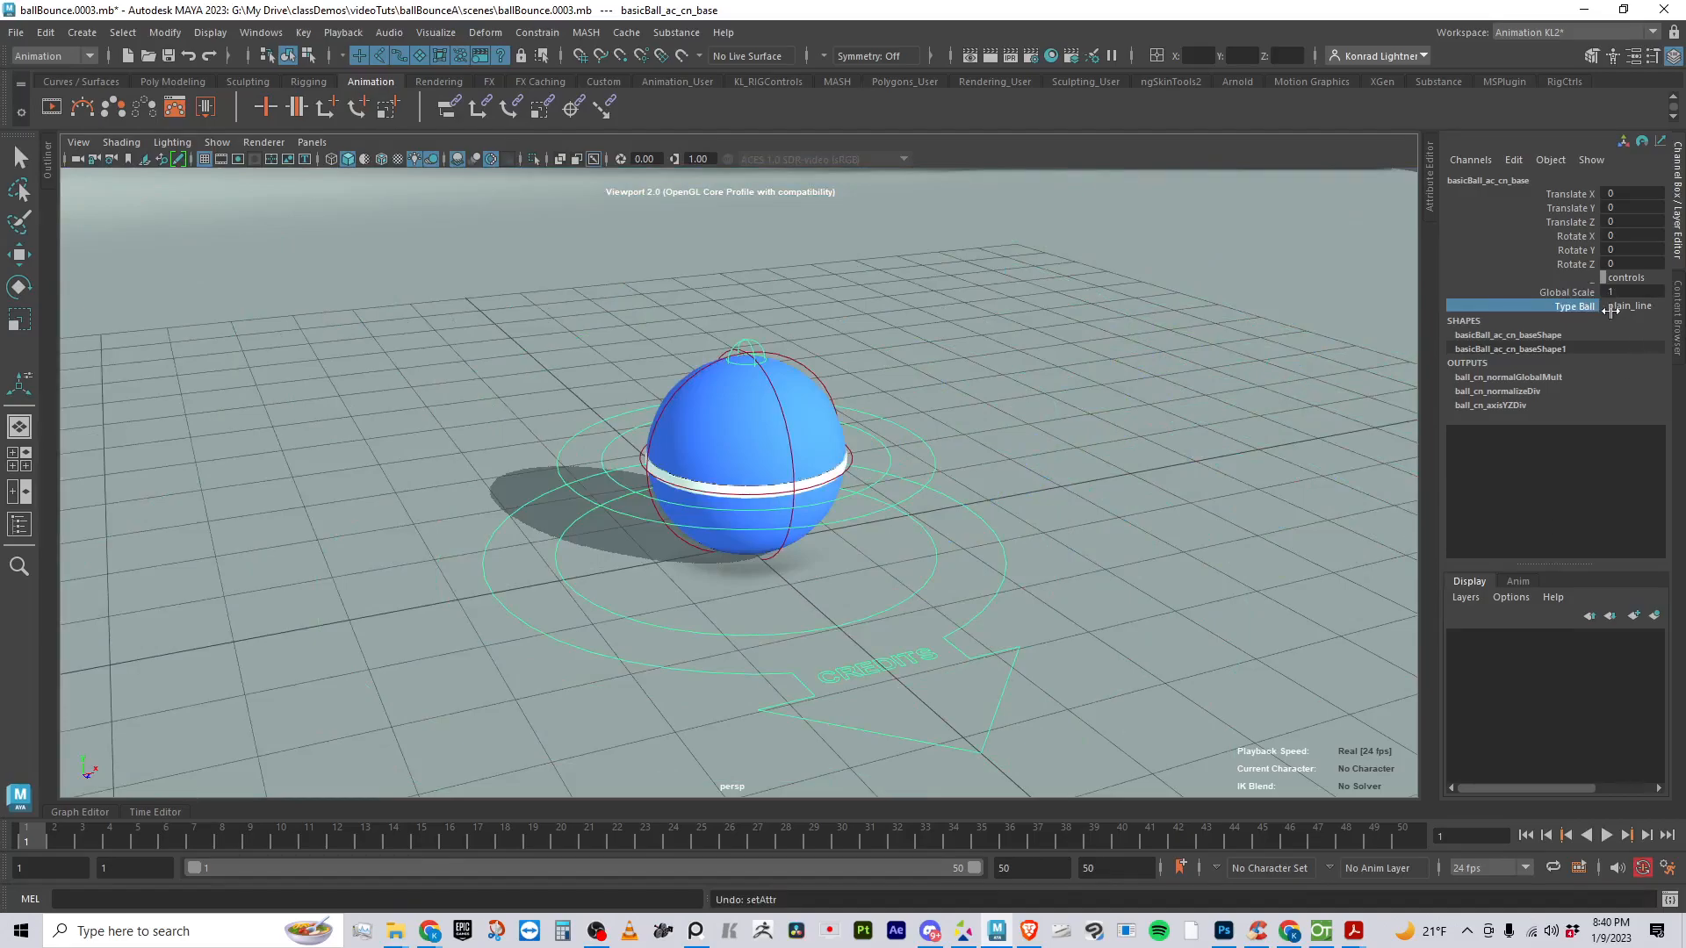
middle_click_drag(1136, 333, 1052, 353)
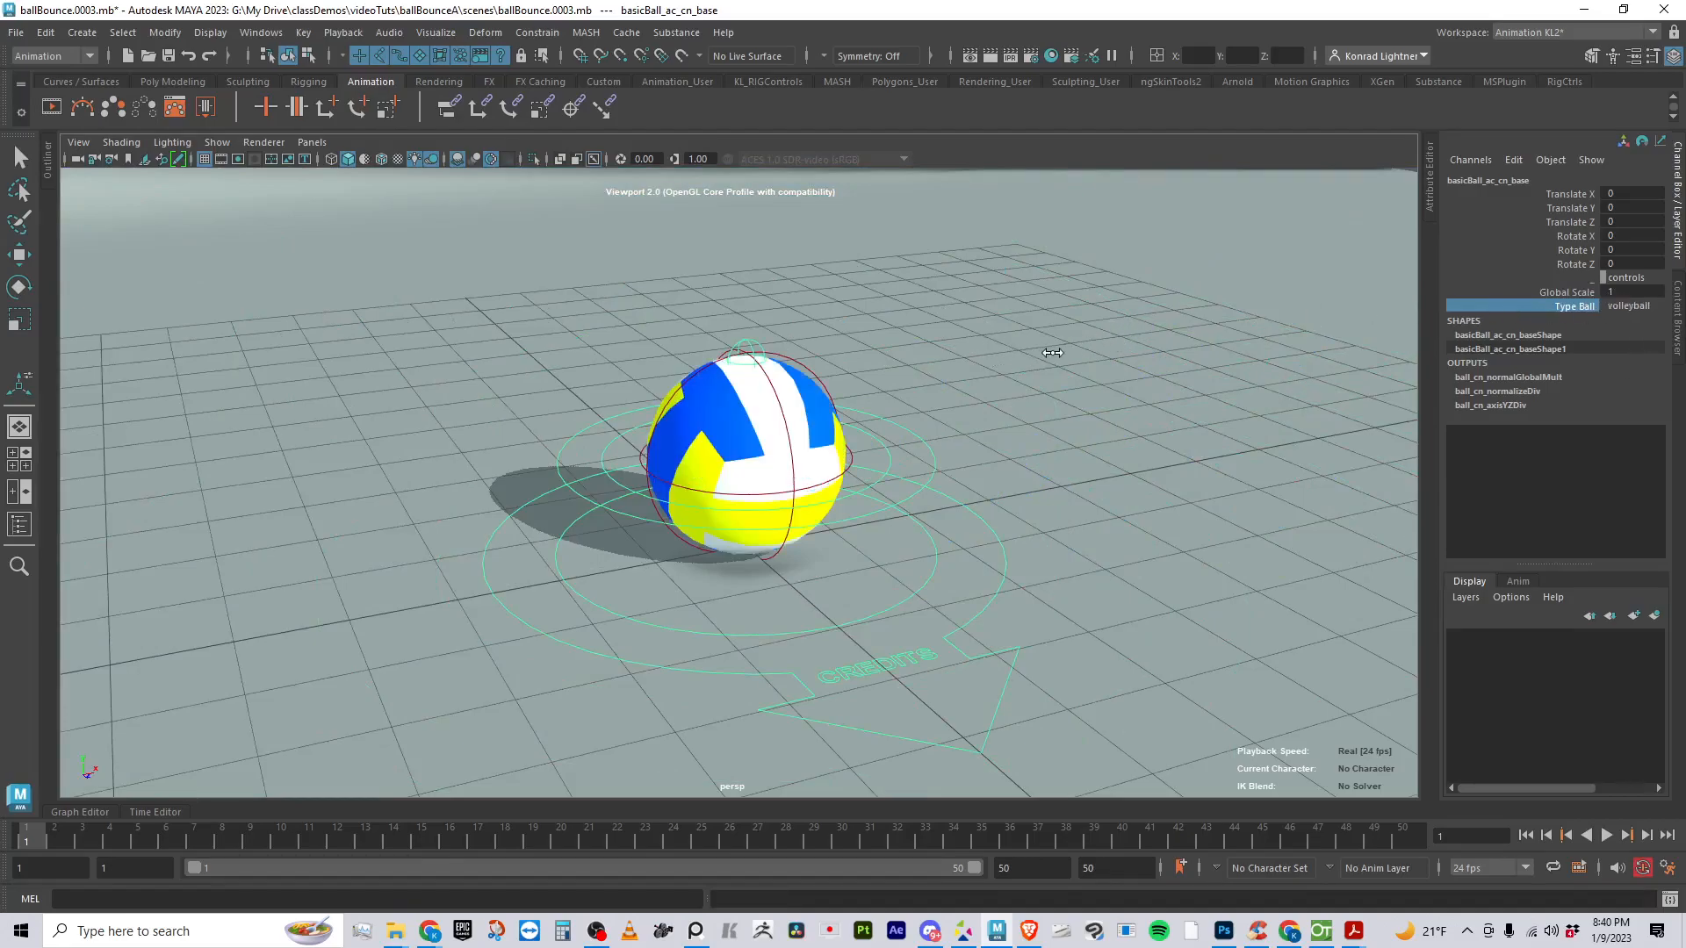
middle_click_drag(1388, 372, 1086, 382)
middle_click_drag(1282, 383, 970, 376)
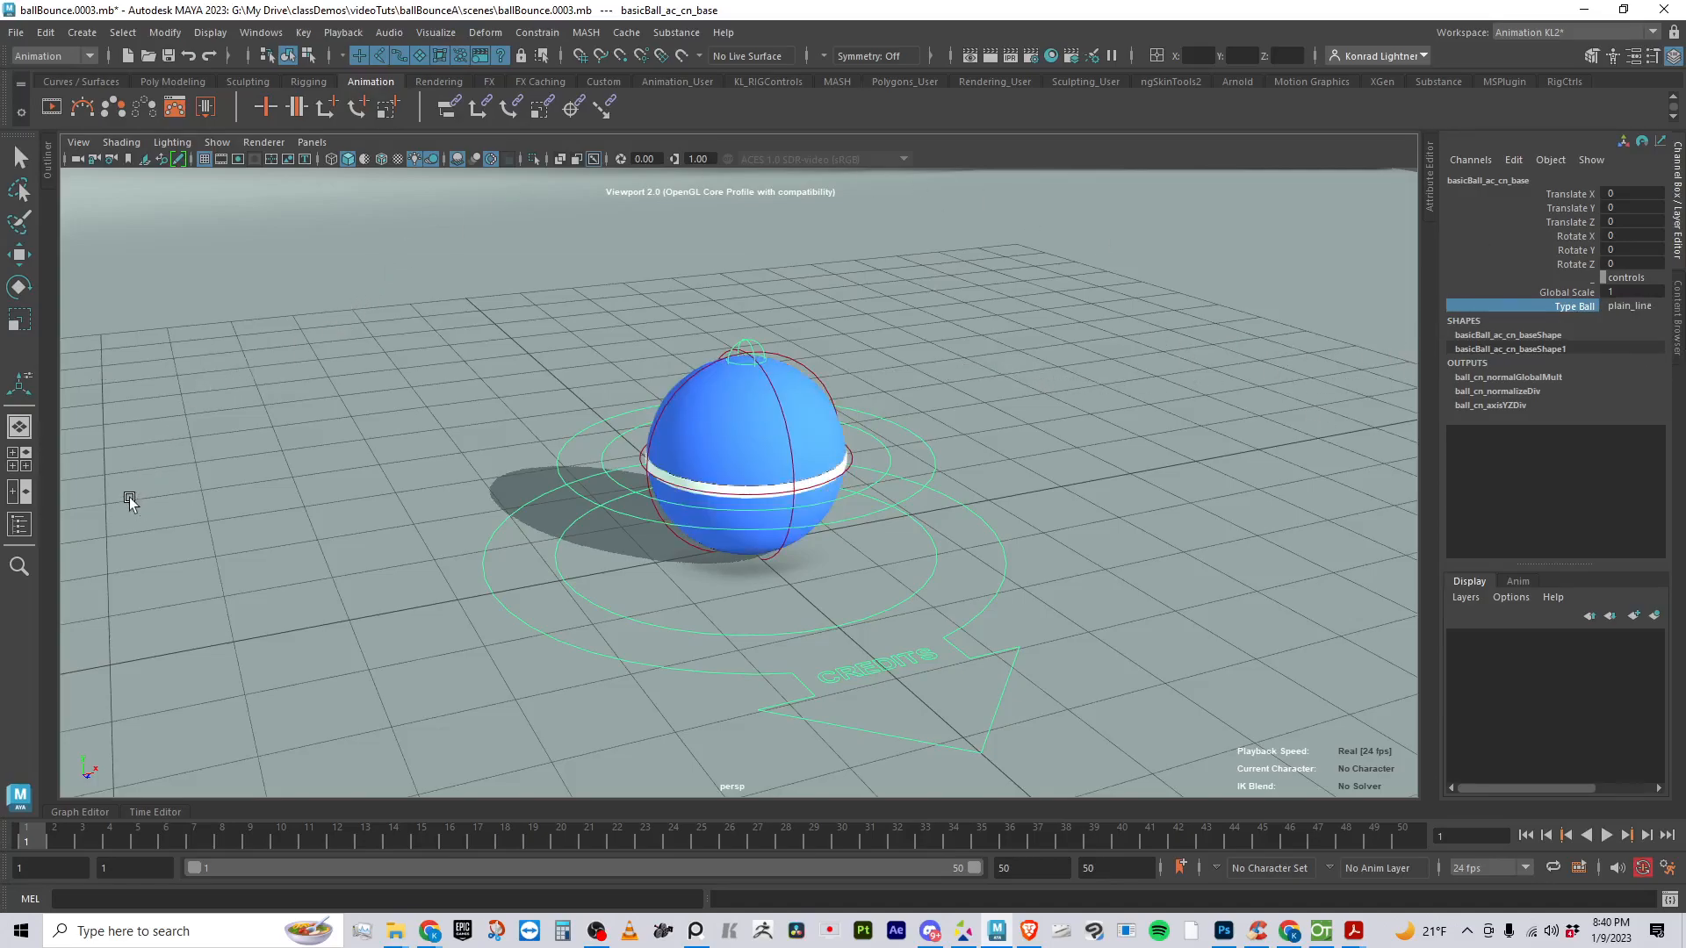
- Compare the channels available on the ball's center control with those on the base control
left_click(935, 572)
key("w")
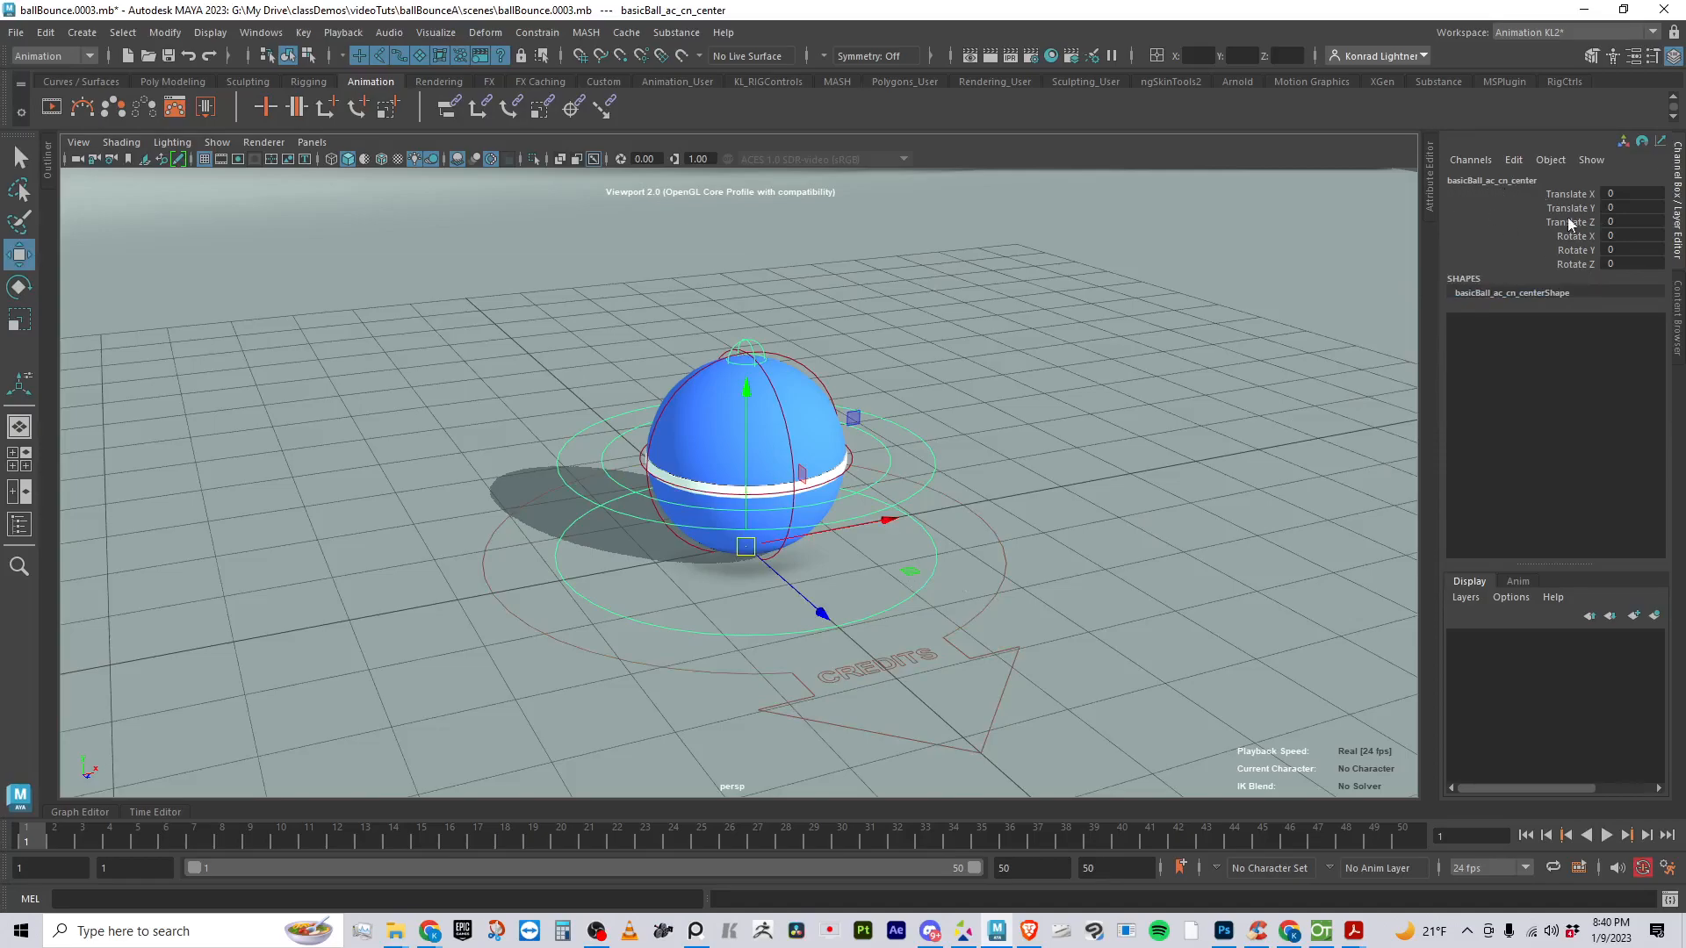
left_click(1030, 585)
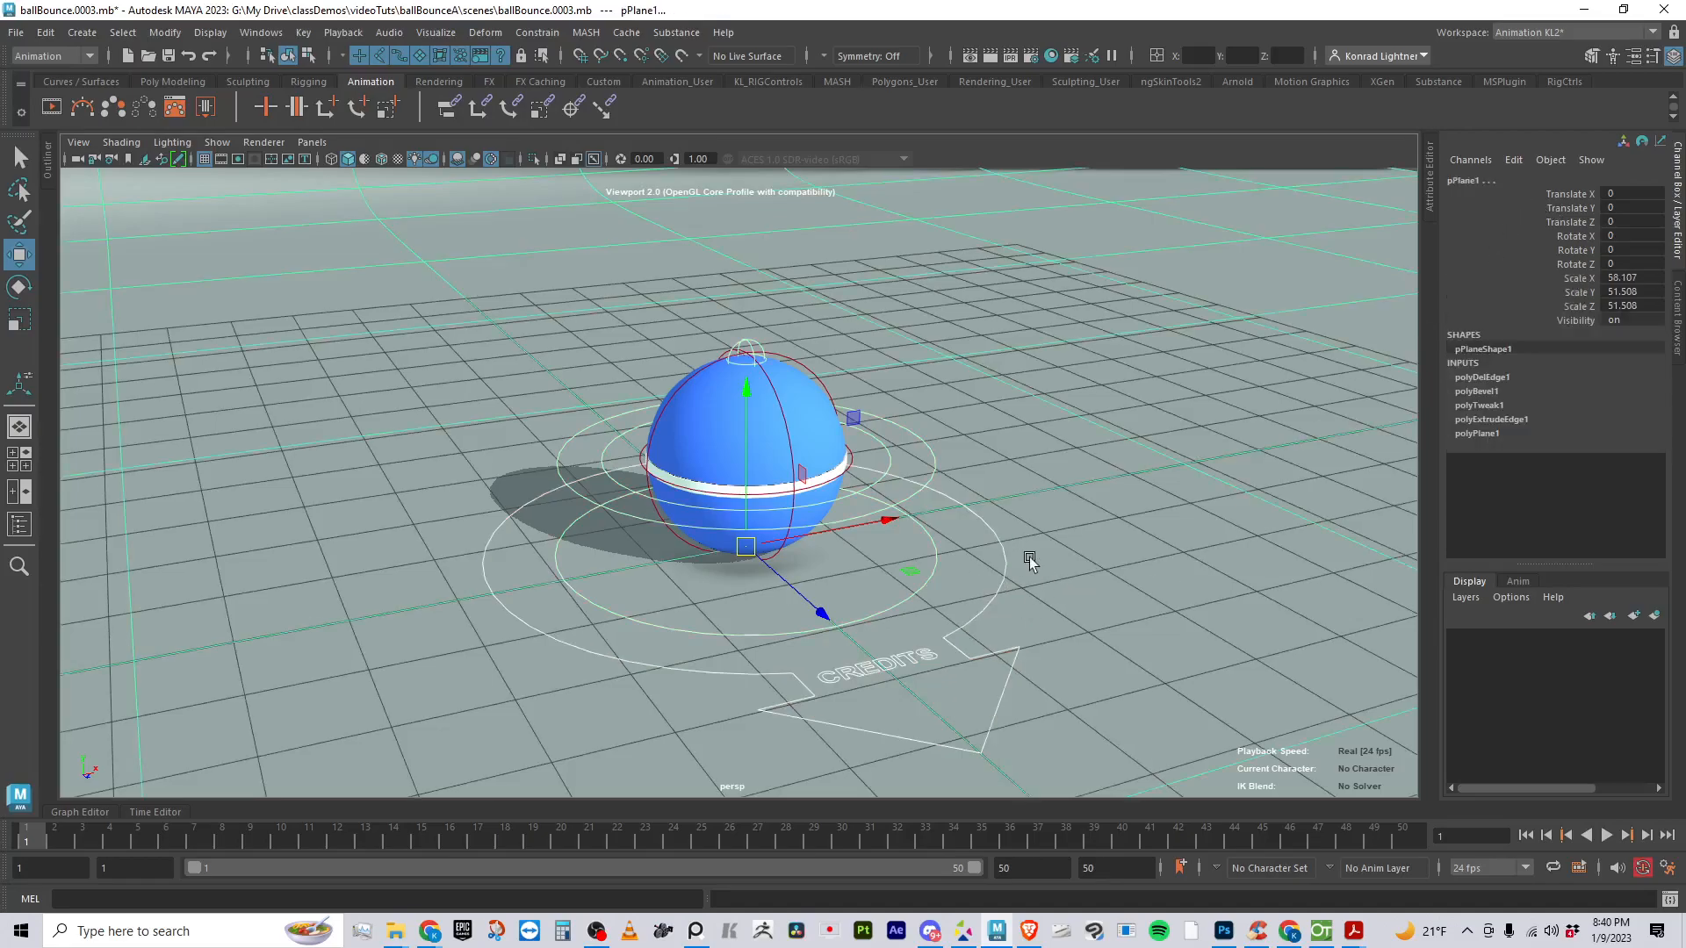
left_click(998, 573)
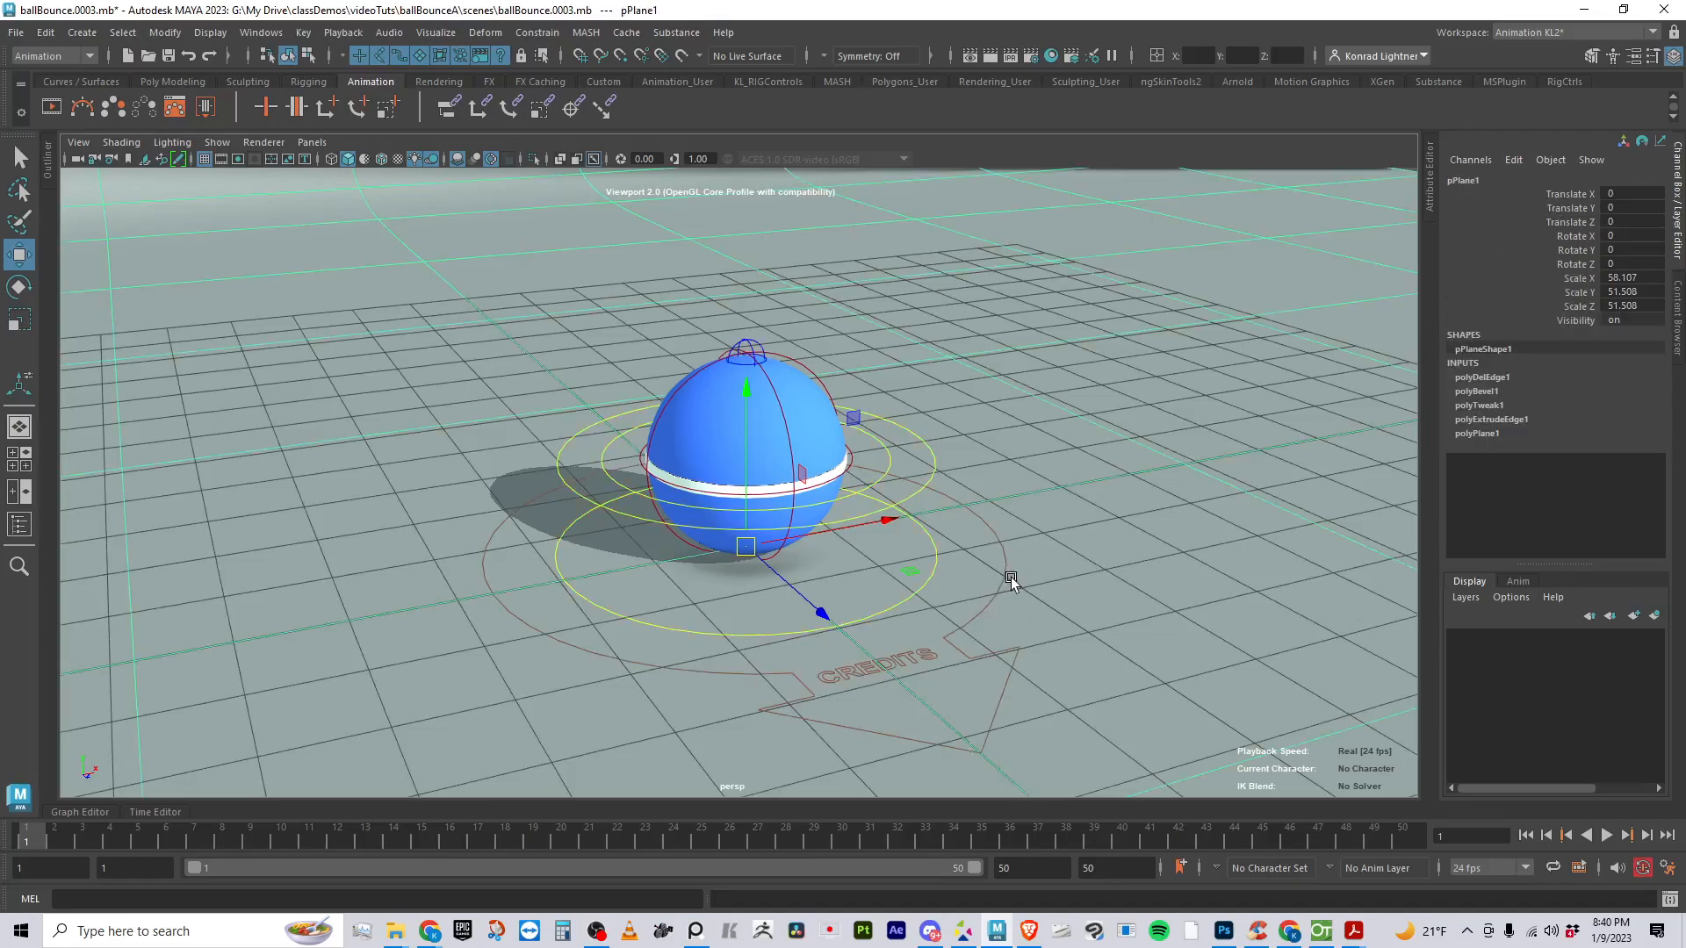
left_click(1010, 588, "shift")
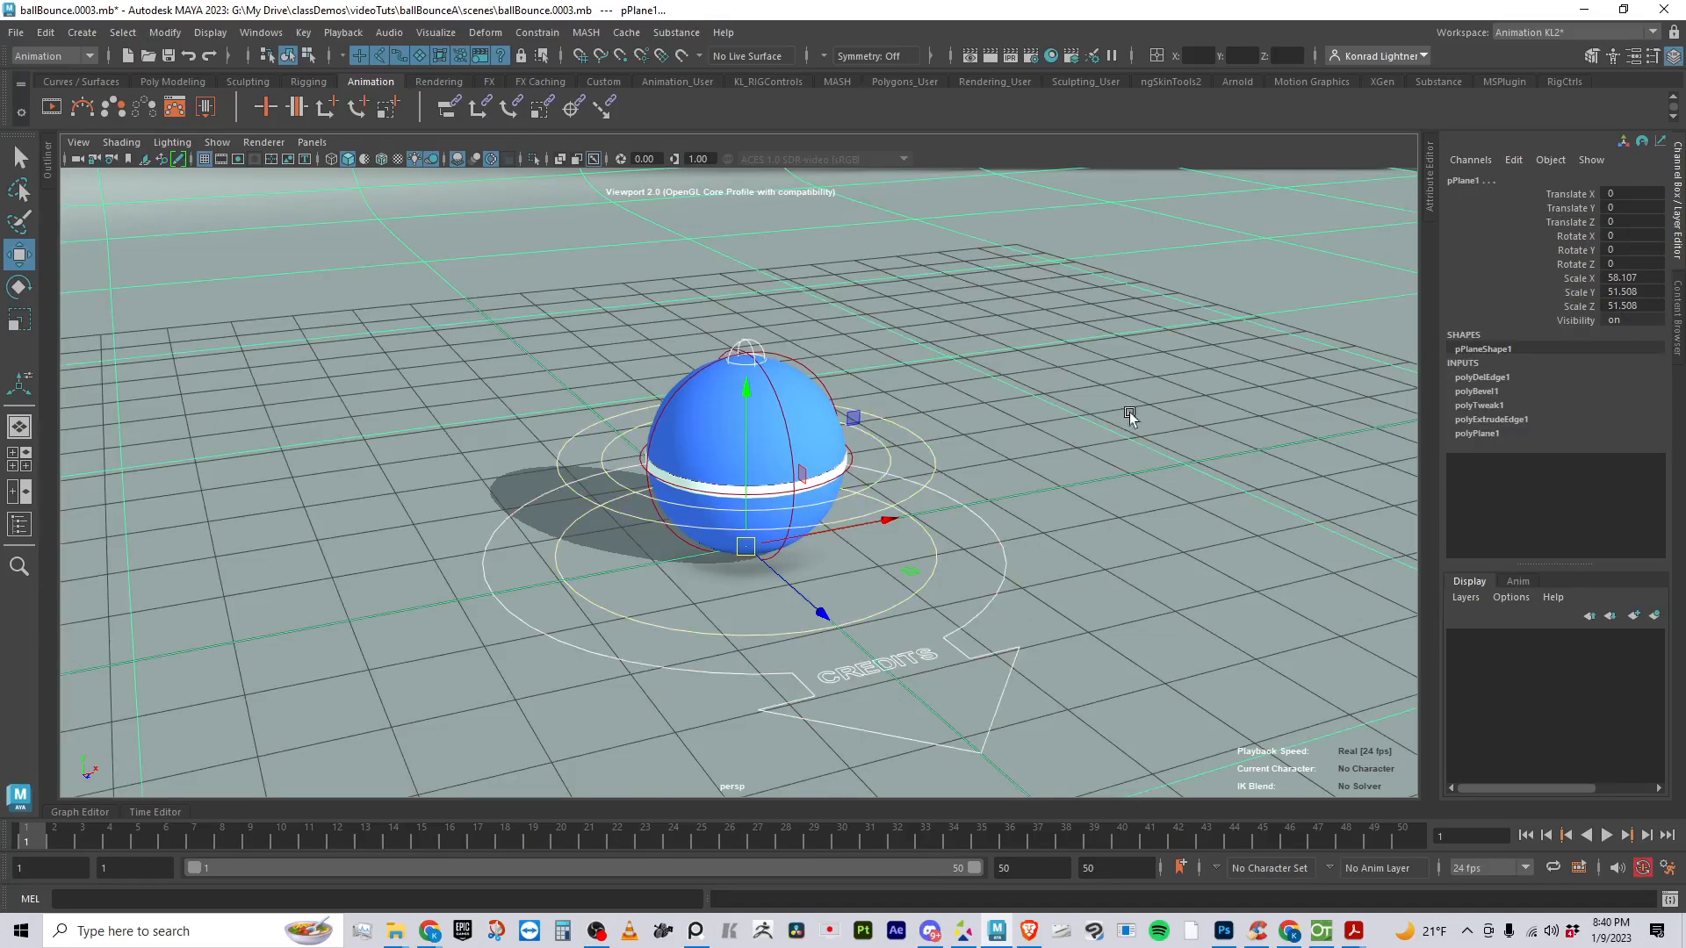
left_click(970, 280, "ctrl")
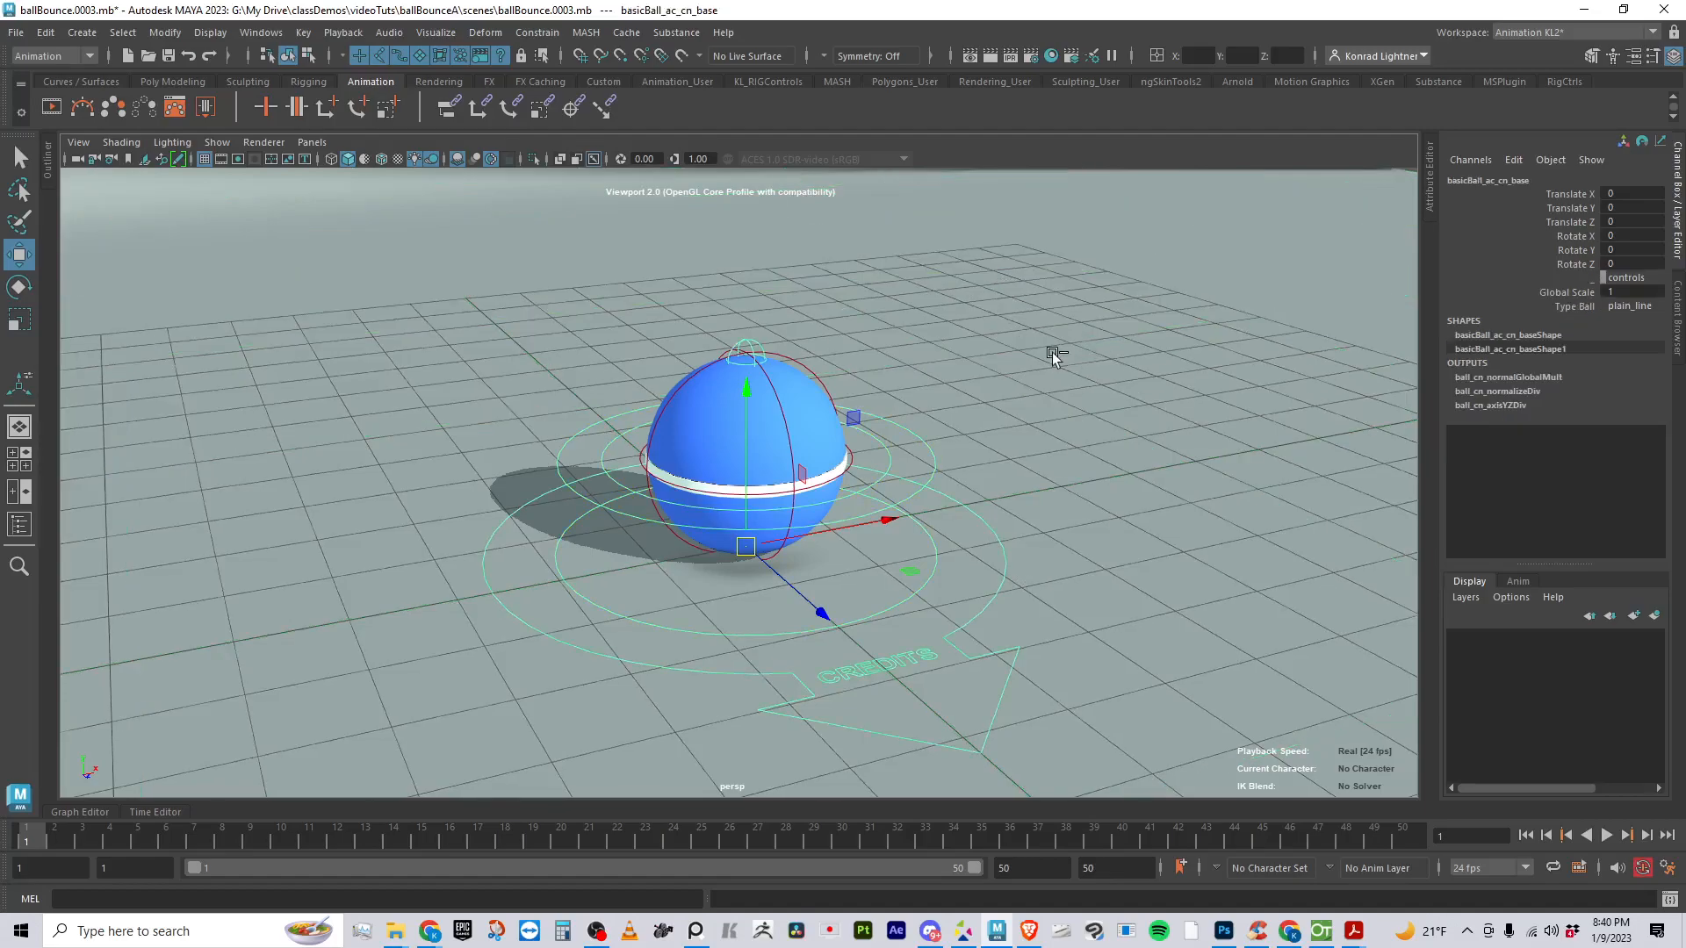
- Try moving the center control backward along Z to about -8.45, and undo the move
left_click(914, 593)
left_click_drag(810, 604, 569, 380)
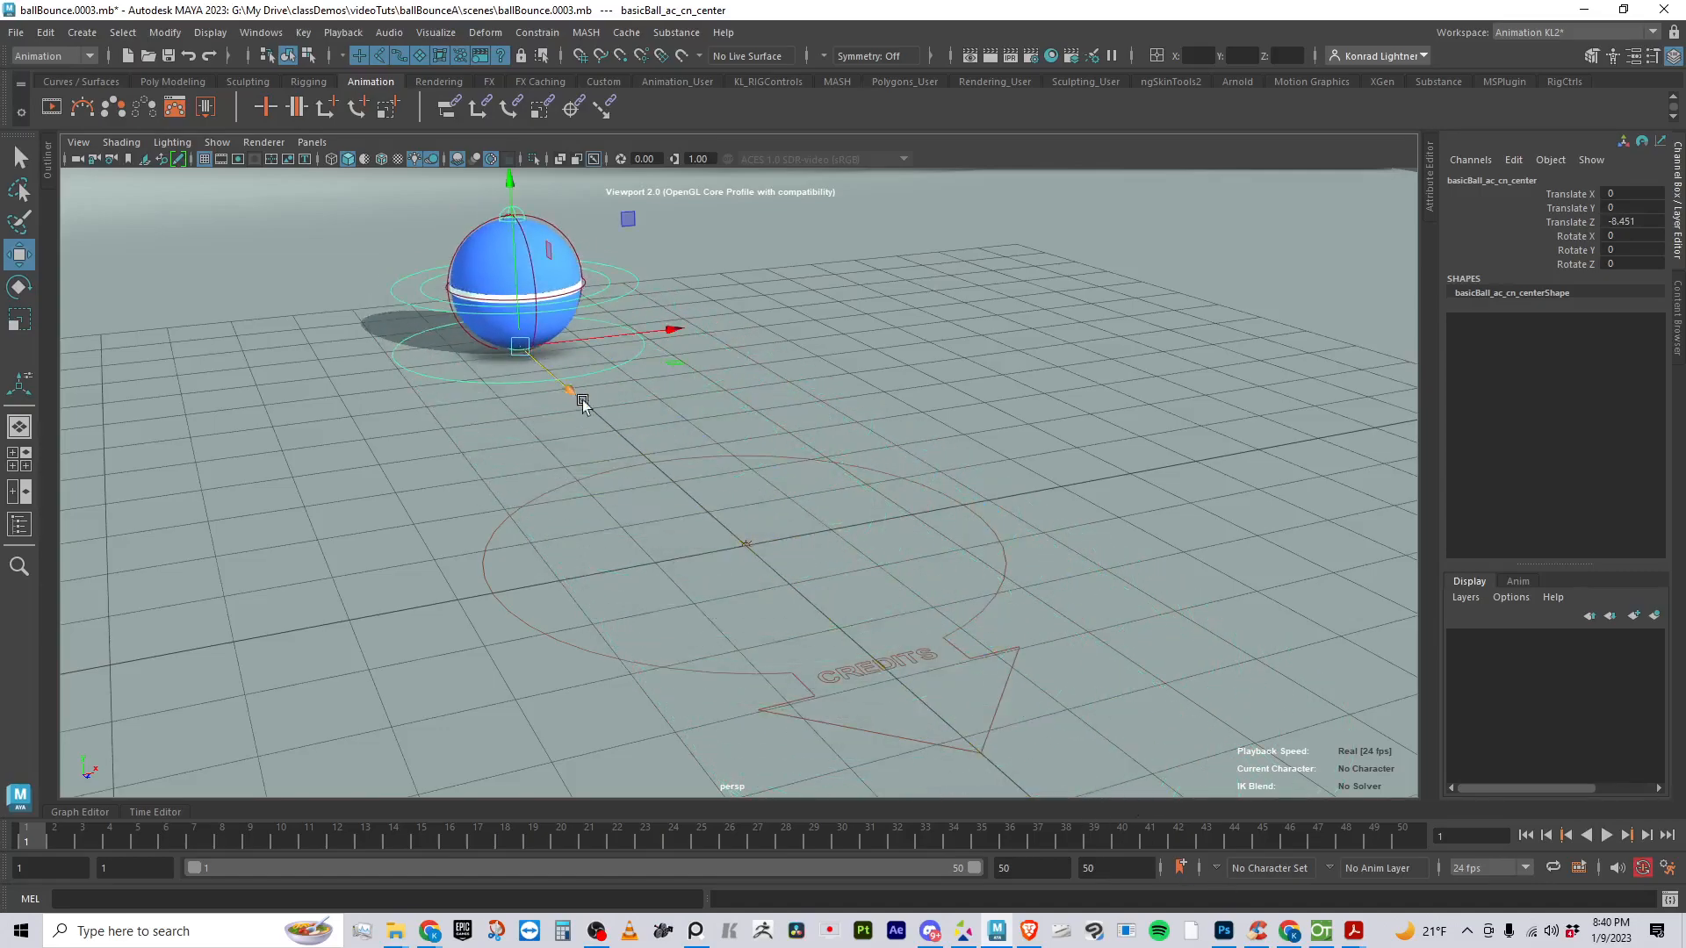
key("ctrl+z")
- Try moving the base control along Z, and undo the move
left_click(1006, 559)
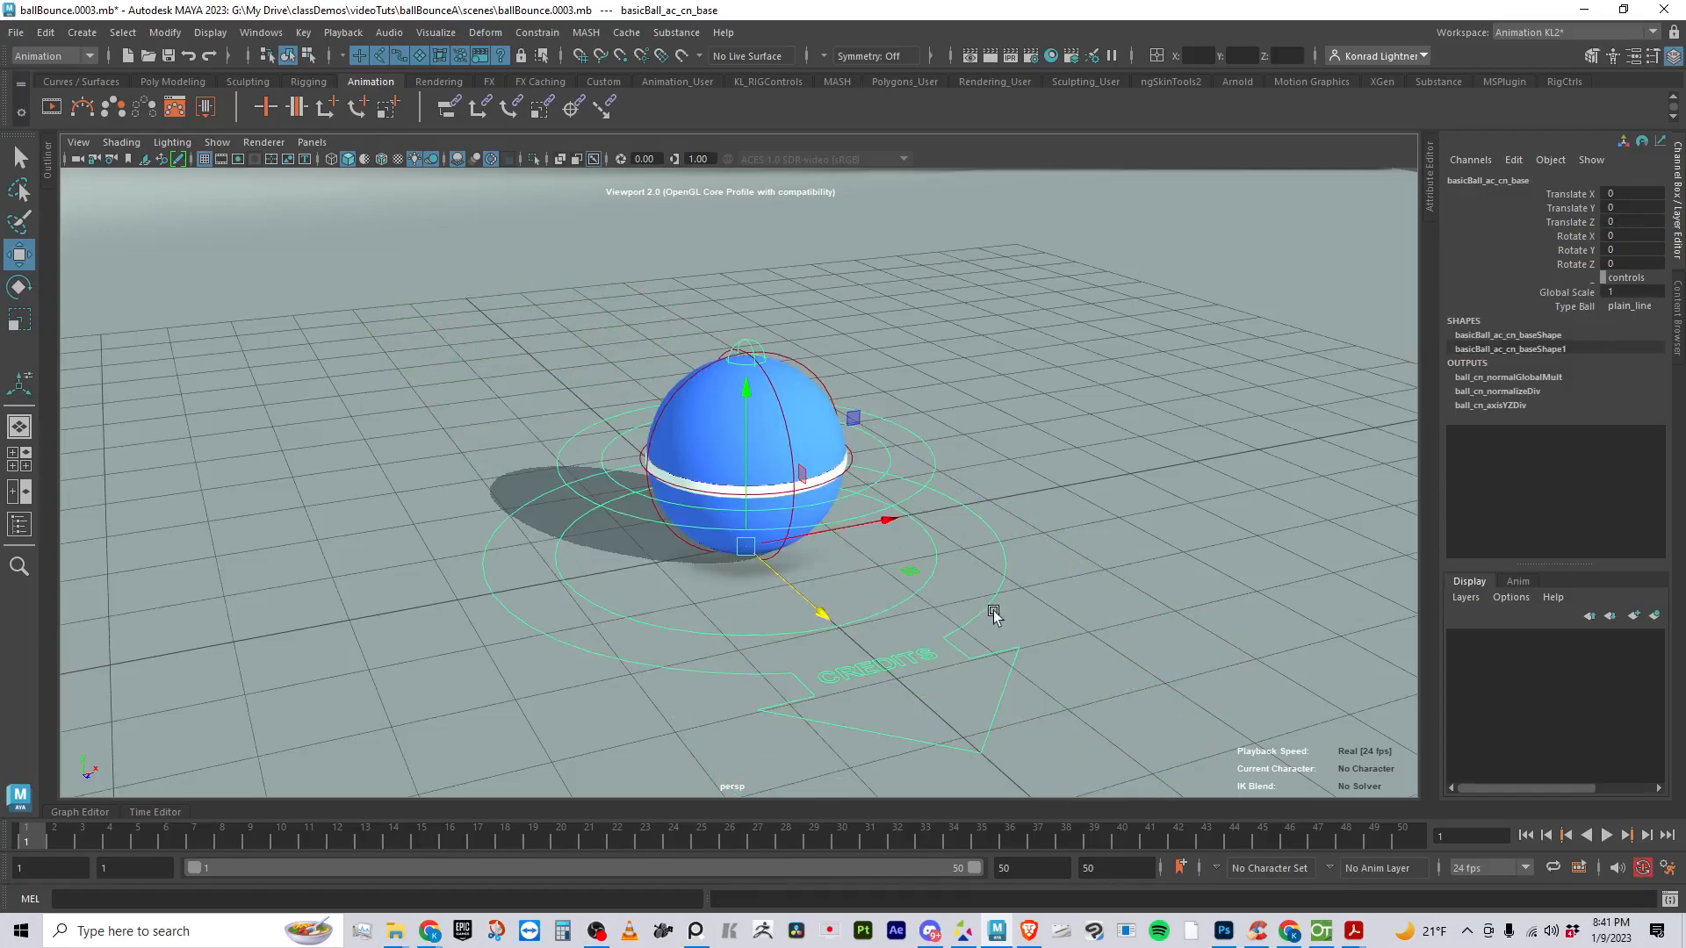
left_click_drag(817, 615, 957, 634)
key("ctrl+z")
left_click(1007, 563)
key("ctrl+z")
- Try rotating the rotExtA control to about -23.8, 16.0, 12.9 degrees and moving it along its Y axis, and undo both changes
left_click(931, 441)
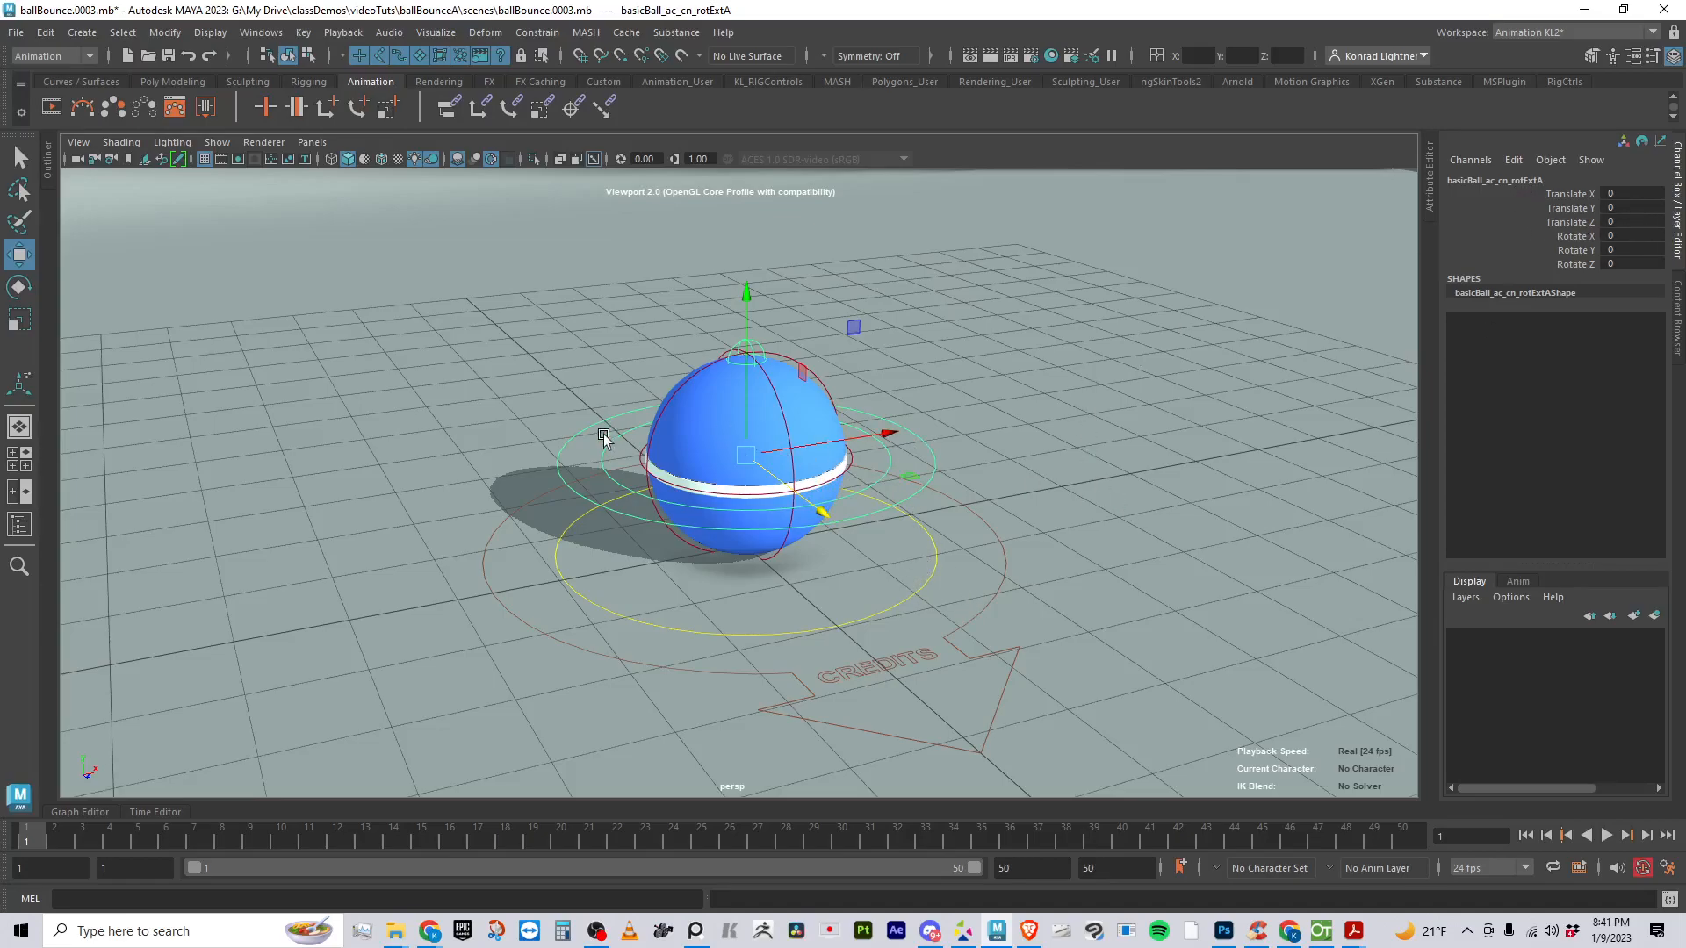
key("r")
key("e")
key("r")
key("e")
left_click_drag(647, 376, 856, 401)
key("w")
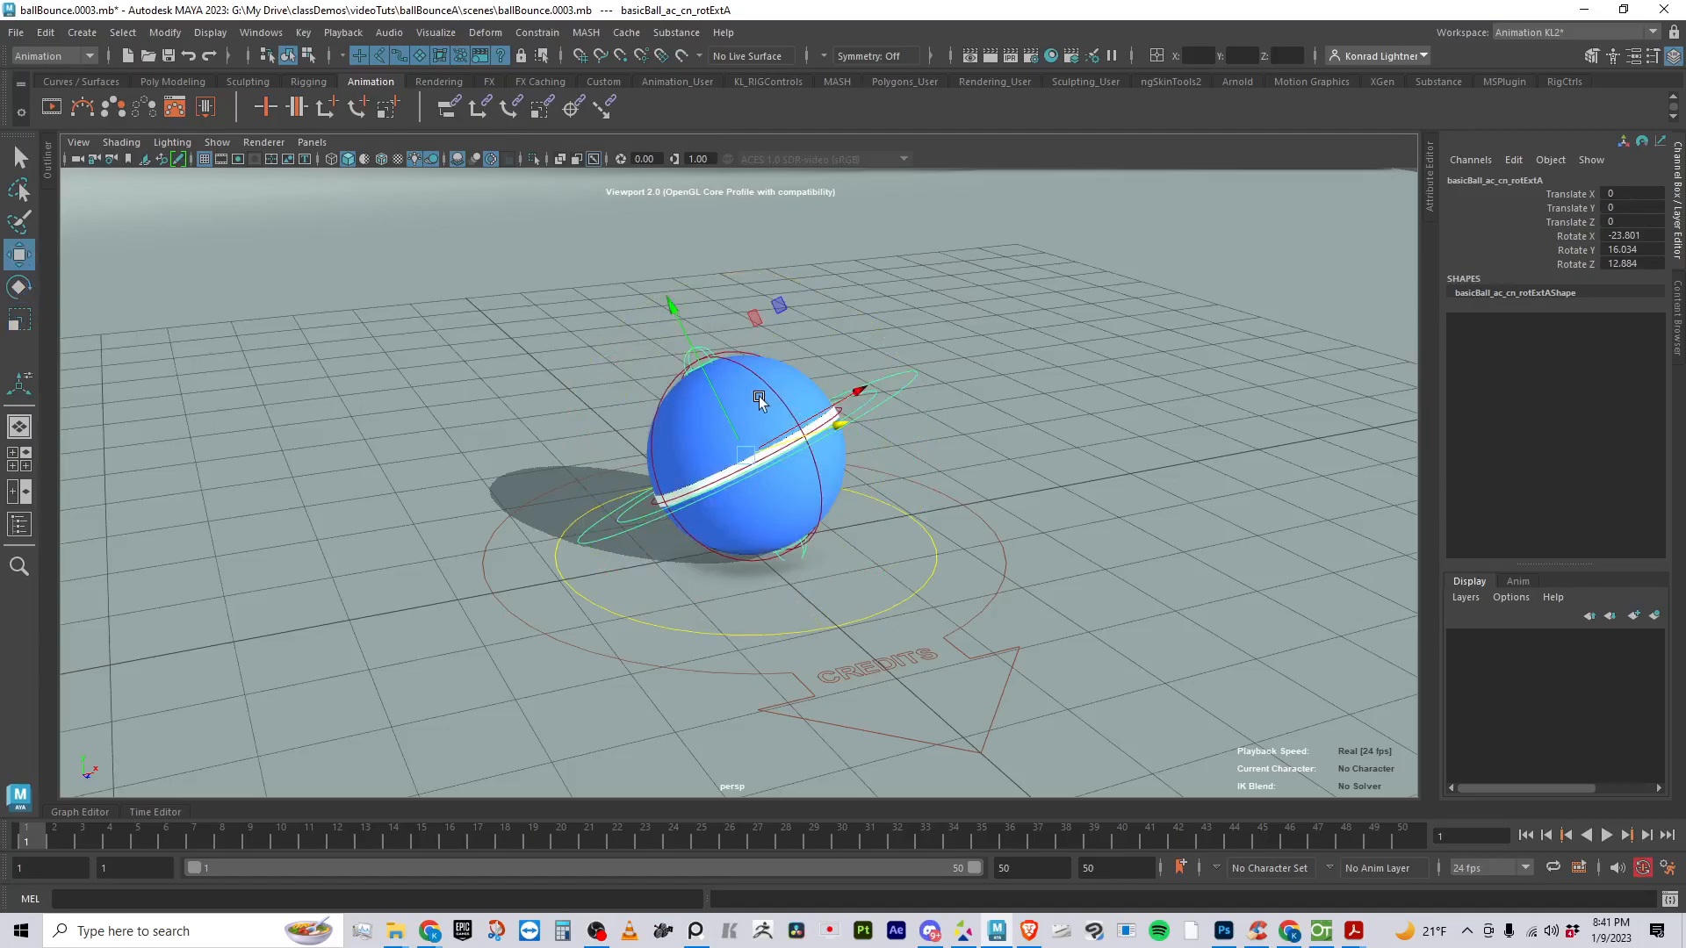
left_click_drag(672, 303, 653, 147)
key("ctrl+z")
key("ctrl+z")
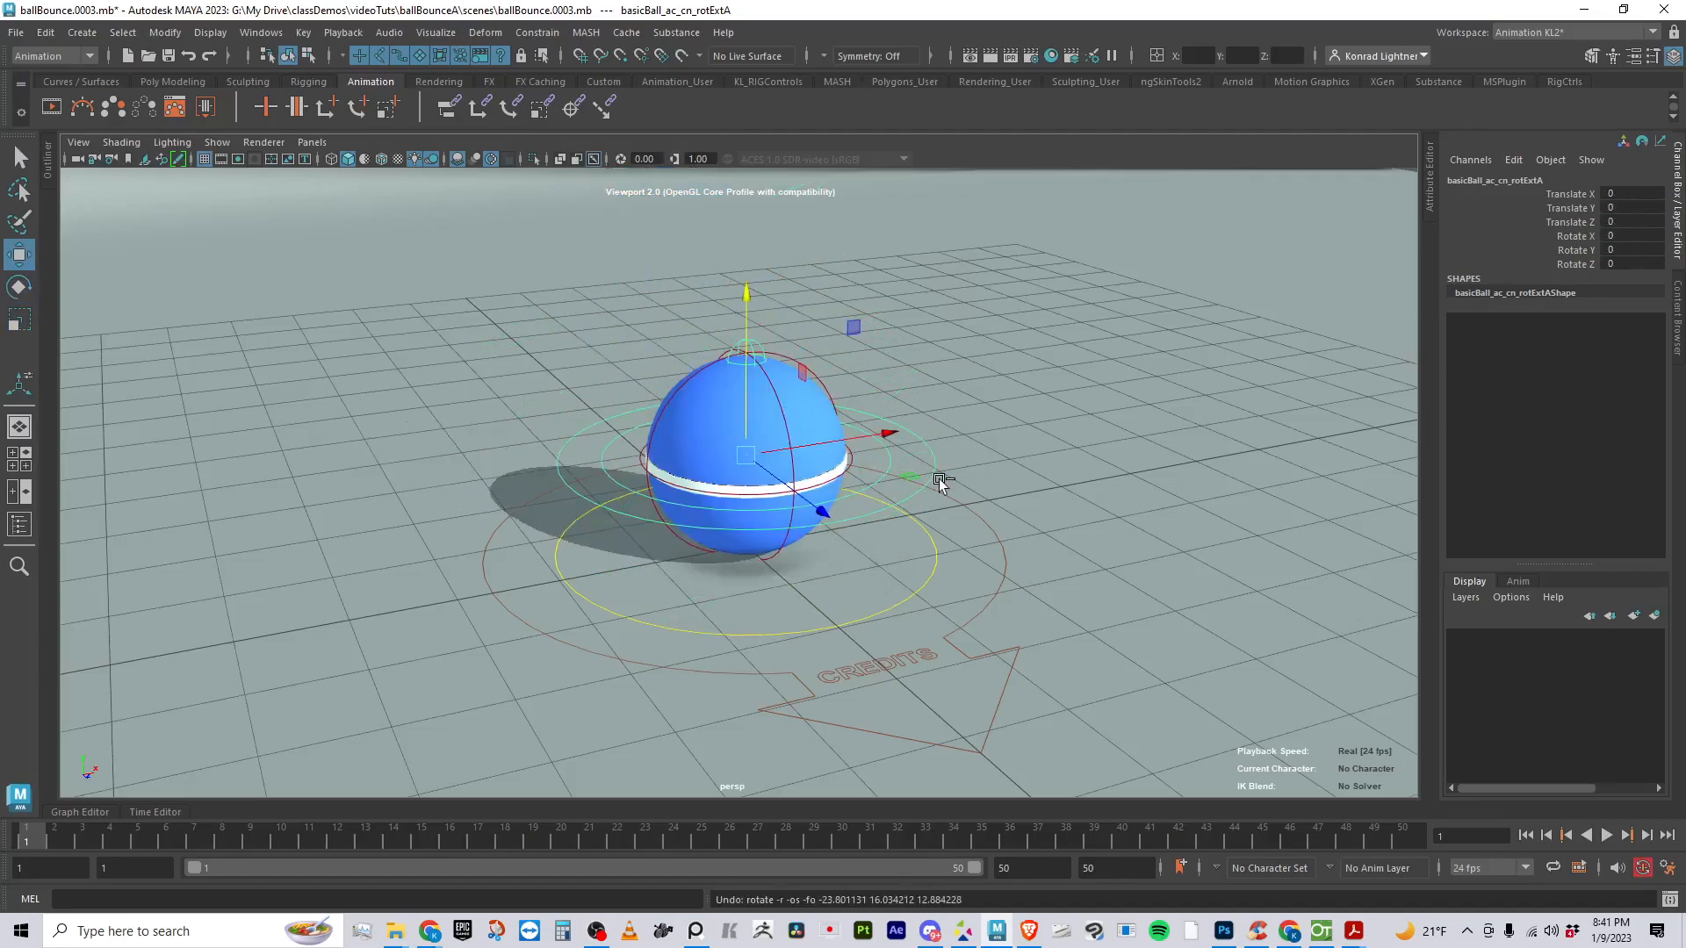
- Try raising the rotExtA control and moving the center control, undoing each move
left_click_drag(946, 541, 975, 509, "alt")
middle_click_drag(974, 507, 847, 506, "alt")
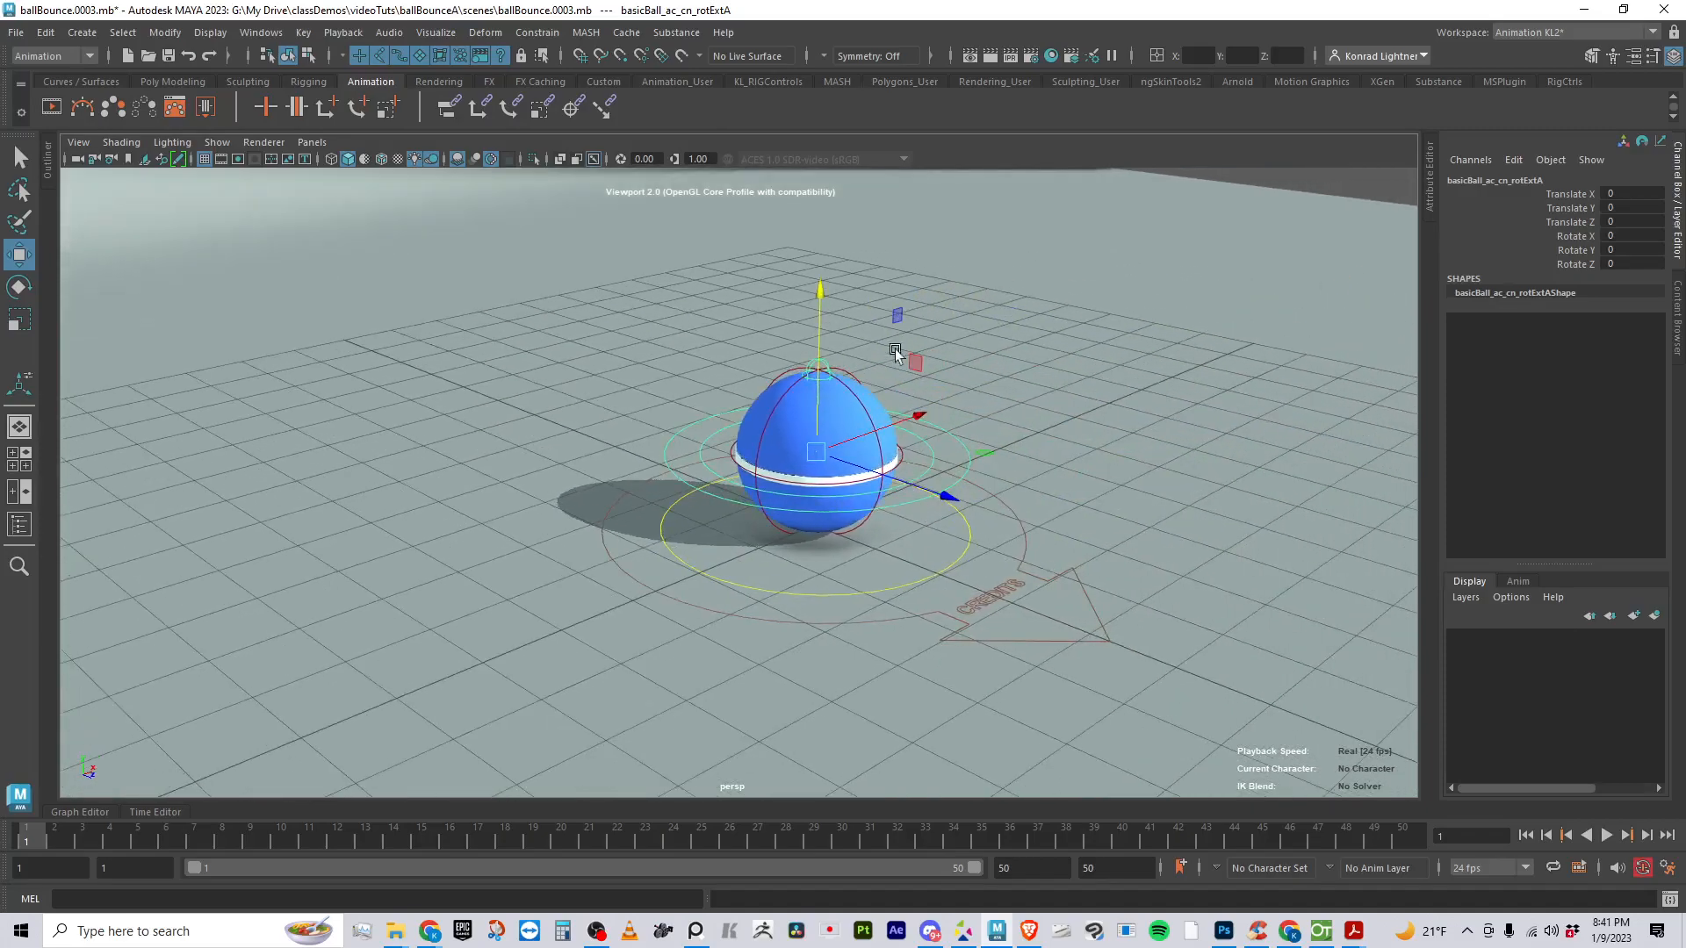
left_click_drag(819, 311, 878, 79)
key("ctrl+z")
left_click(963, 551)
left_click_drag(936, 567, 1526, 801)
key("ctrl+z")
- Try raising the rotExtB control to Translate Y about 0.913 and rotating it about Z to -27 degrees, and undo both changes
left_click(924, 448)
left_click(935, 449)
left_click_drag(818, 290, 827, 214)
key("e")
left_click_drag(783, 335, 682, 338)
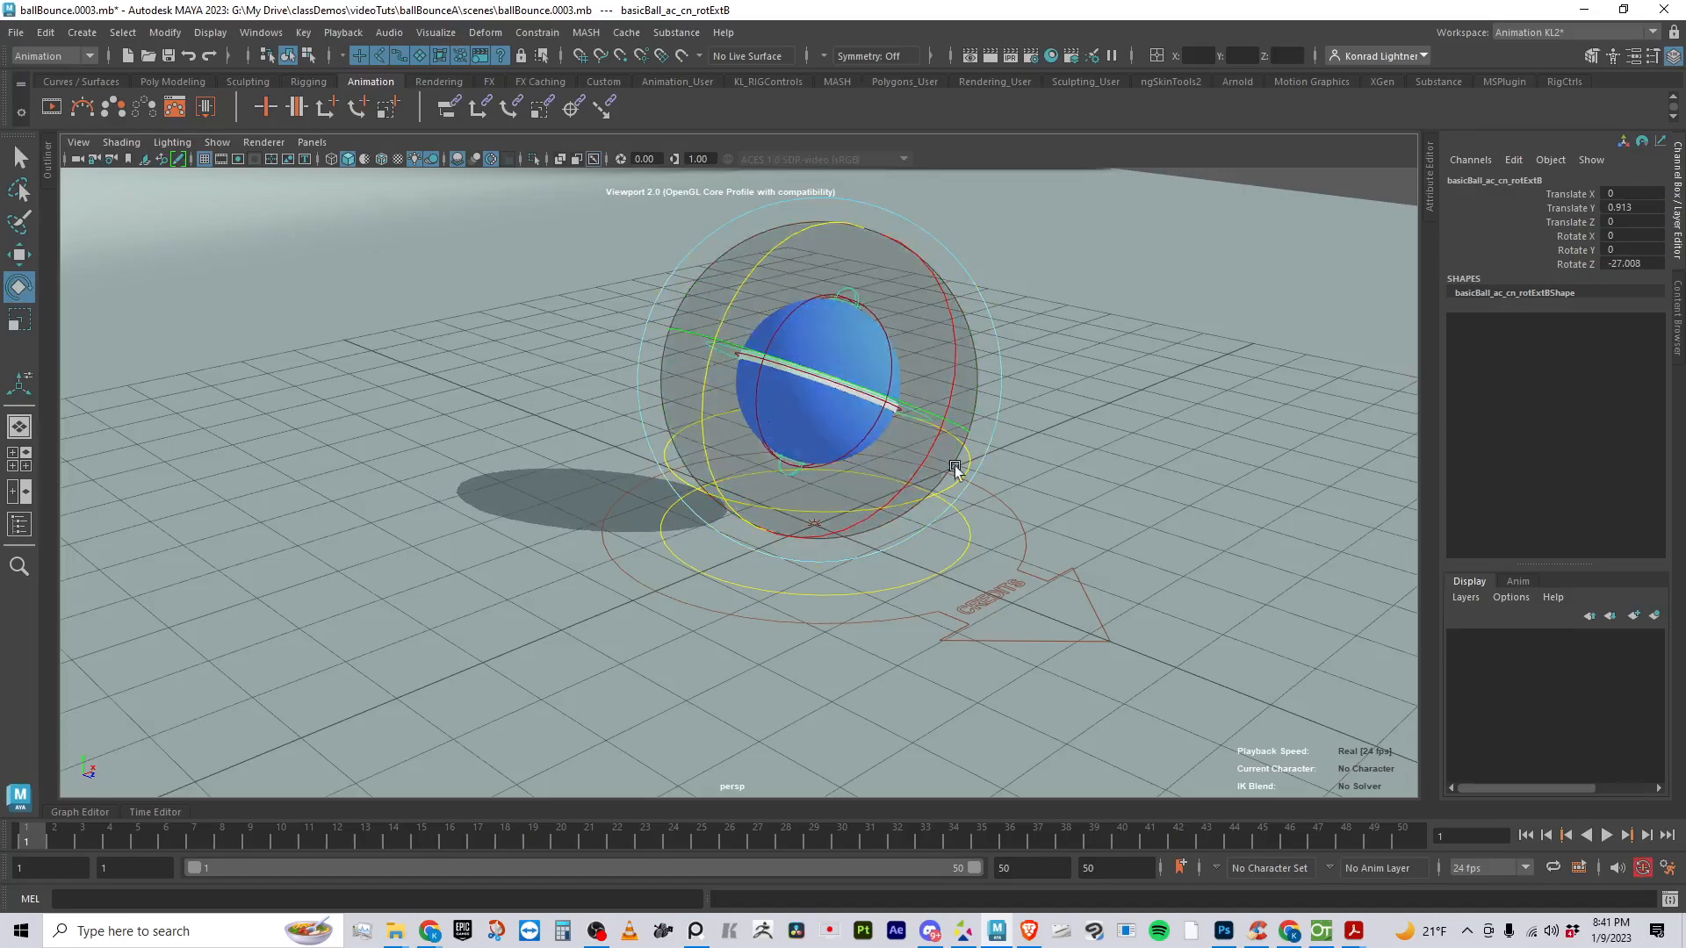
key("ctrl+z")
key("ctrl+z")
- Deselect the floor plane so that nothing in the scene is selected
left_click(1265, 441)
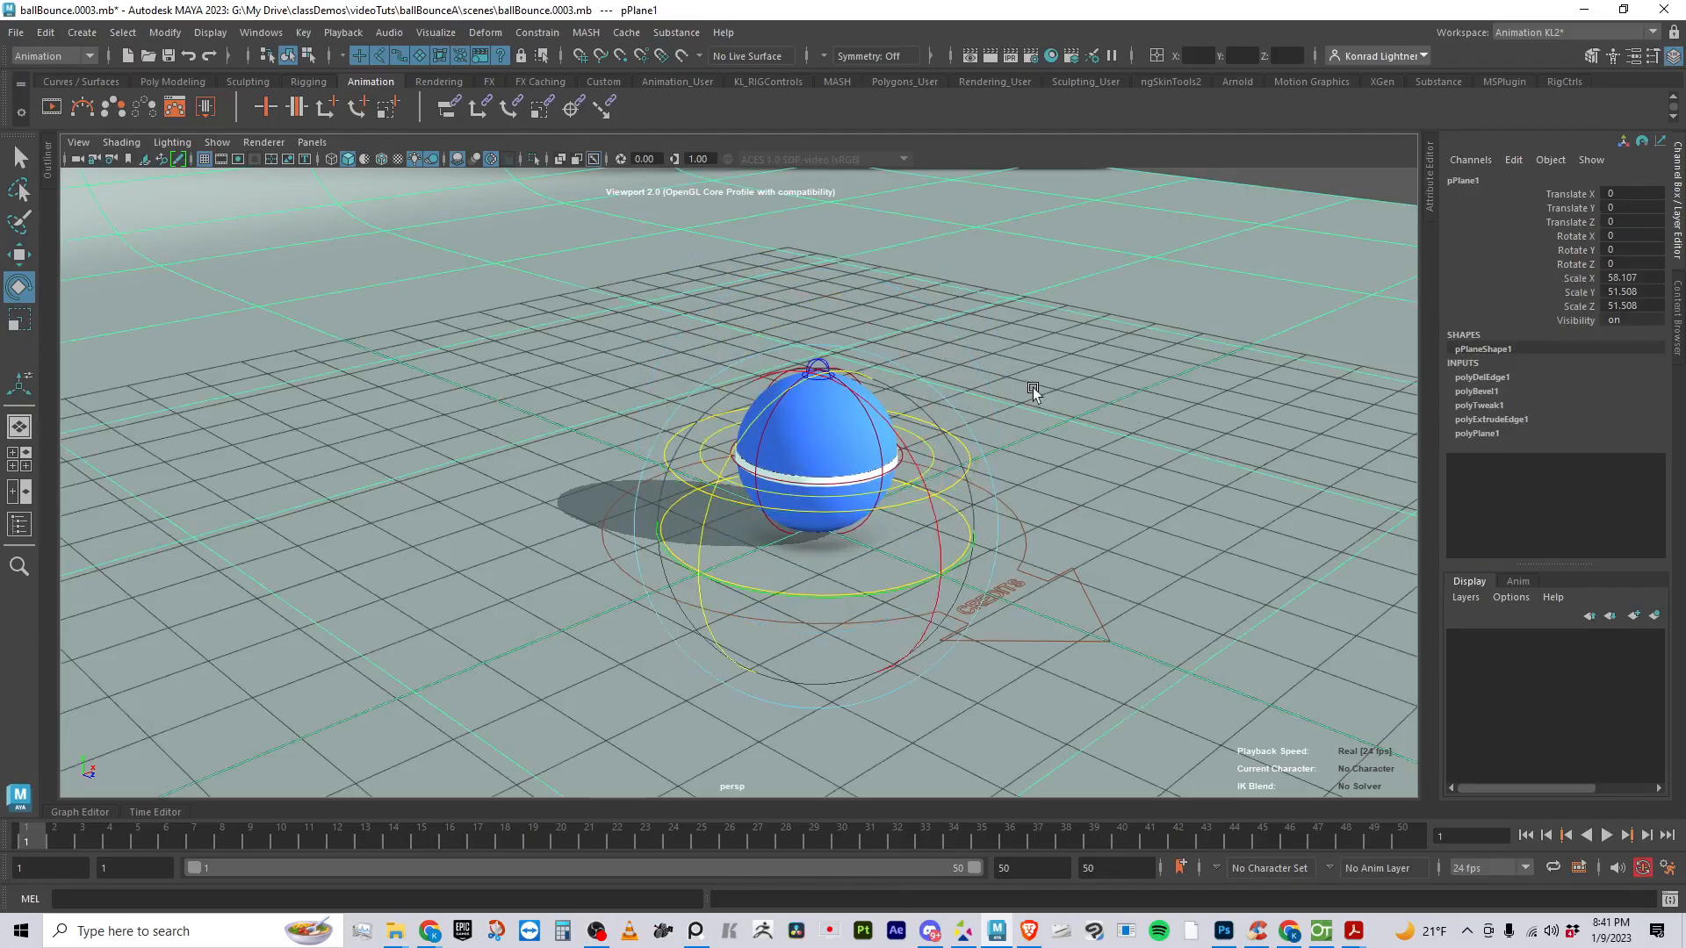
scroll(987, 351, "up", 1)
left_click_drag(987, 351, 715, 258, "alt")
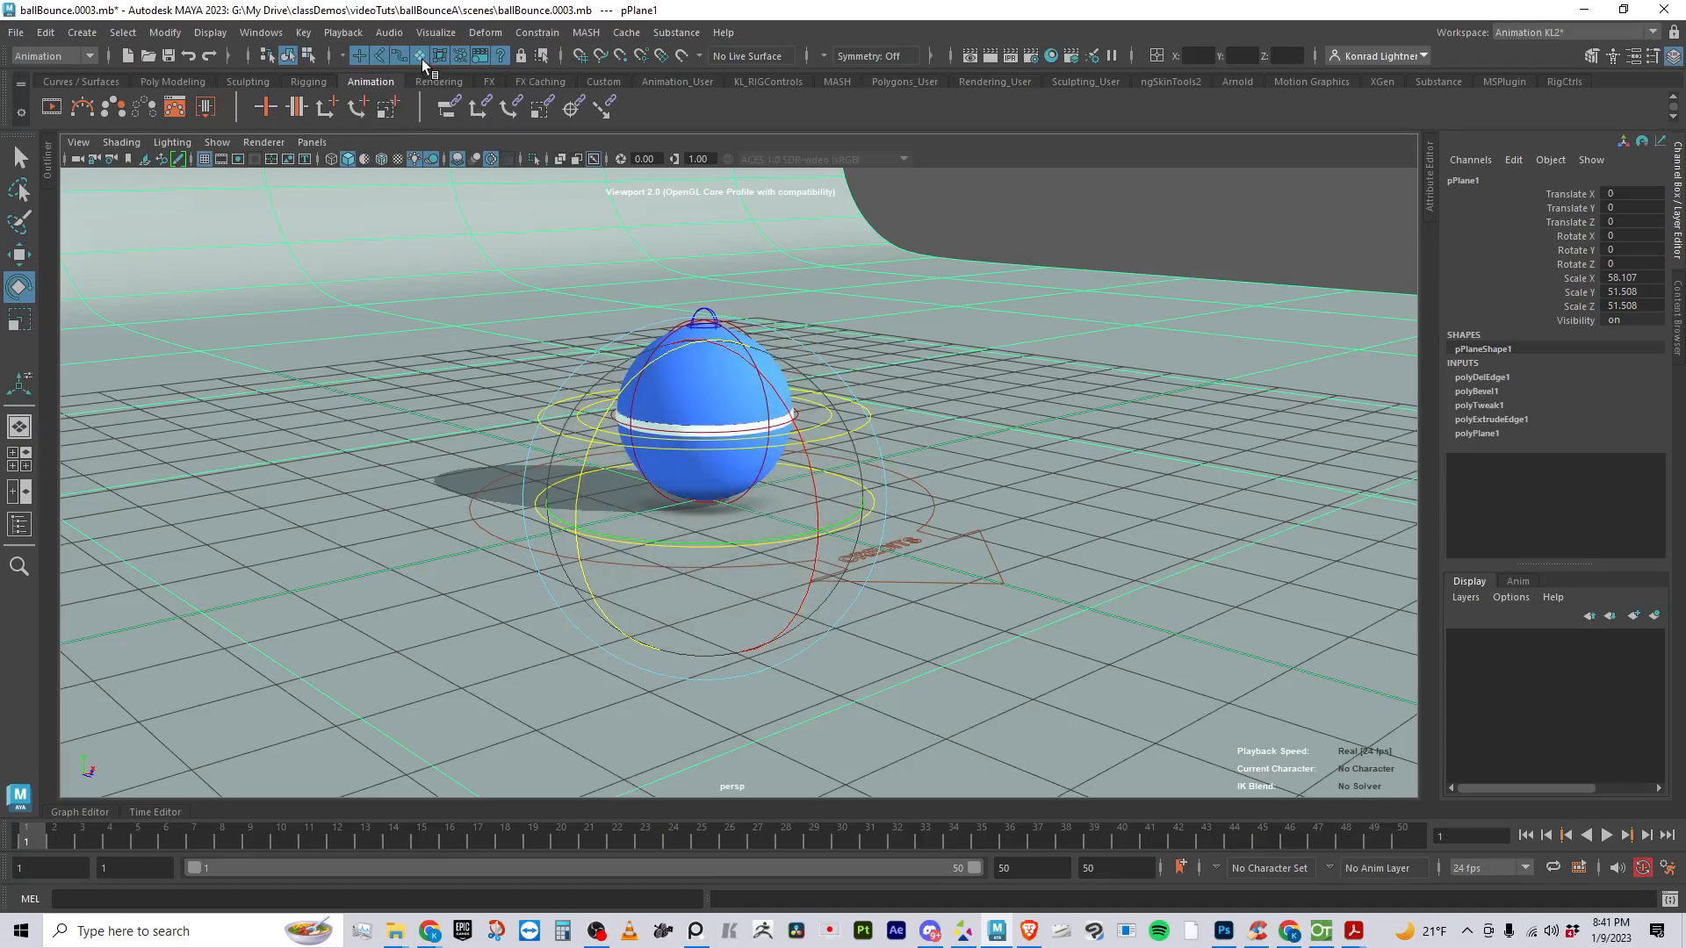
left_click(1097, 203)
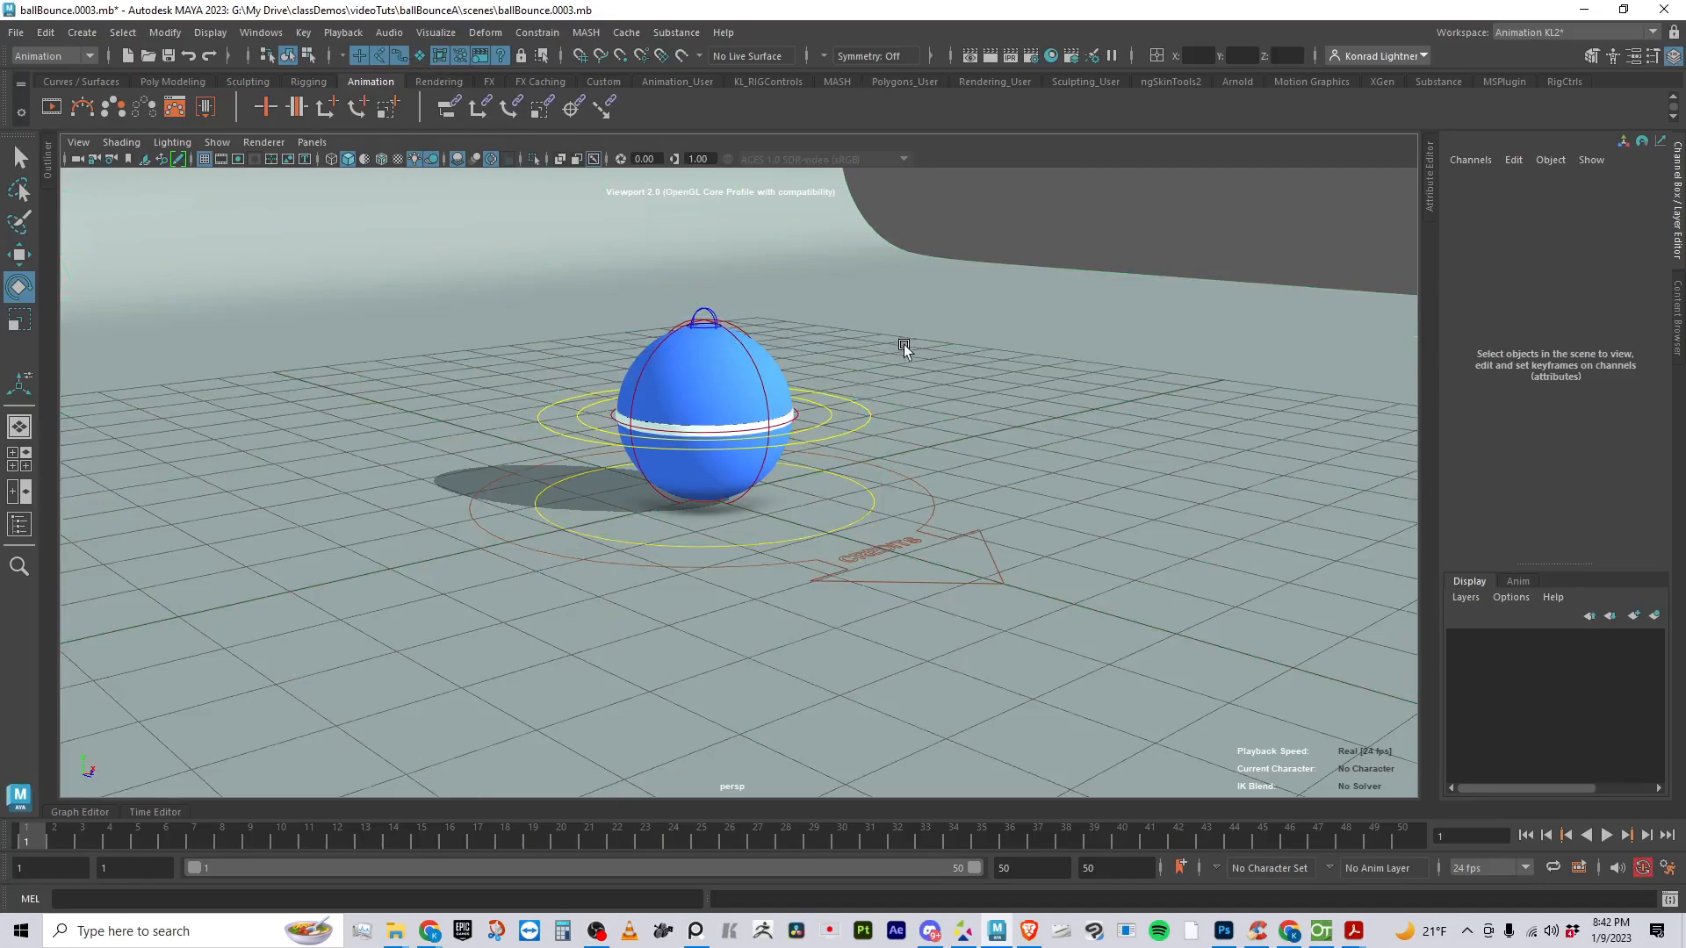
scroll(625, 513, "up", 5)
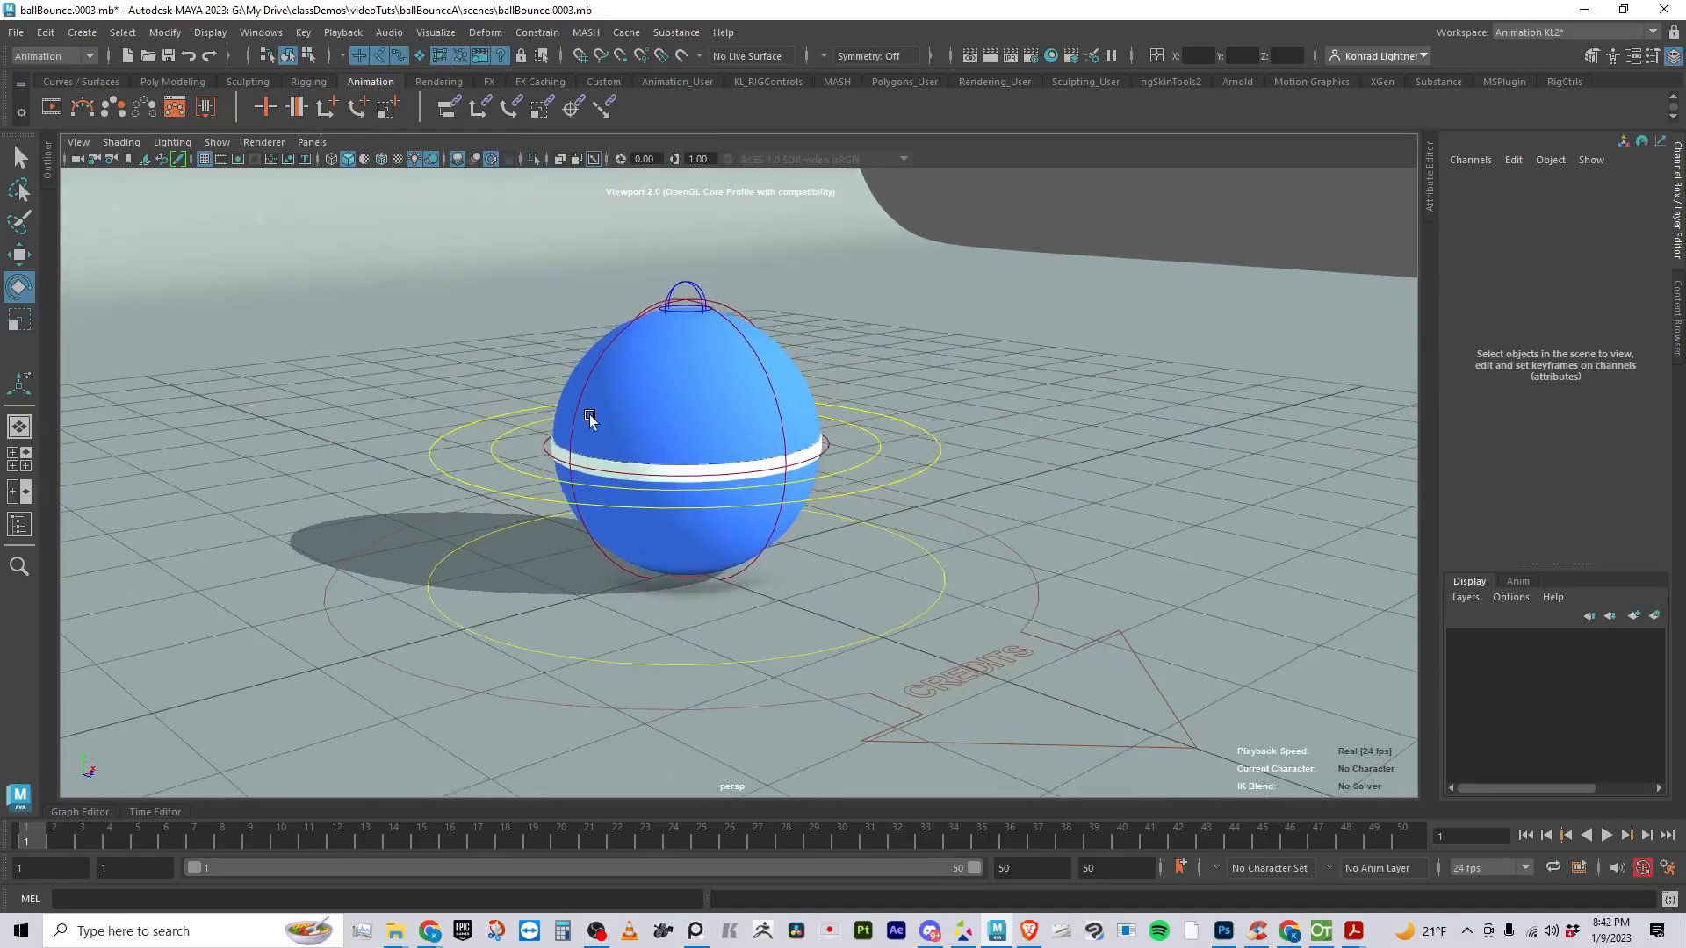
- Try rotating the ball's inner rotInside control about X by about 71.7 degrees, and undo the rotation
left_click(597, 417)
key("w")
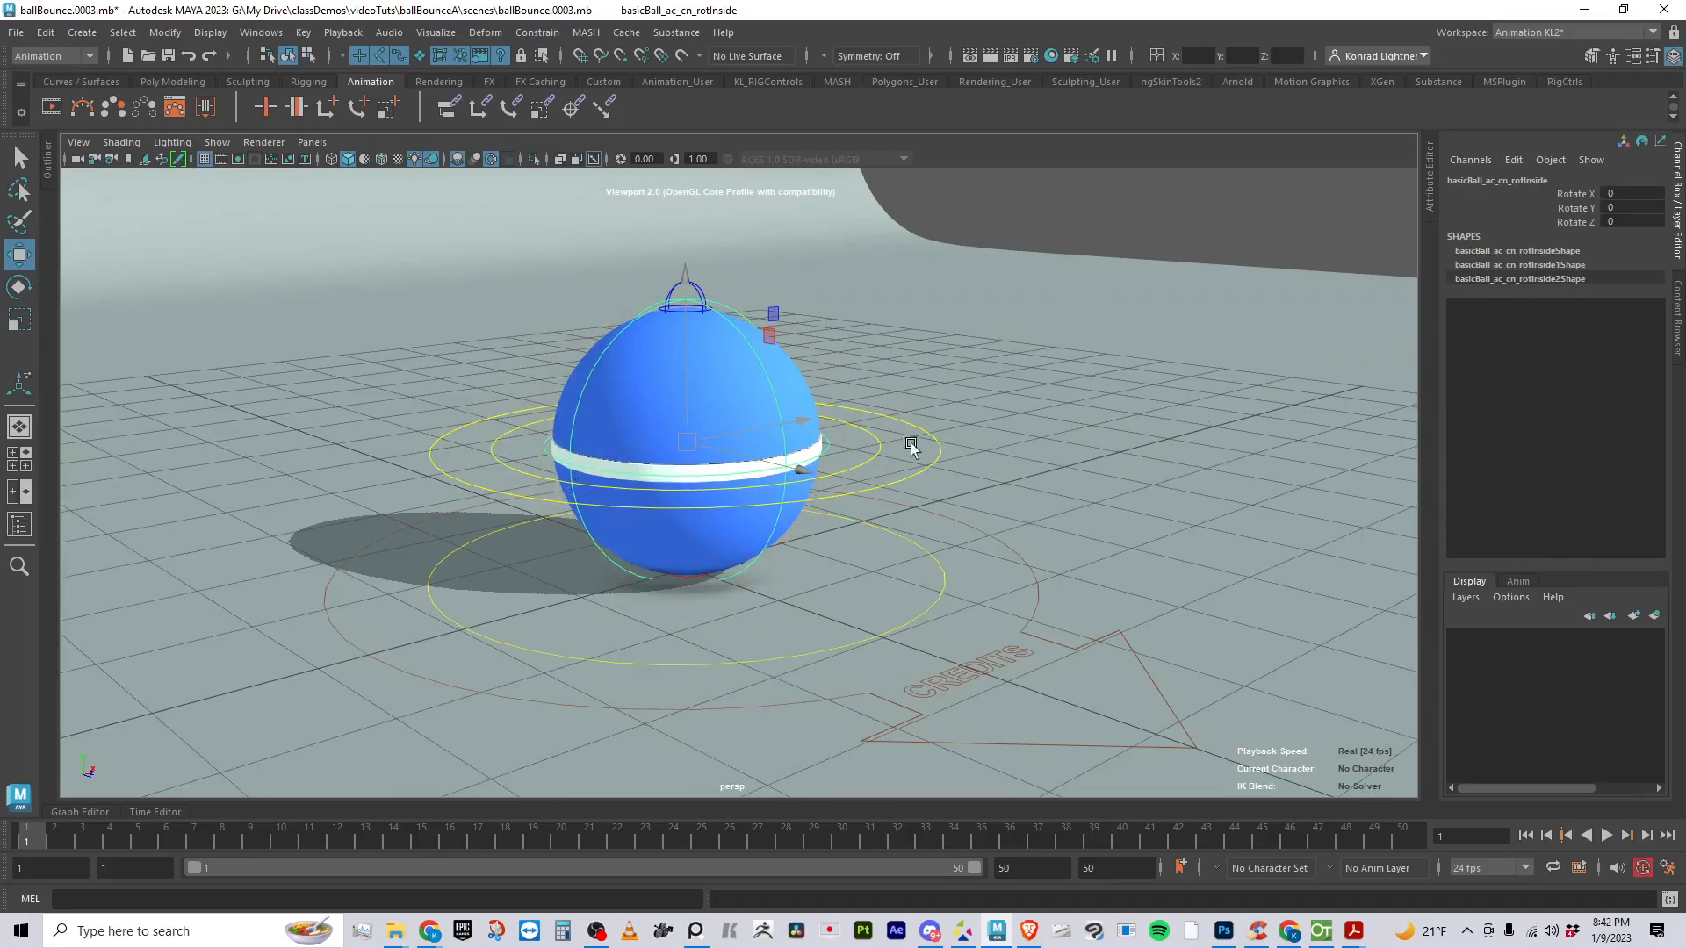
key("e")
key("w")
key("e")
left_click_drag(779, 379, 795, 413)
key("ctrl+z")
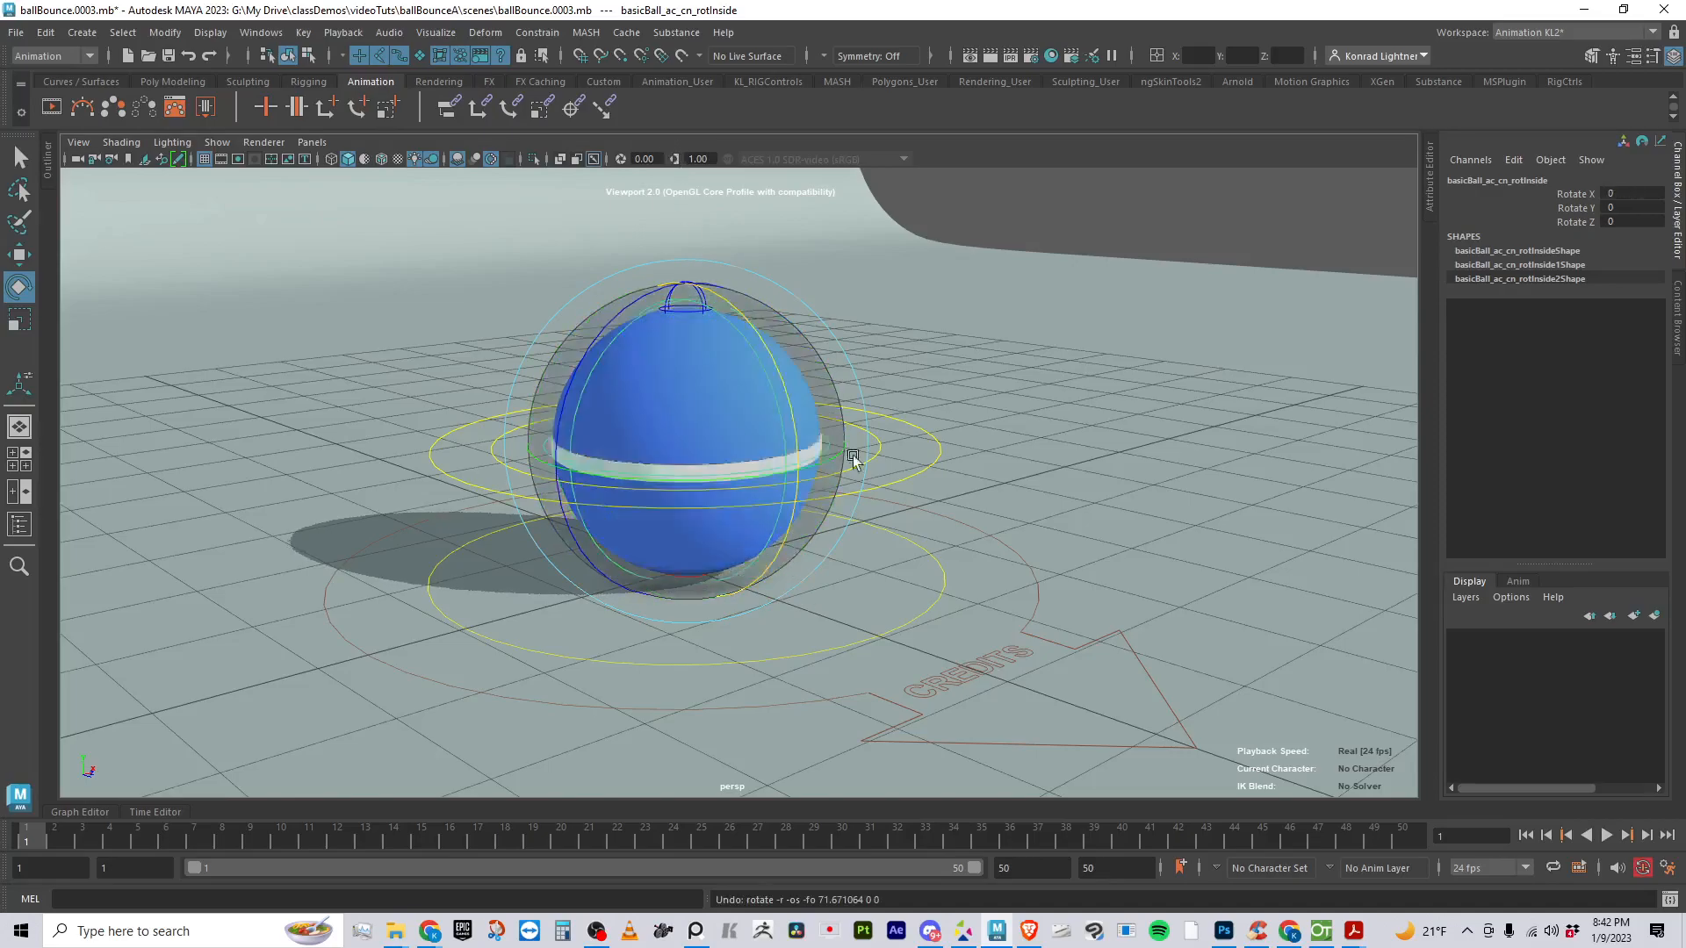
- Select the small top control above the ball and adjust its Twist to about -14.7
left_click(1132, 223)
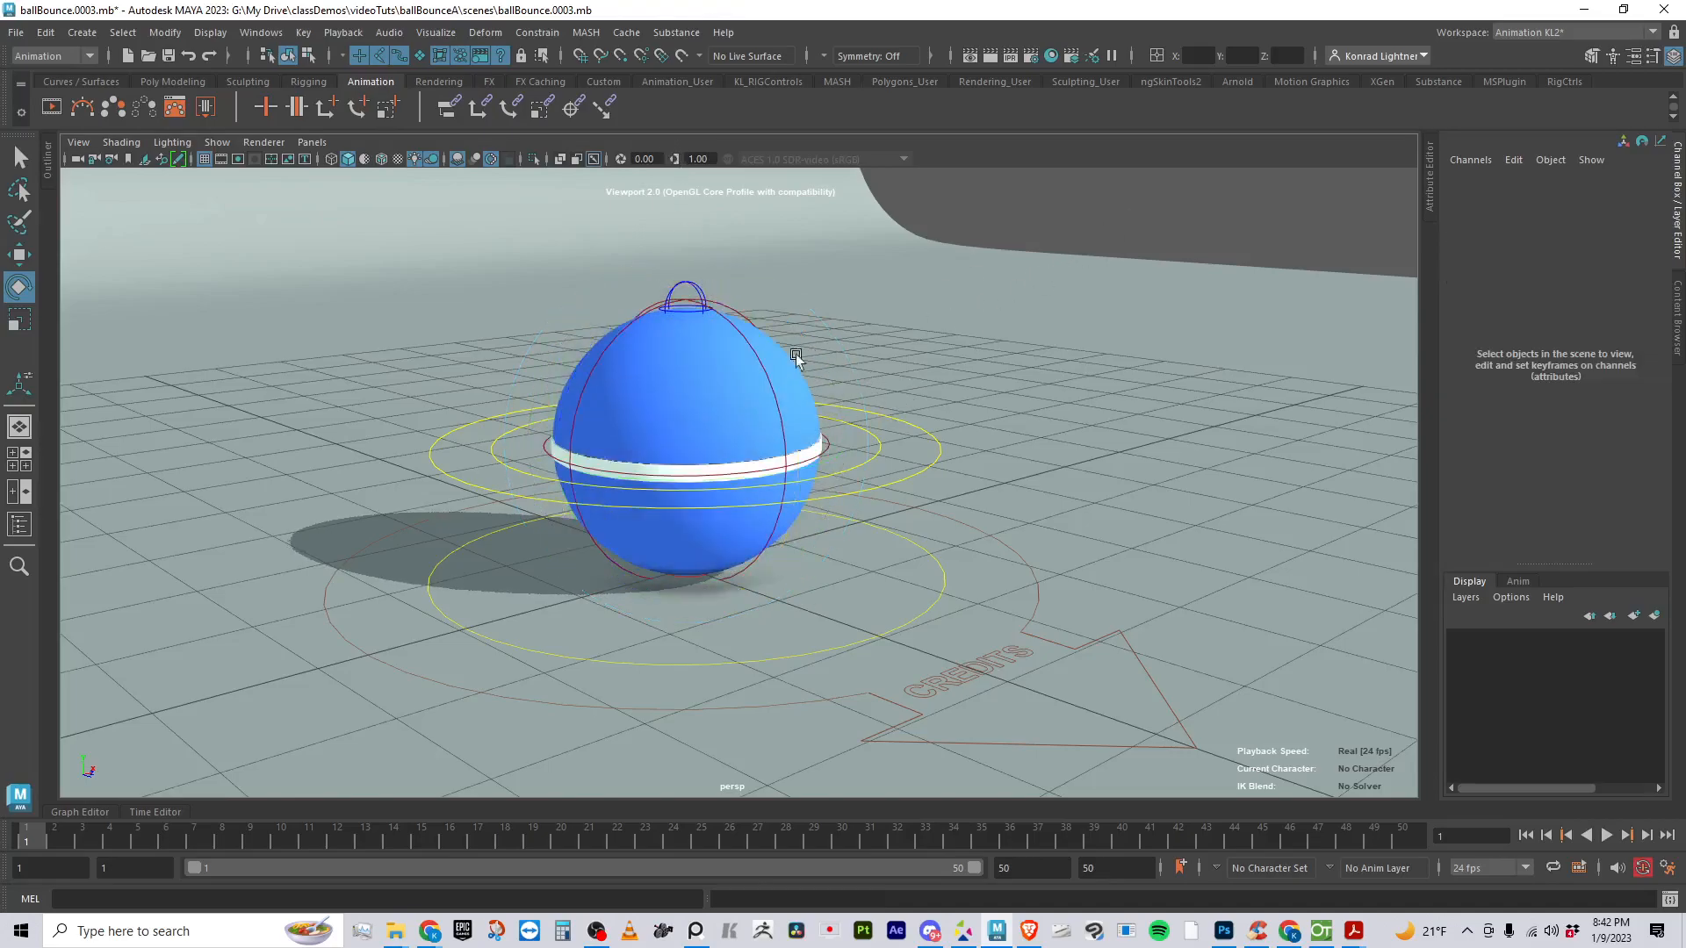
left_click(657, 306)
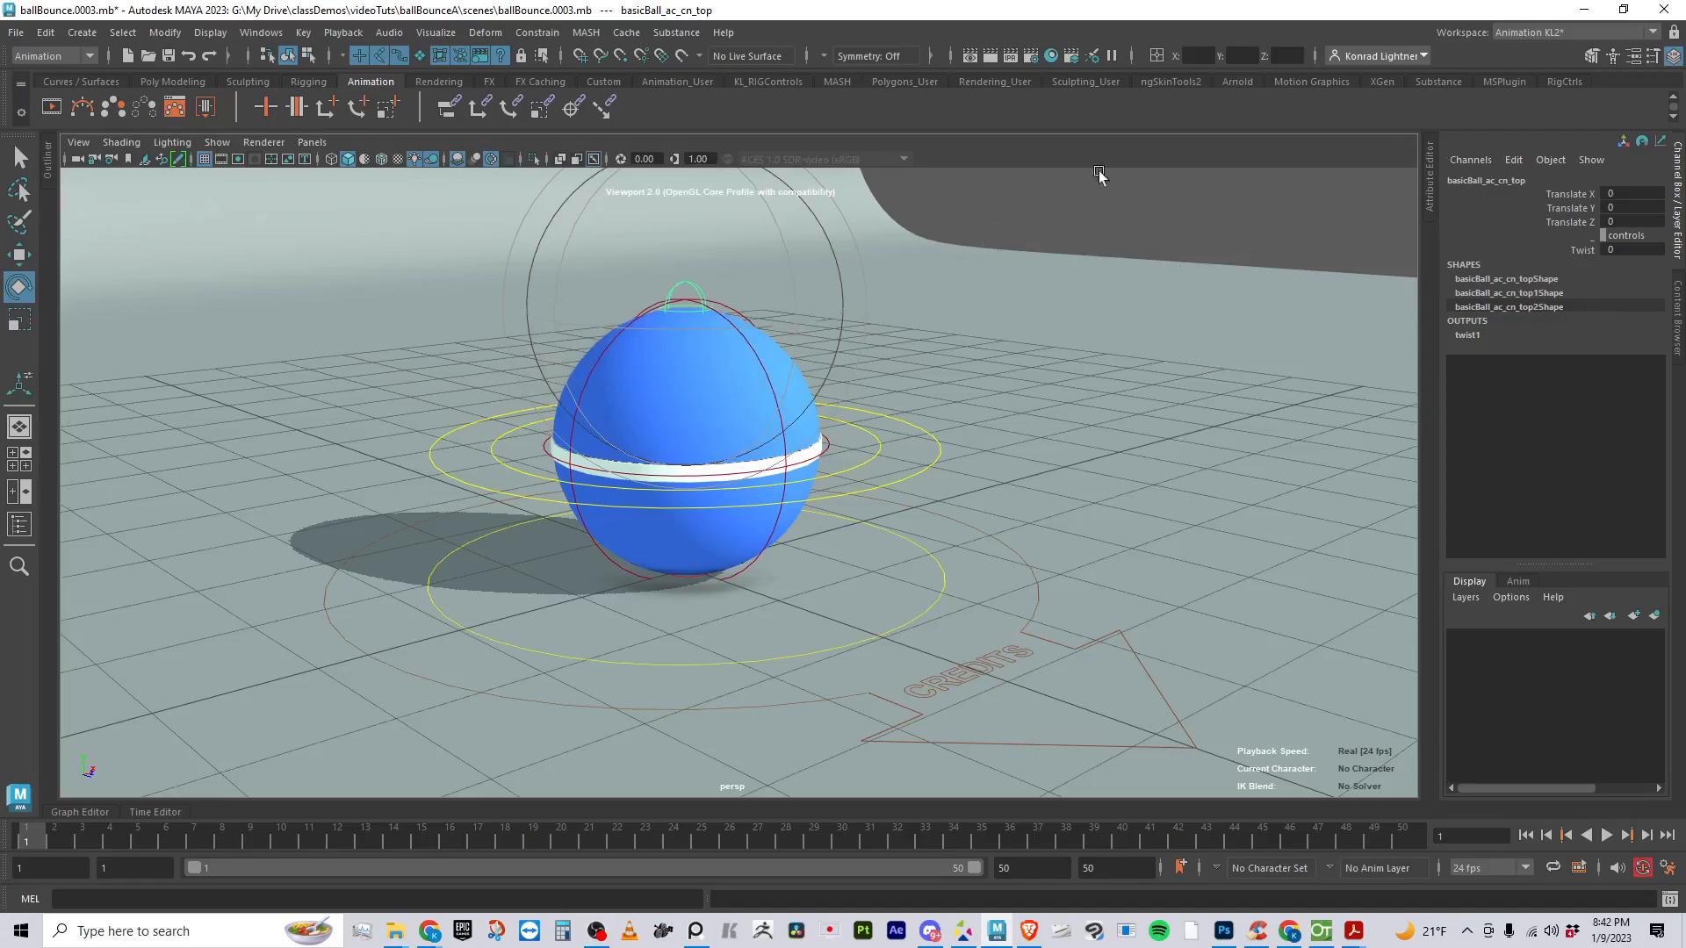
left_click(1584, 249)
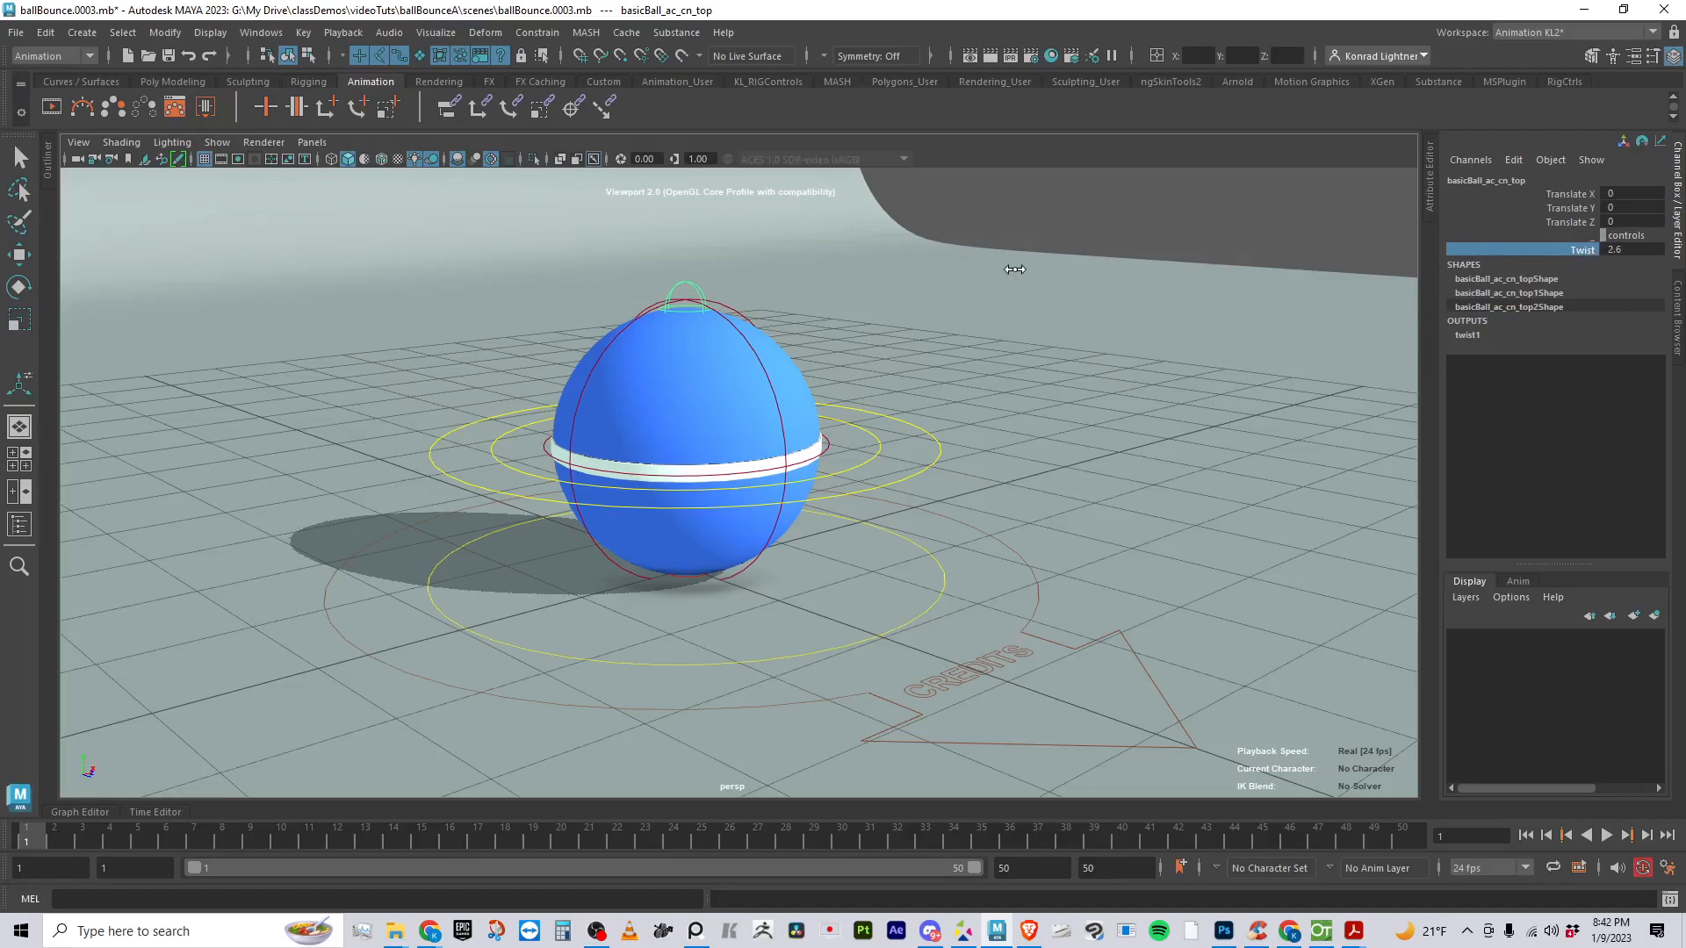
middle_click_drag(1128, 272, 846, 286)
right_click_drag(1161, 303, 1228, 268)
- Reselect the top control, try another Twist value on it, and undo that change
left_click(1597, 260)
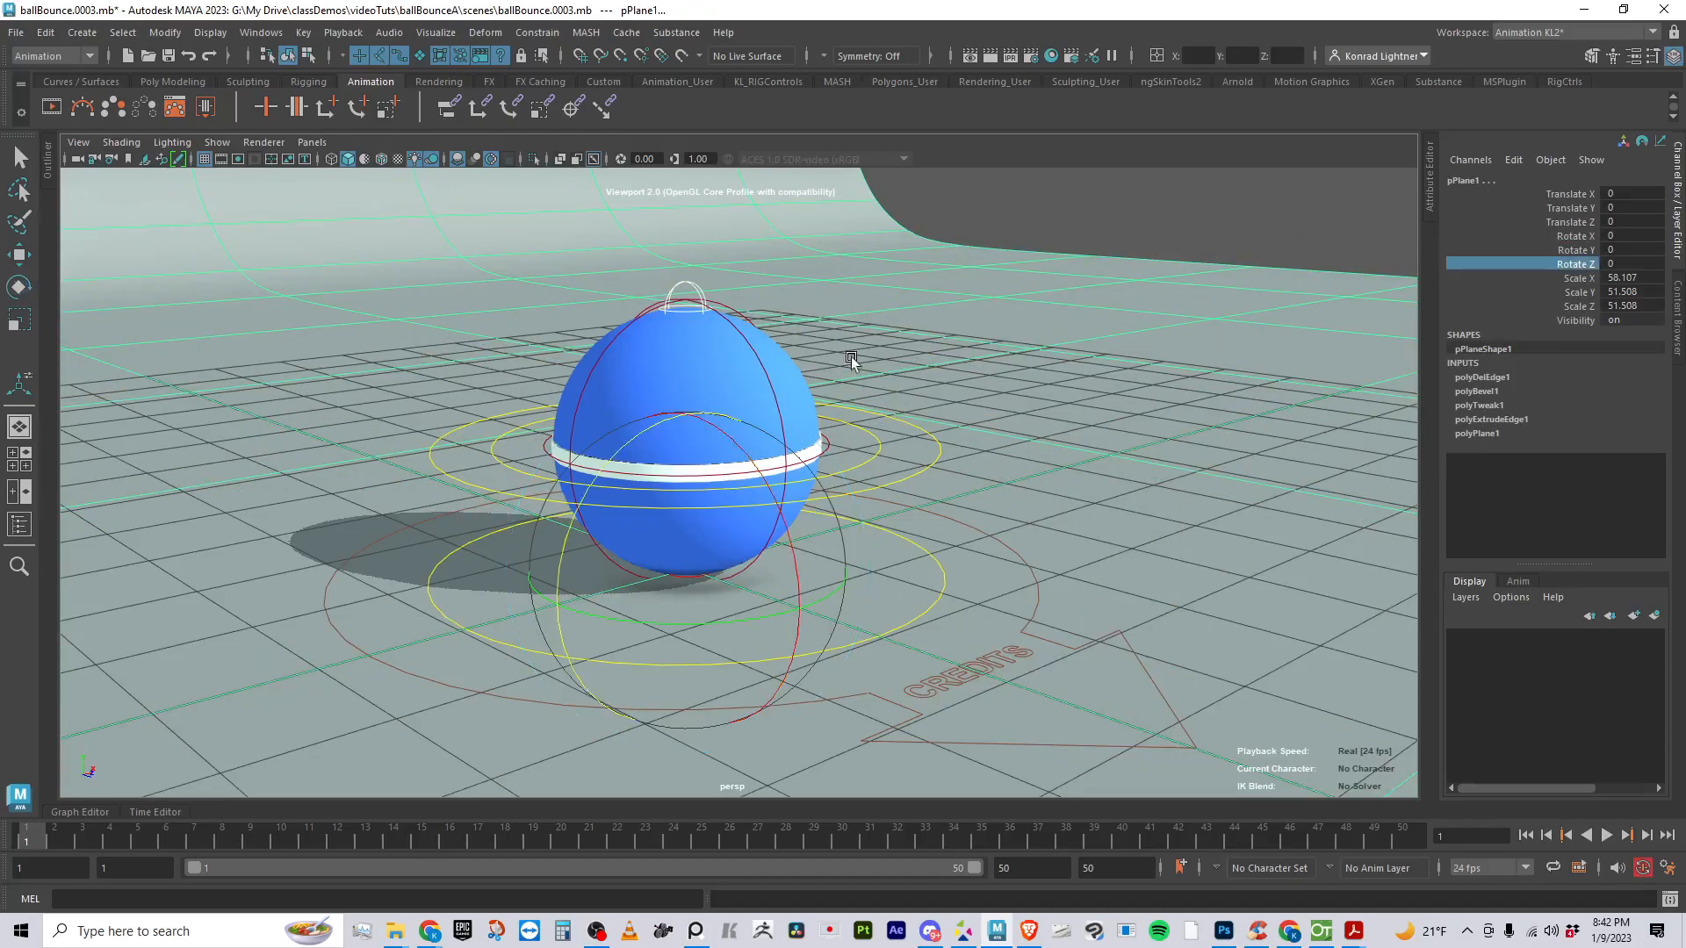
left_click(690, 294)
key("e")
left_click(1588, 251)
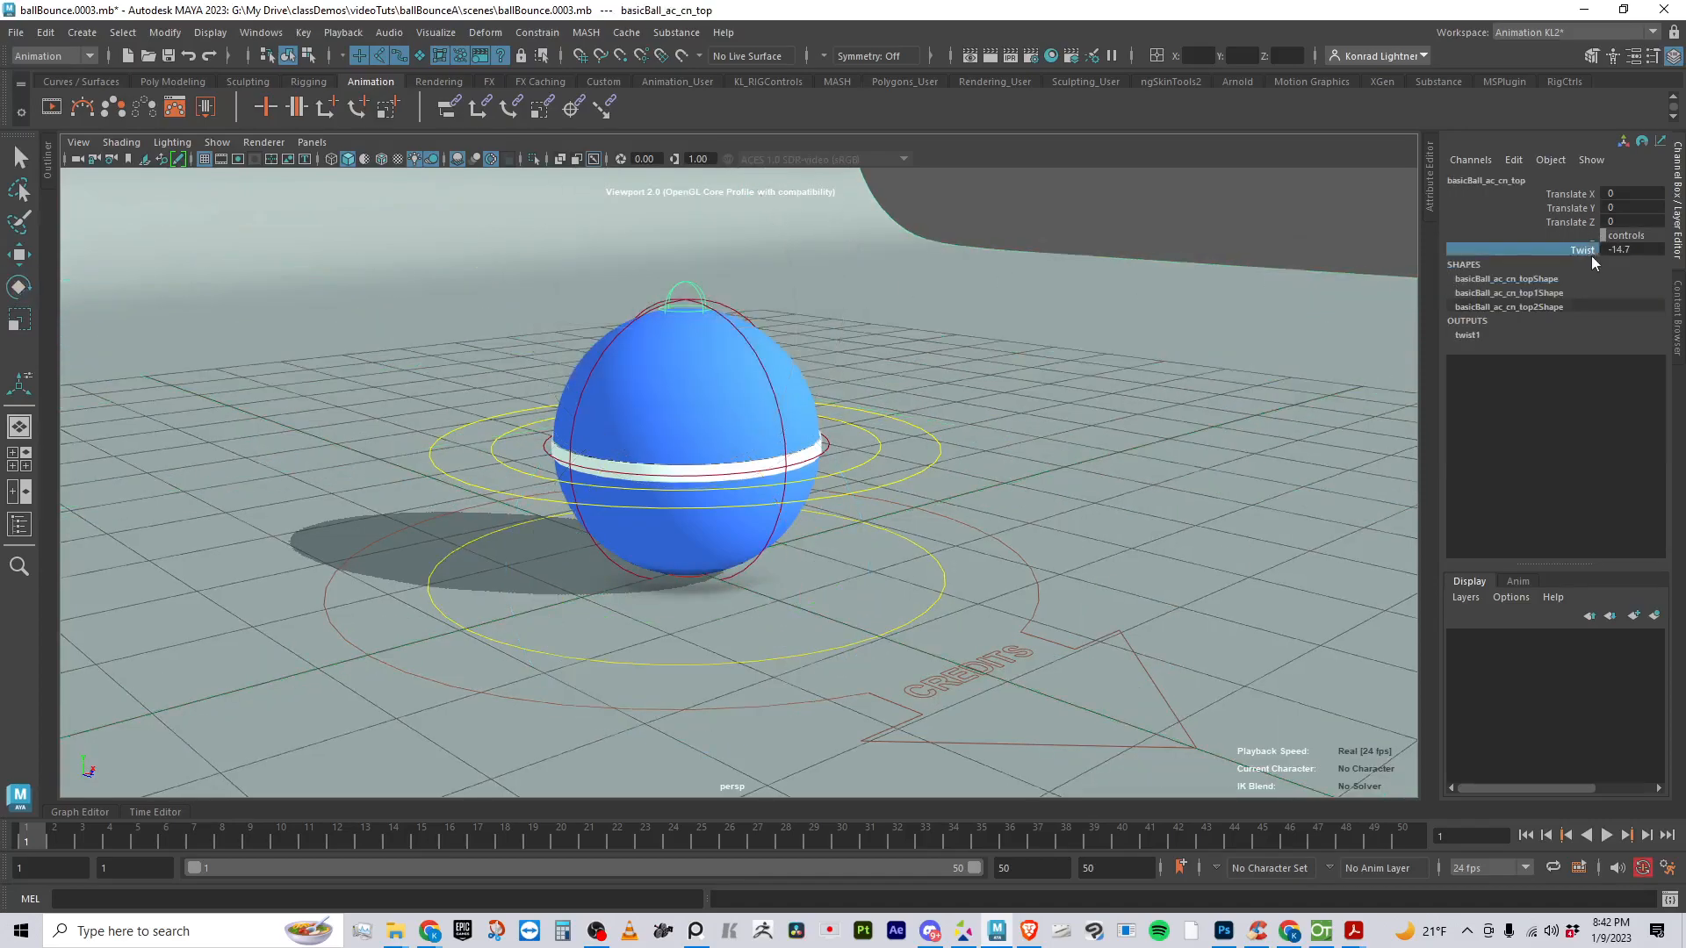
middle_click_drag(991, 255, 1432, 266)
key("ctrl+z")
- Stretch the ball upward by raising the top control to Translate Y about 1.061
left_click(1580, 208)
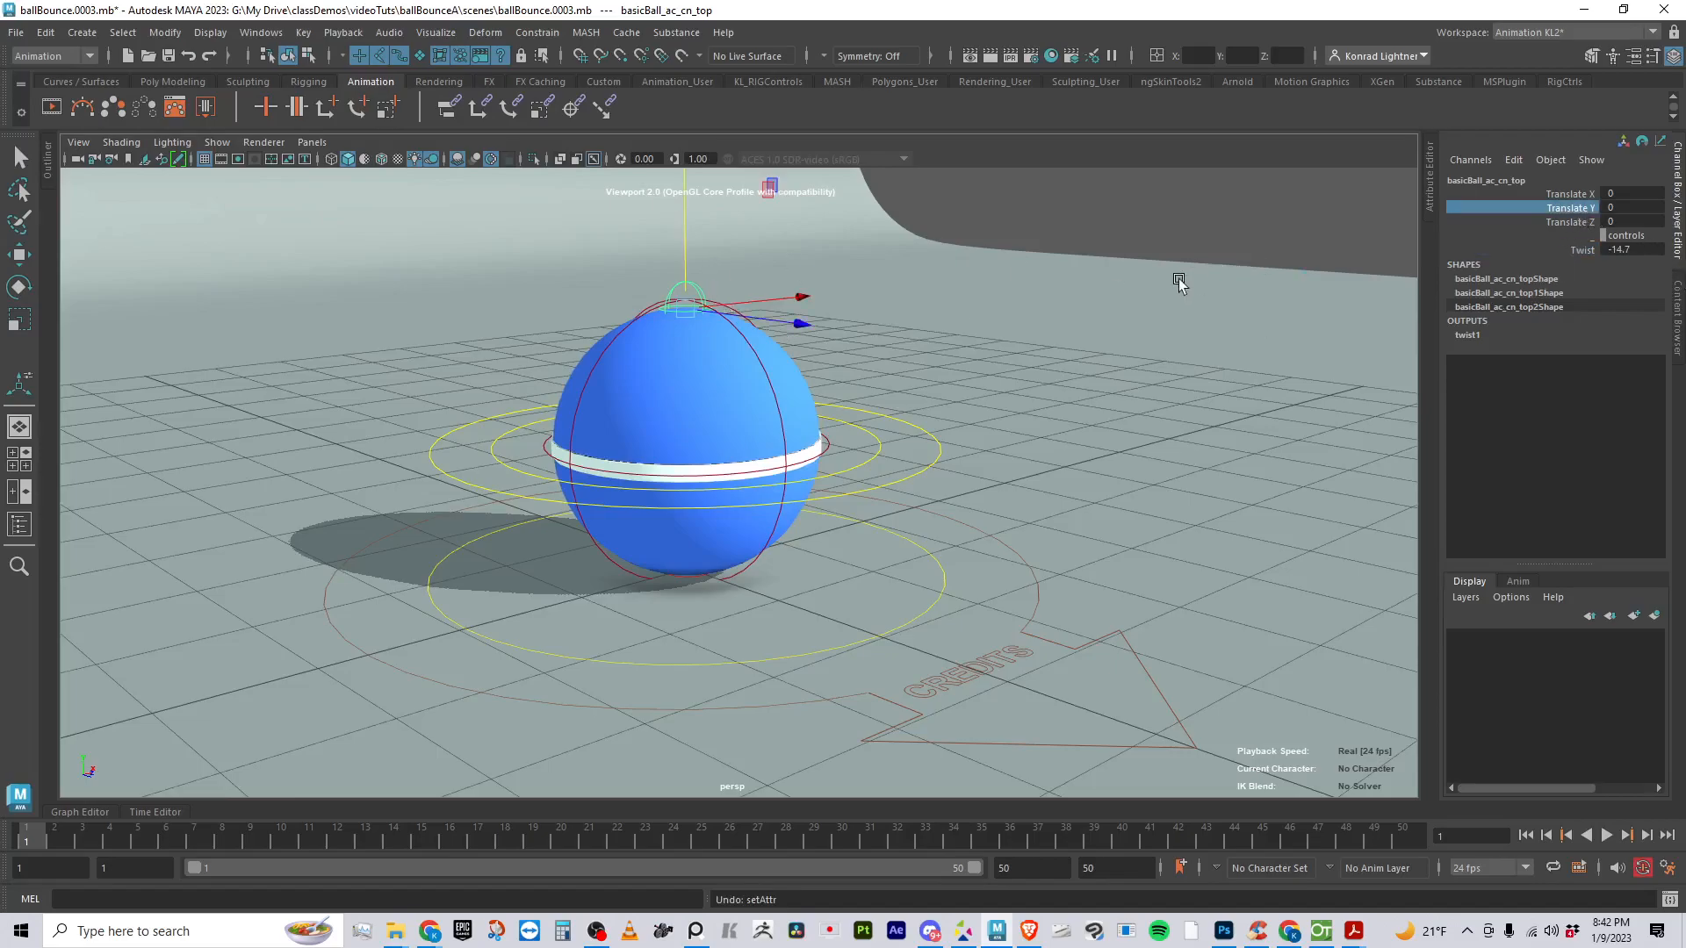
middle_click_drag(1220, 286, 1245, 282)
right_click_drag(1080, 337, 966, 297, "alt")
middle_click_drag(966, 298, 997, 374, "alt")
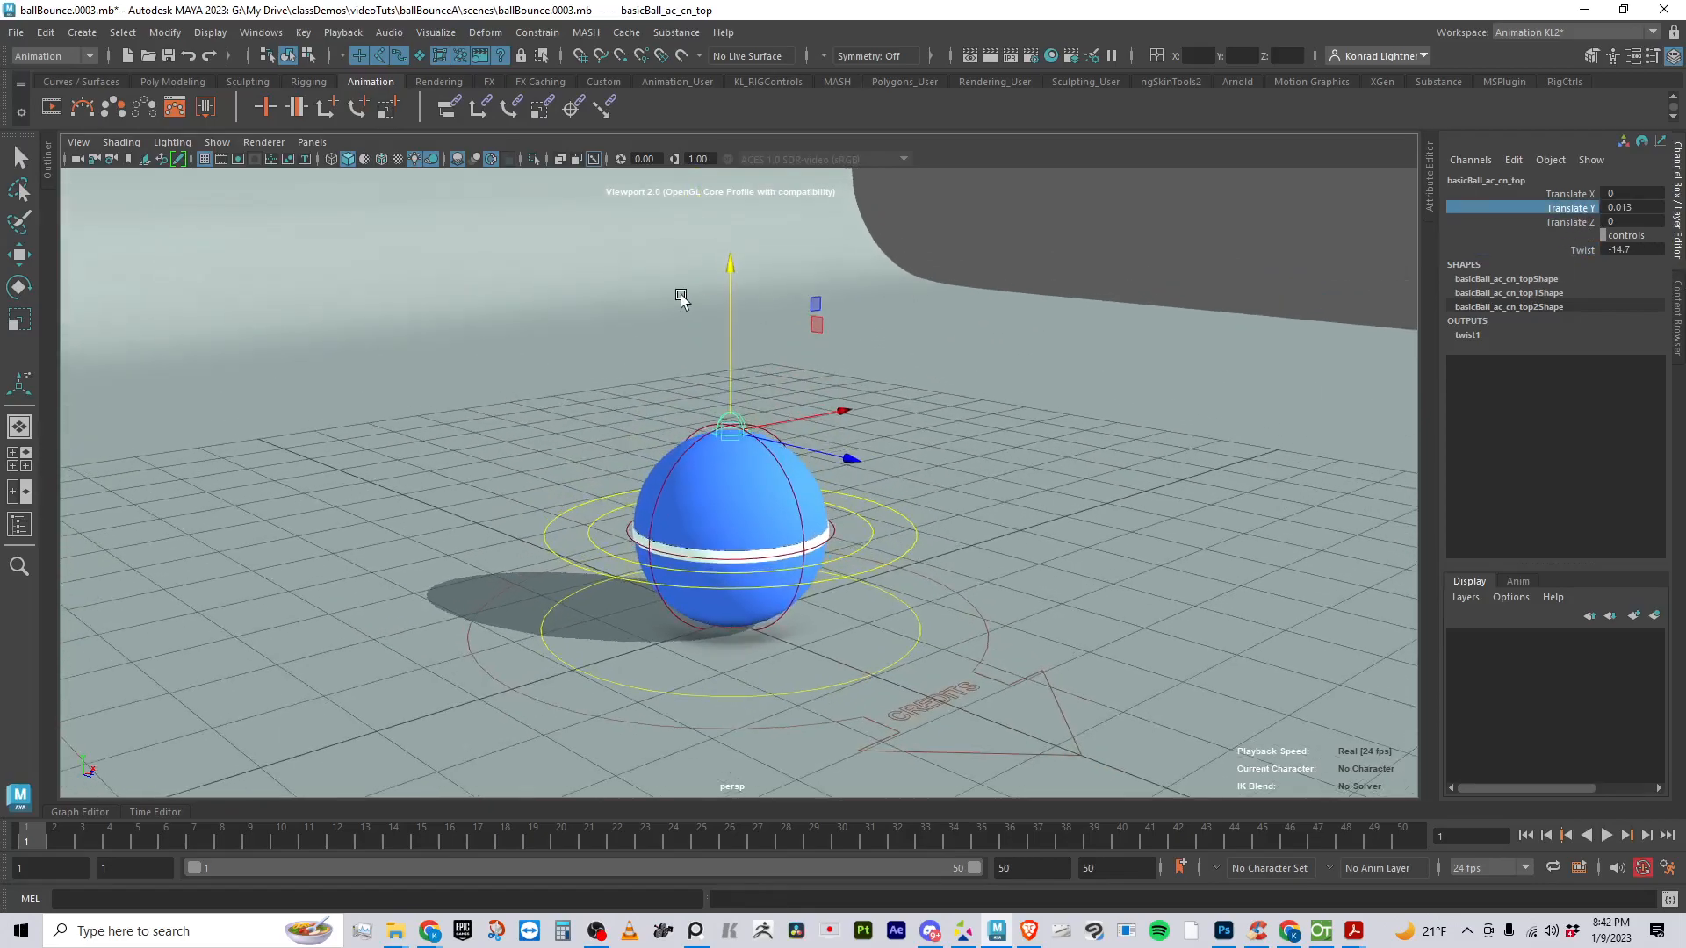
left_click_drag(724, 298, 745, 186)
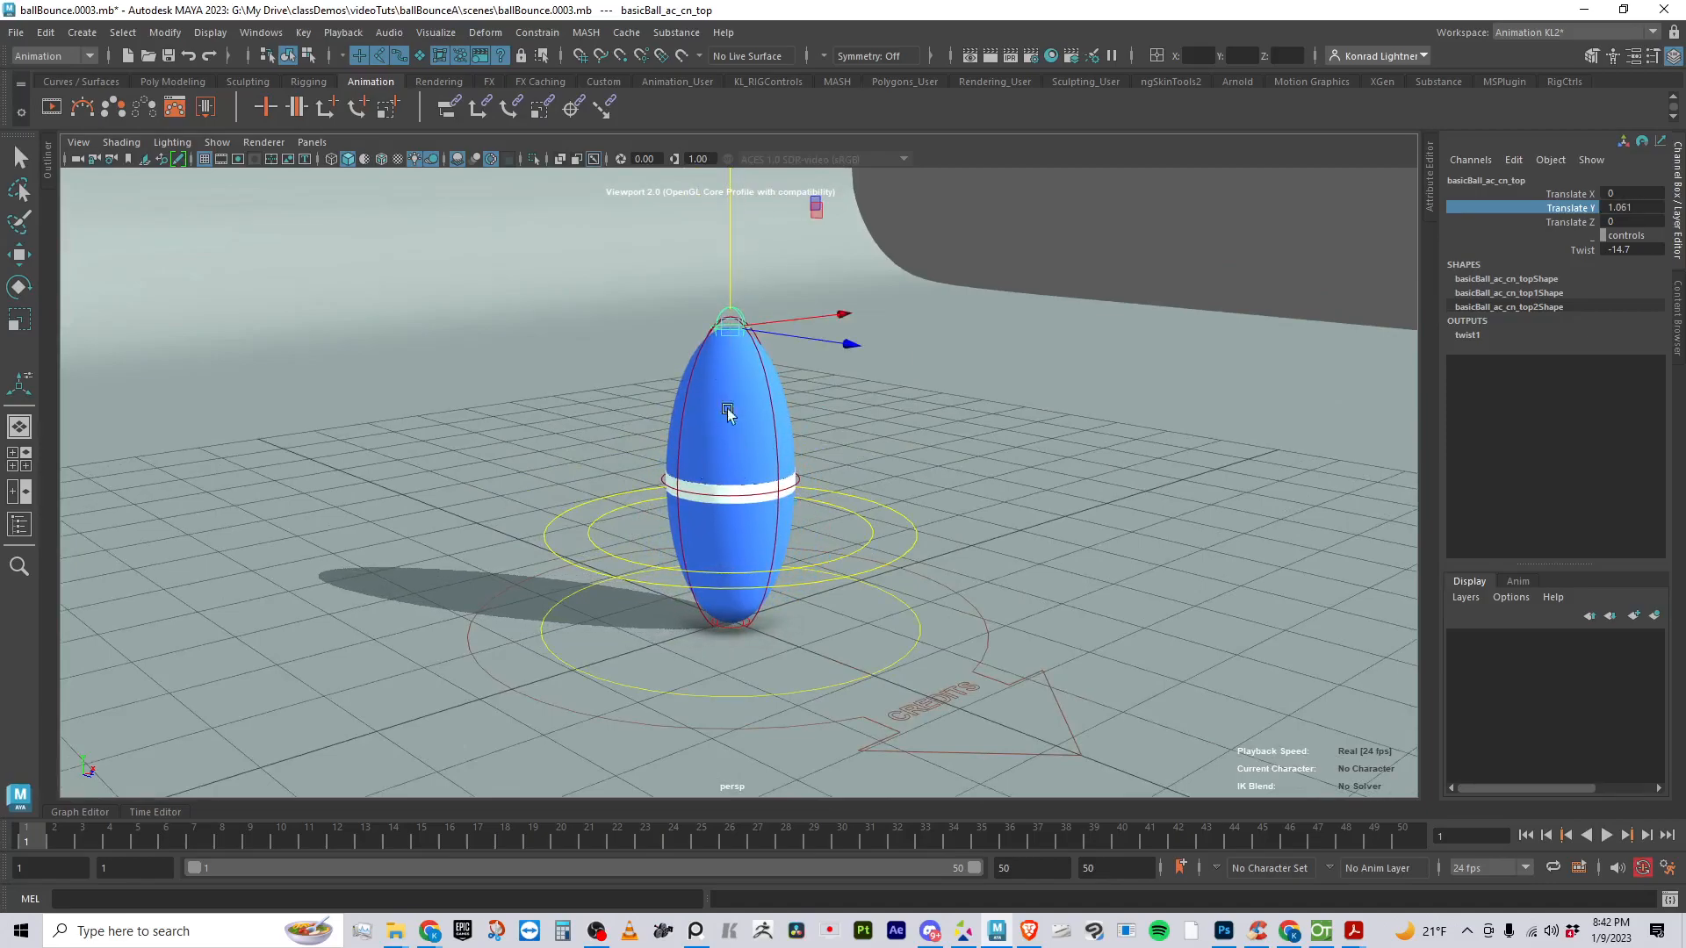
left_click_drag(735, 245, 816, 255)
- Try other Twist values on the top control, reset Twist to 0, and make Translate Z the active channel
left_click(1585, 251)
middle_click_drag(1083, 335, 932, 364)
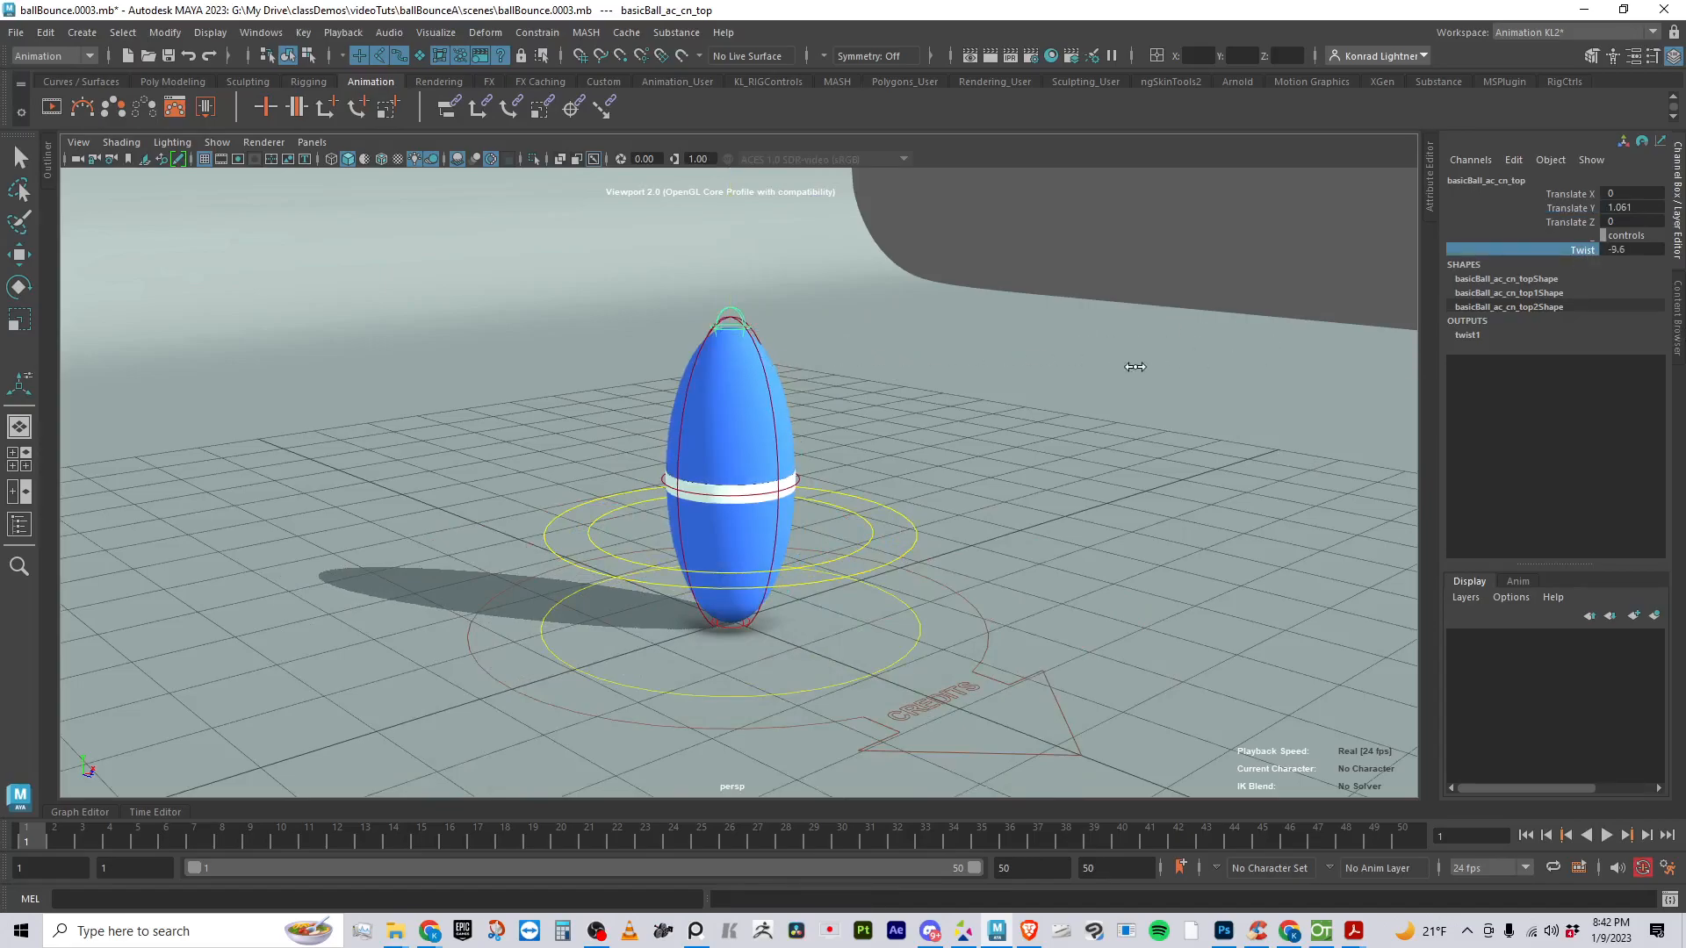
double_click(1642, 249)
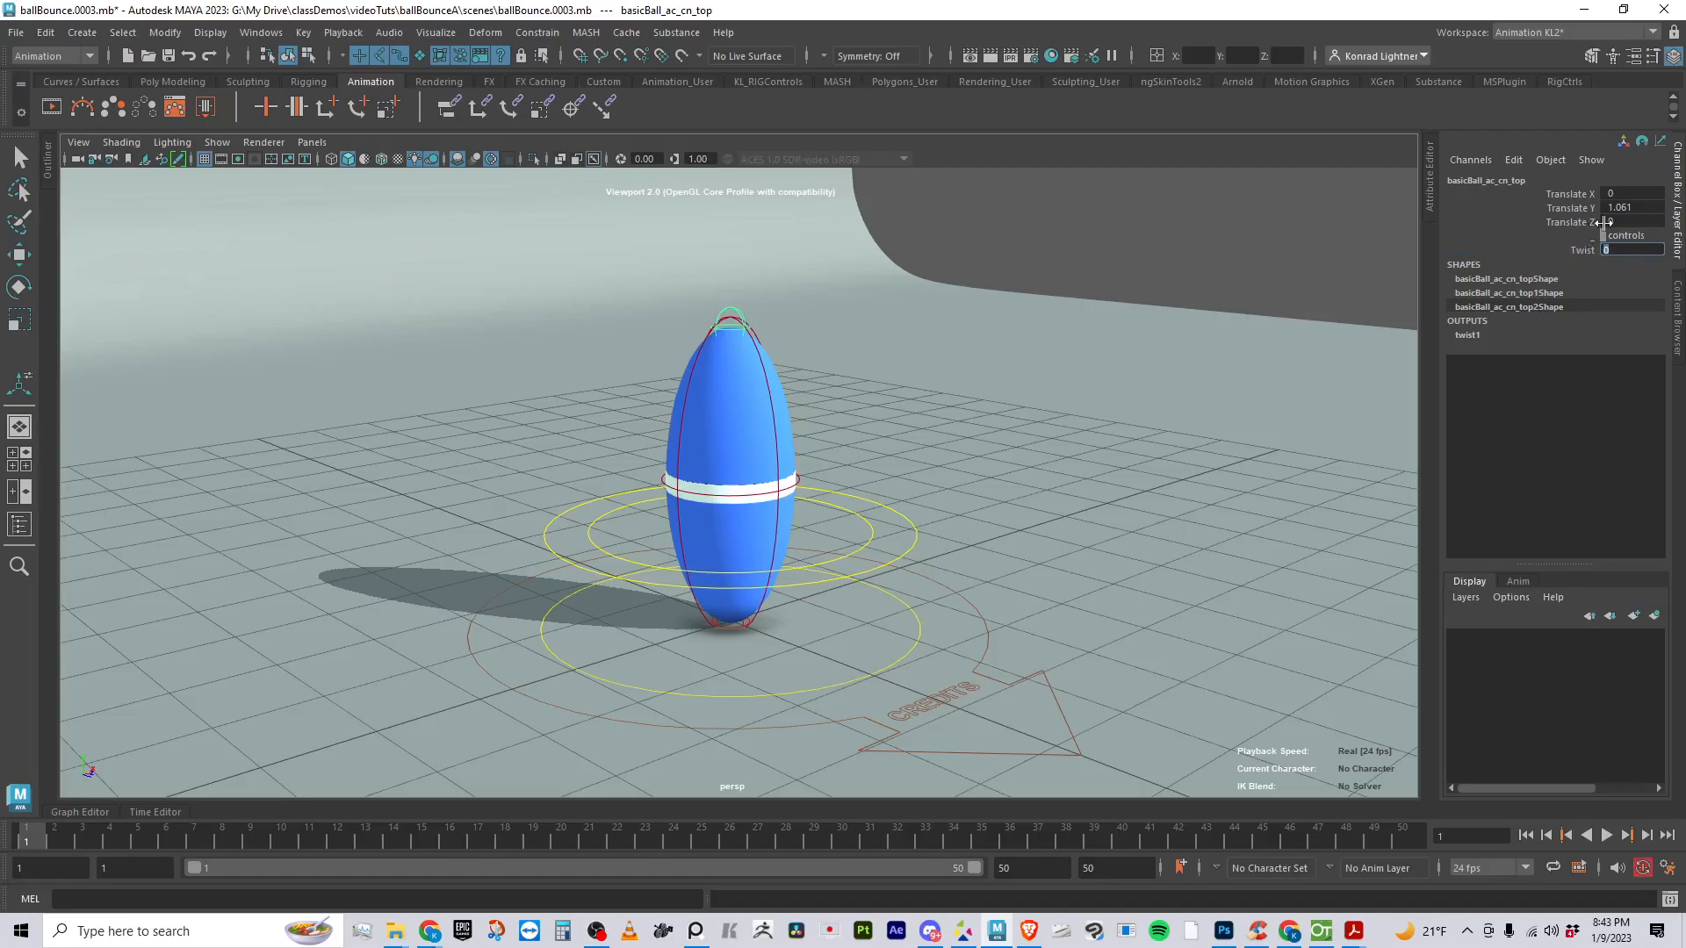
left_click(1572, 221)
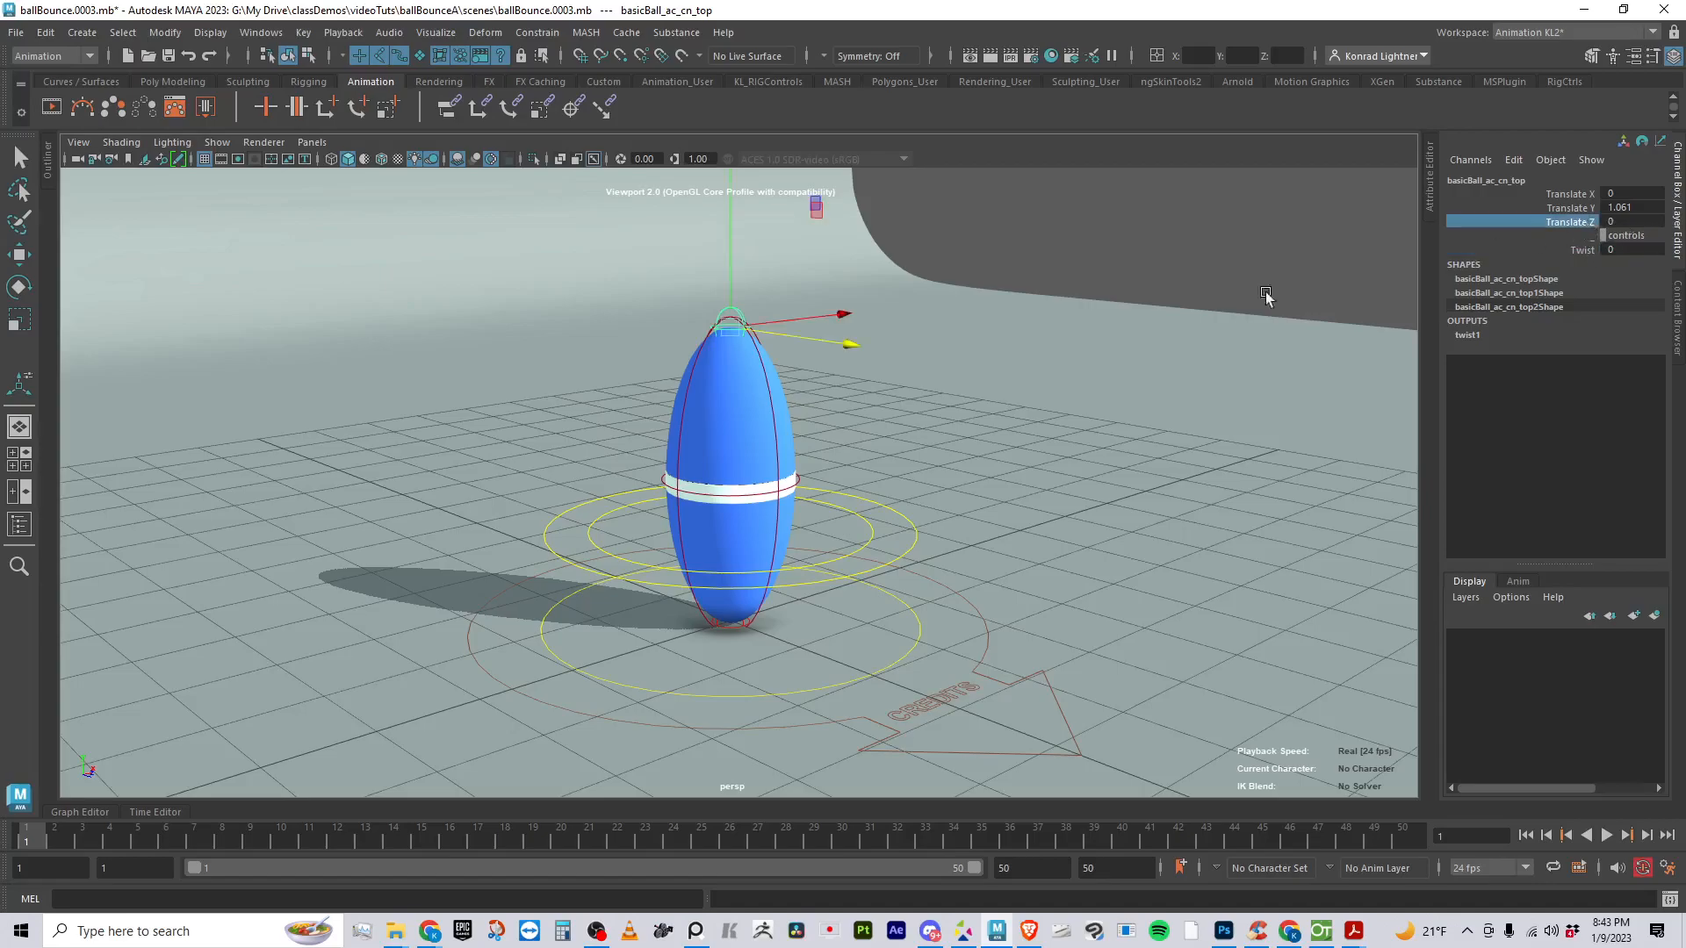
- Lean the stretched ball with its top control to about Translate X 1.233 and Translate Z 1.646, with Twist at 27.5
middle_click_drag(1001, 324, 1625, 304)
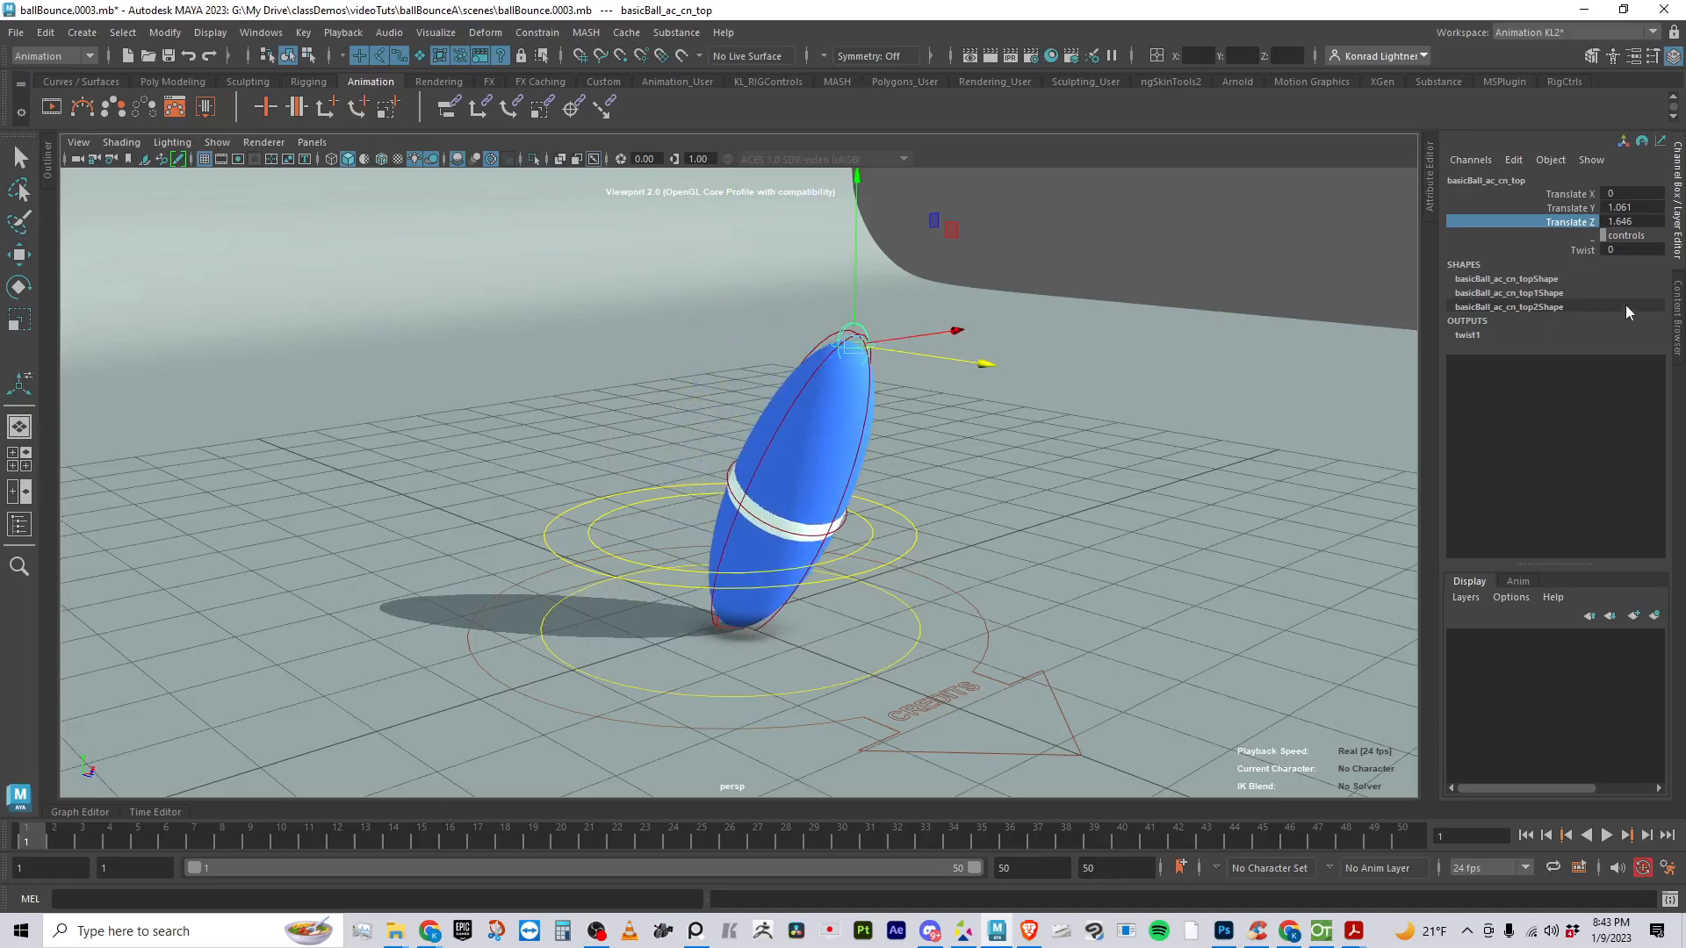
left_click(1583, 251)
left_click(1572, 193)
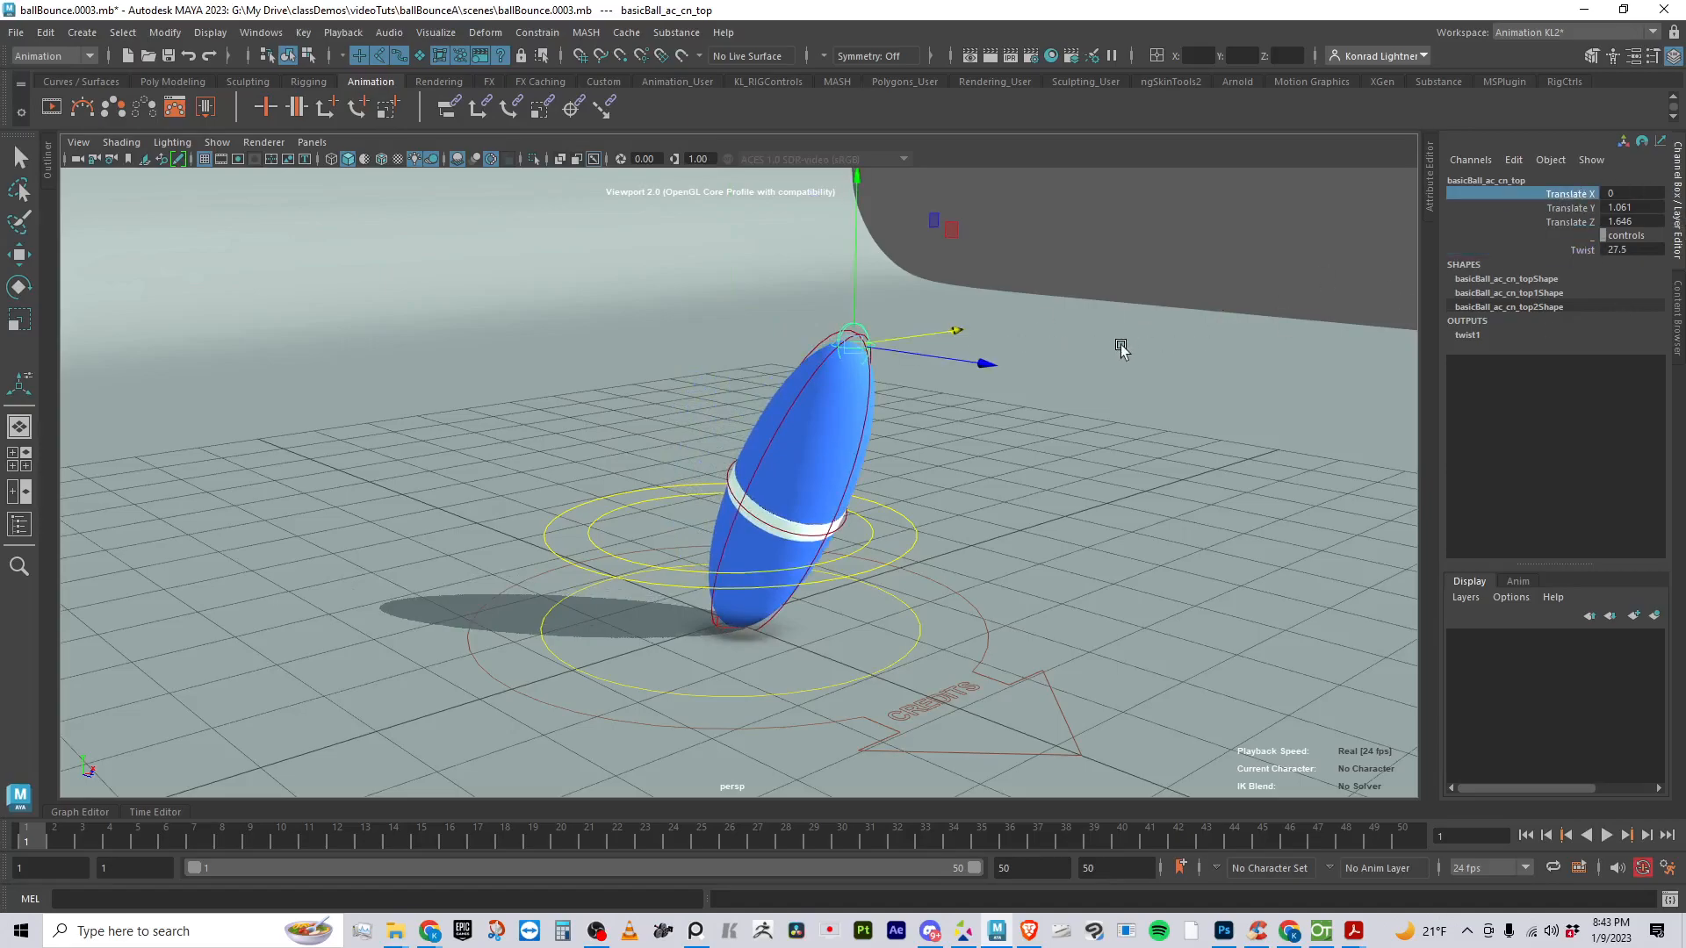
middle_click_drag(1121, 343, 1261, 350)
- Reset the top control's Translate X, Translate Y, Translate Z and Twist to 0
left_click_drag(1629, 200, 1642, 221)
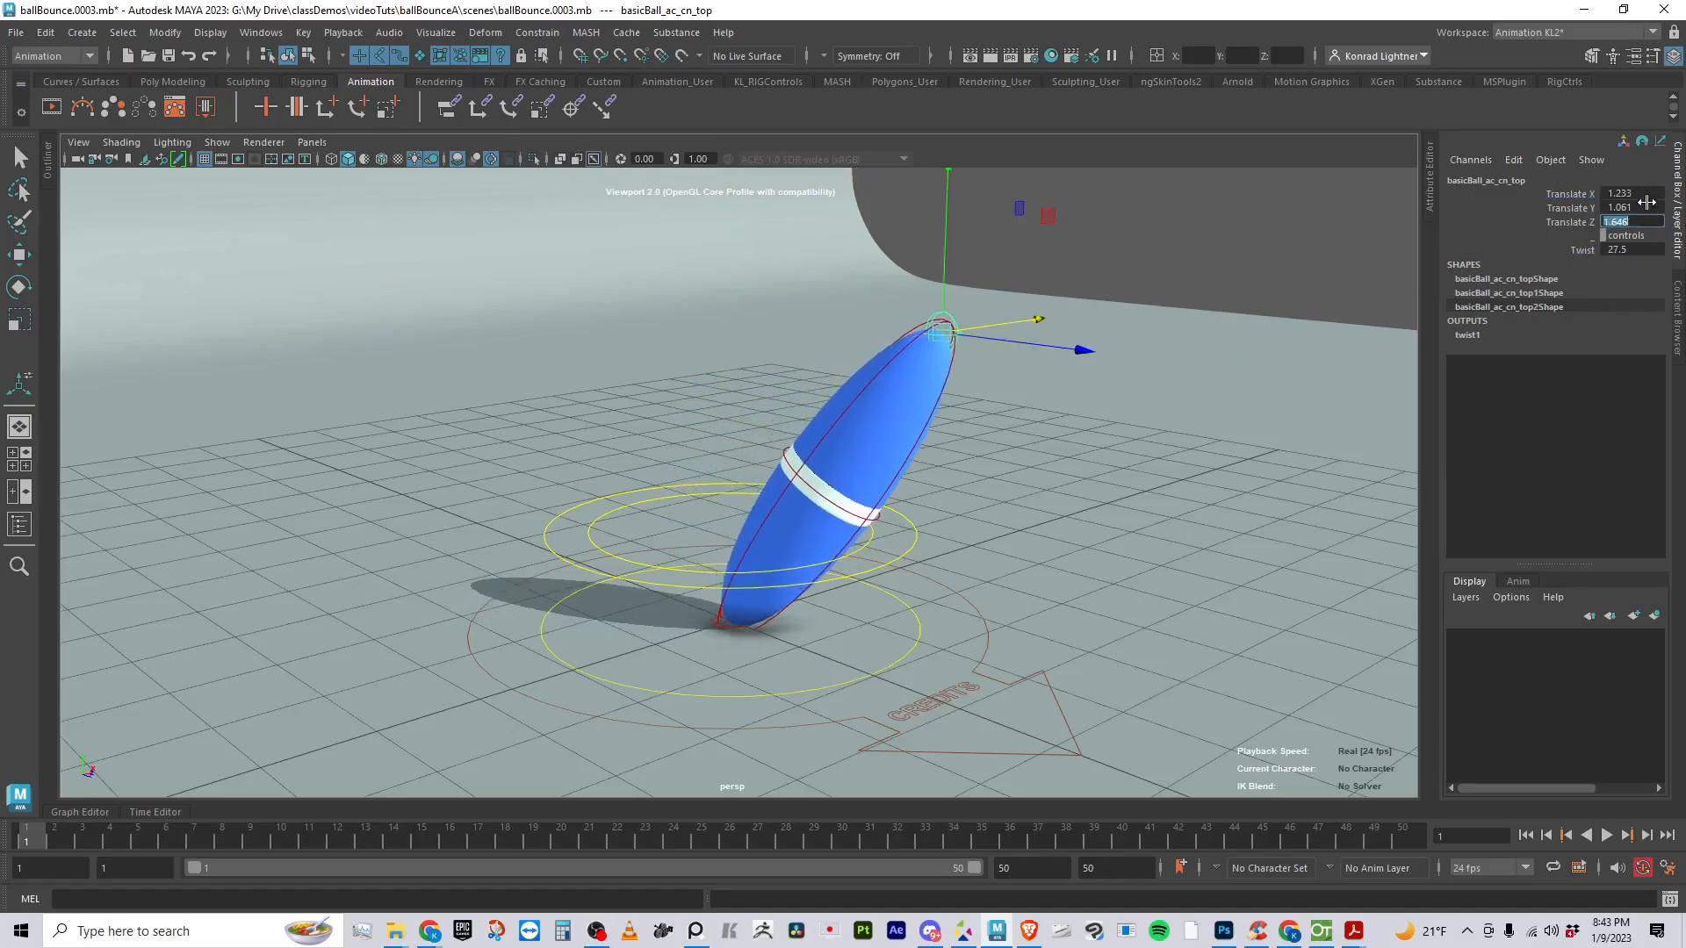
type("0")
key("Return")
left_click(1634, 250)
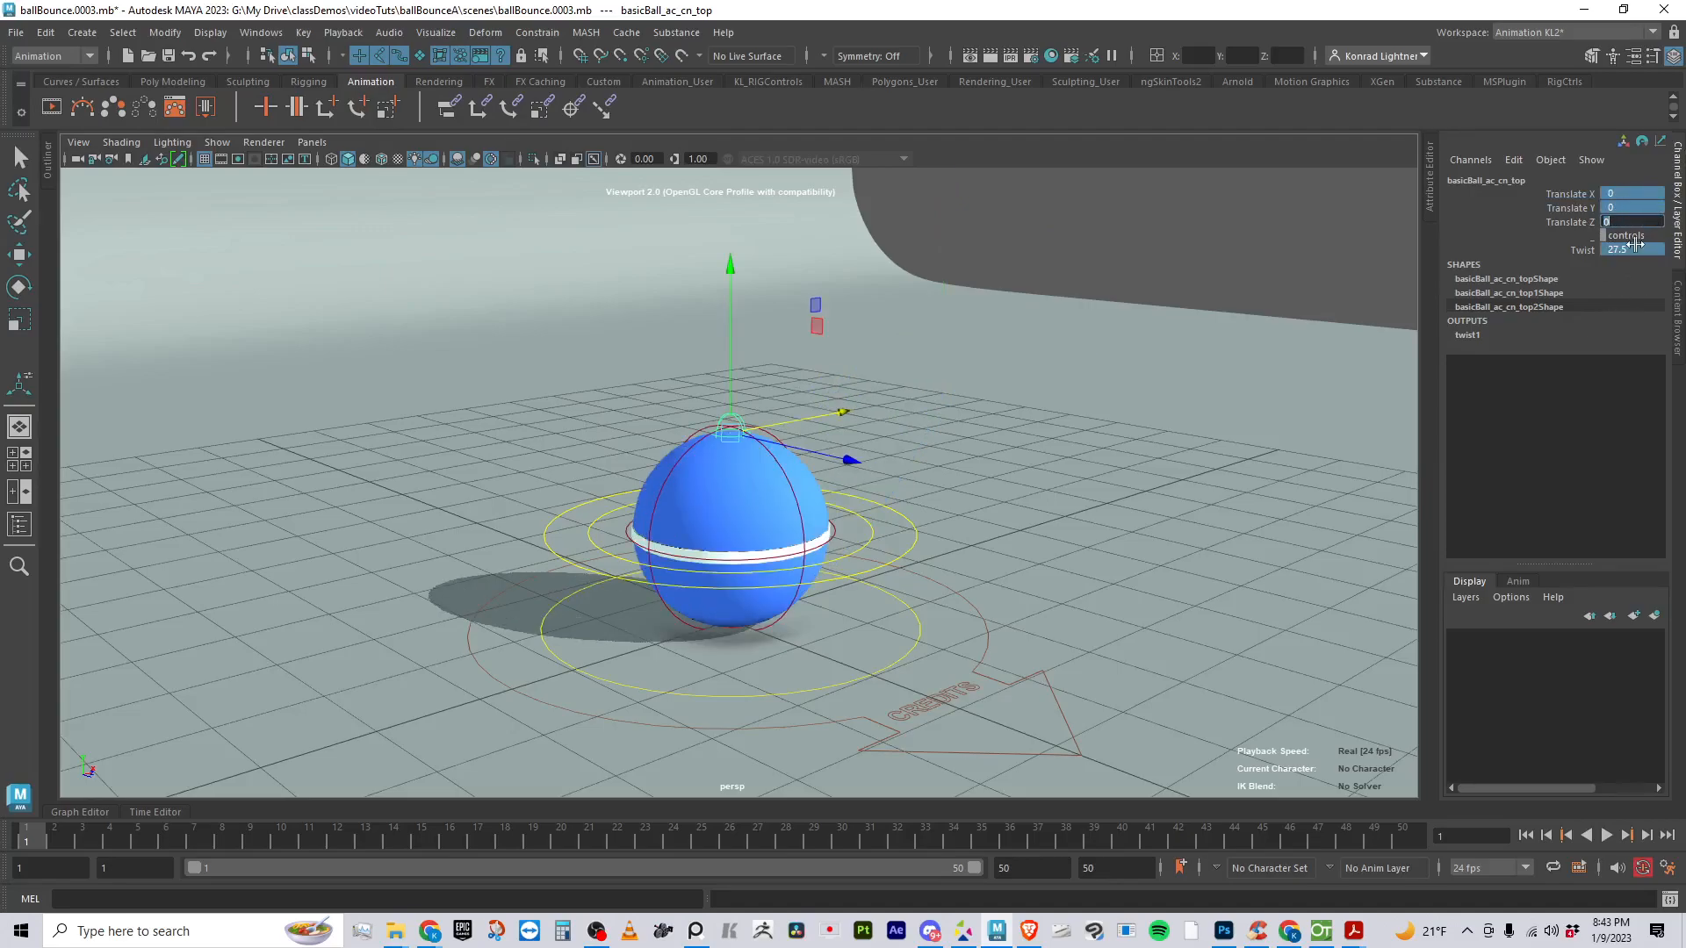
left_click(1552, 225)
- Select the bottom control beneath the ball, try moving it along Y, and undo the move
left_click_drag(762, 601, 753, 571, "alt")
left_click_drag(728, 502, 673, 594, "alt")
left_click(809, 402)
left_click_drag(911, 471, 801, 393, "alt")
middle_click_drag(802, 390, 803, 313, "alt")
left_click_drag(785, 633, 780, 555)
key("ctrl+z")
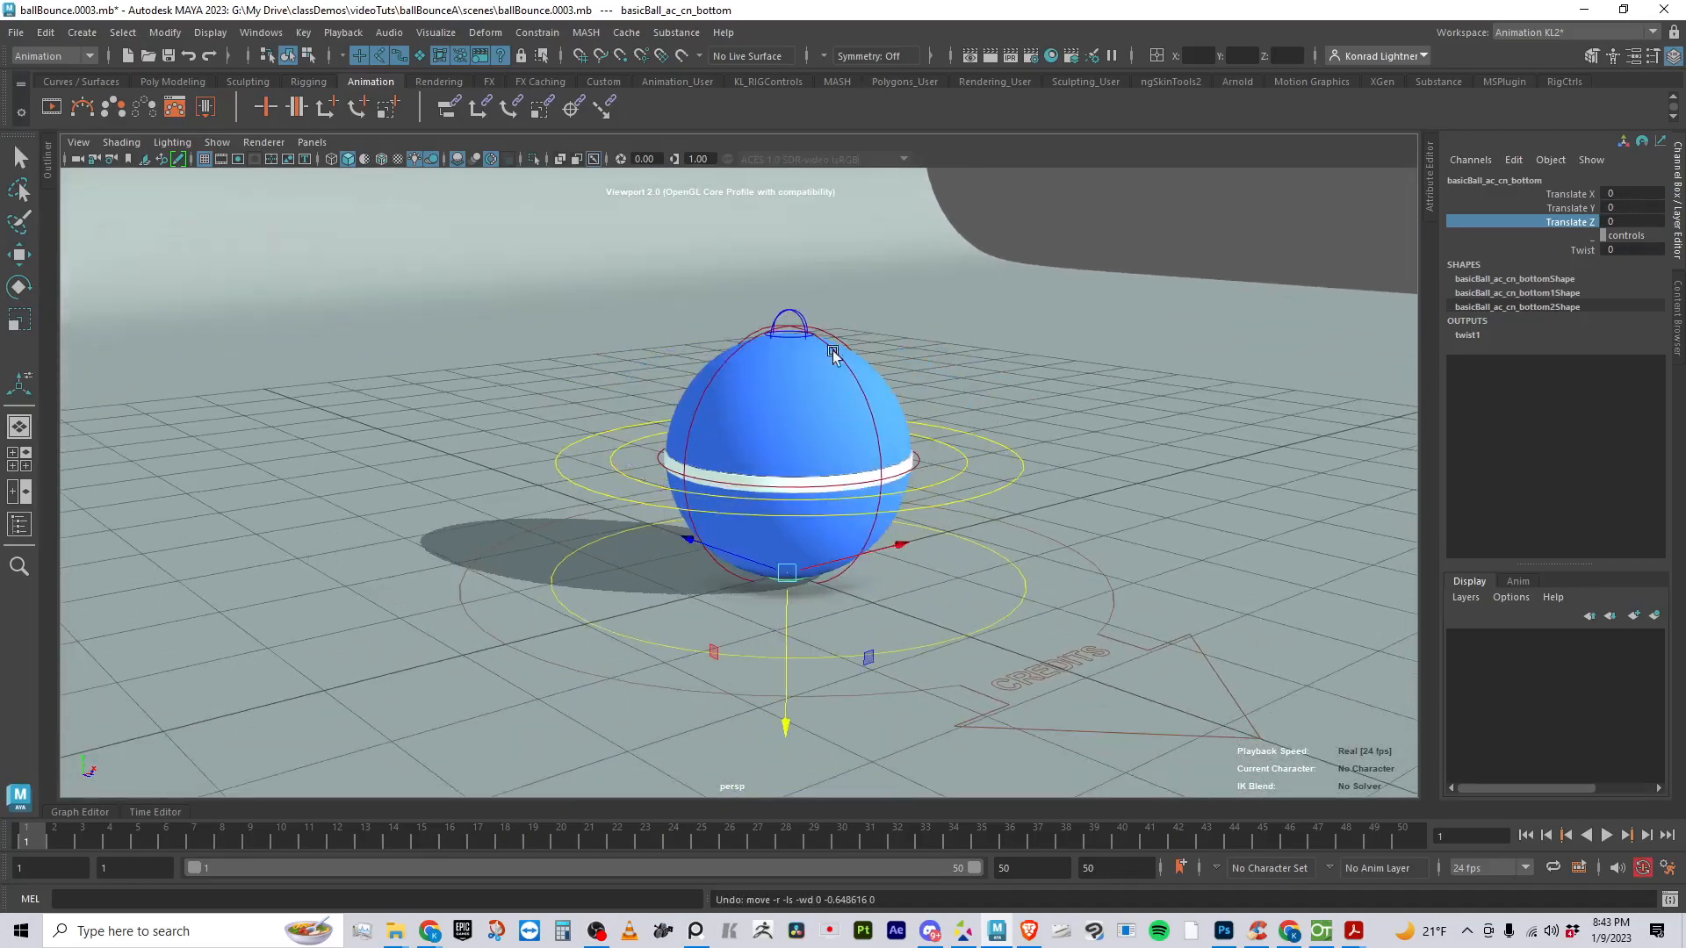
- Select the control above the ball, try a Twist value on it, and undo the change
left_click(805, 314)
left_click_drag(1042, 583, 905, 608, "alt")
middle_click_drag(905, 608, 914, 508, "alt")
right_click_drag(914, 508, 1022, 552, "alt")
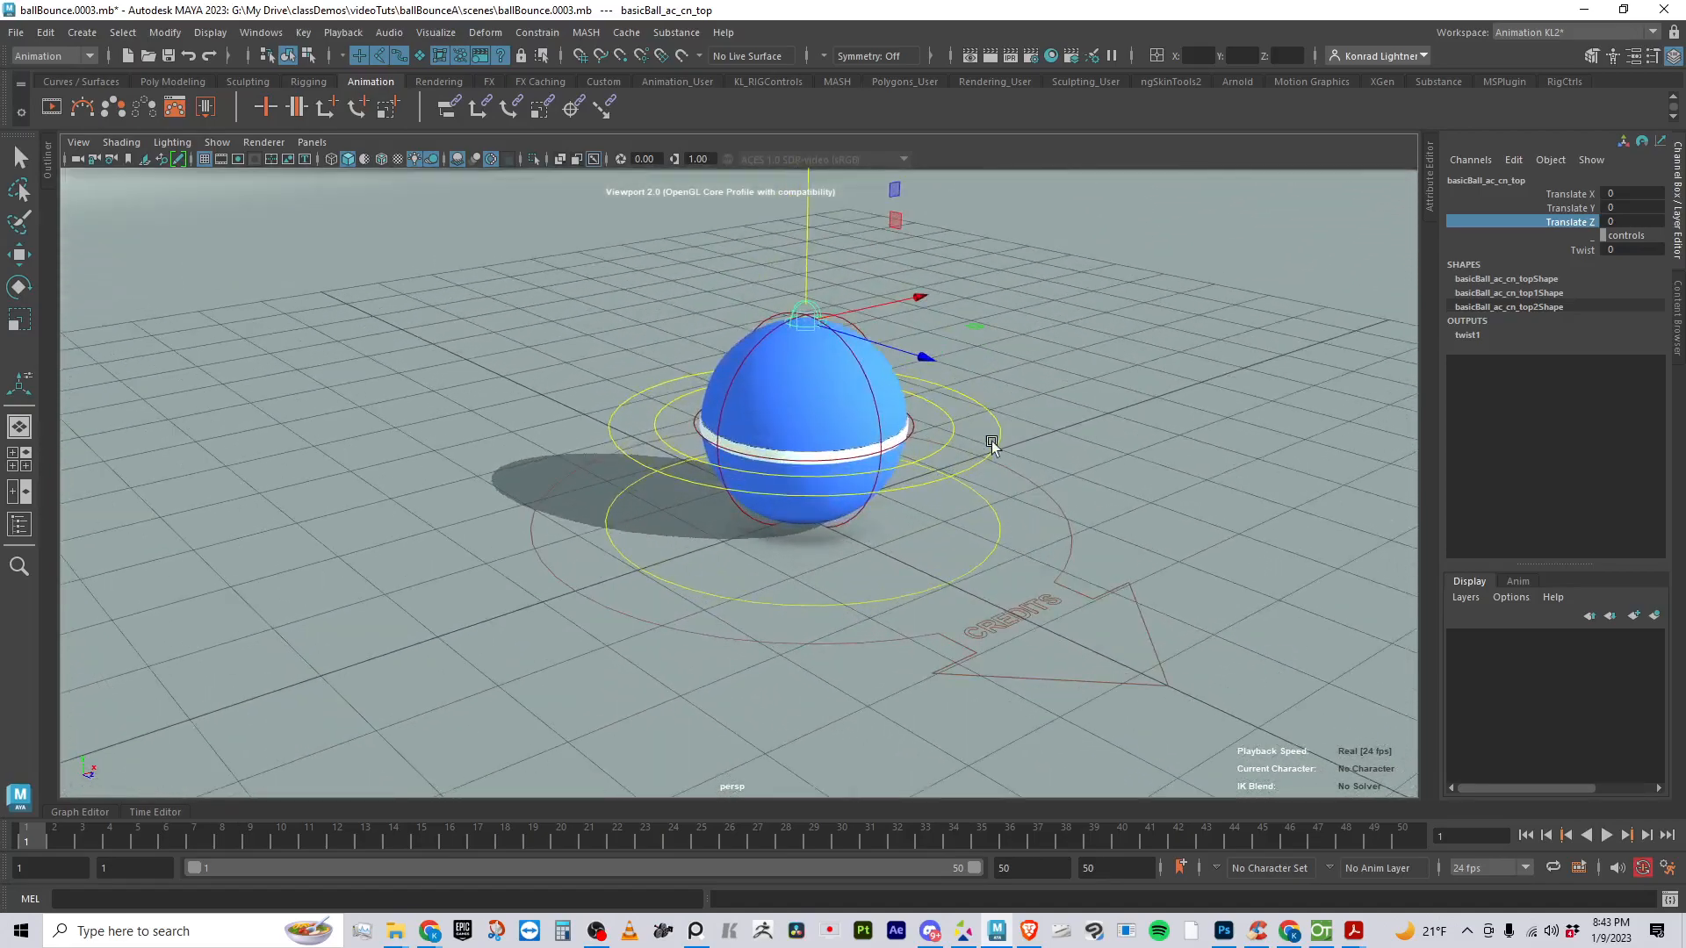
left_click(1005, 493)
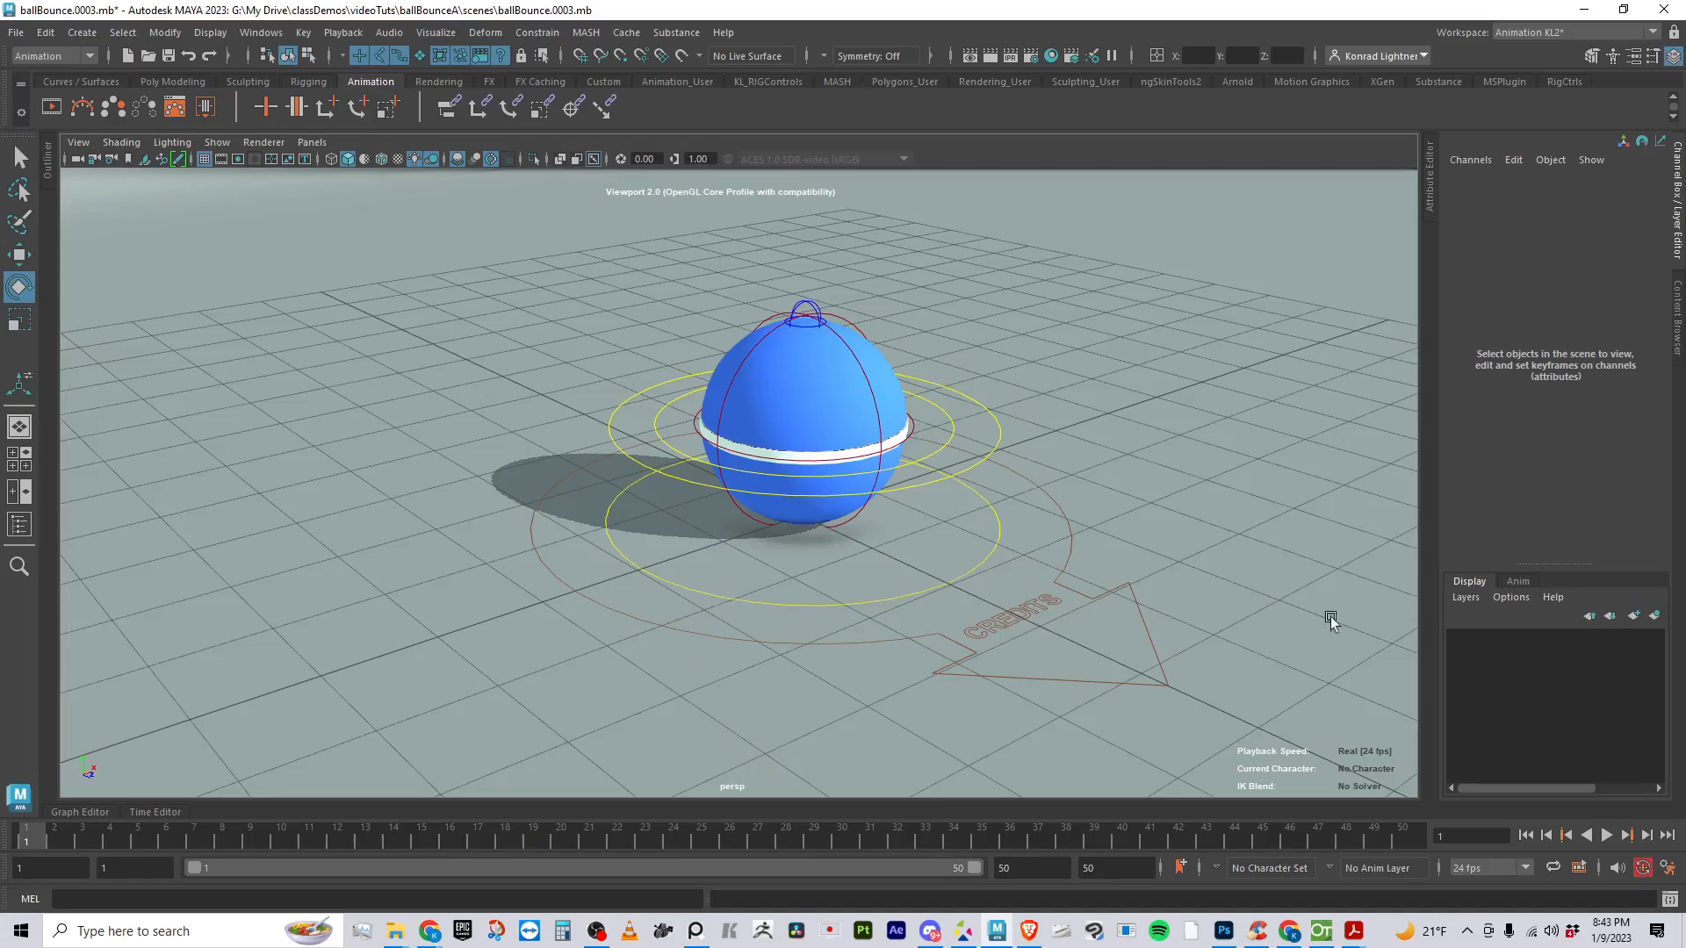
left_click(810, 308)
left_click(1599, 251)
middle_click_drag(707, 391, 878, 441)
key("ctrl+z")
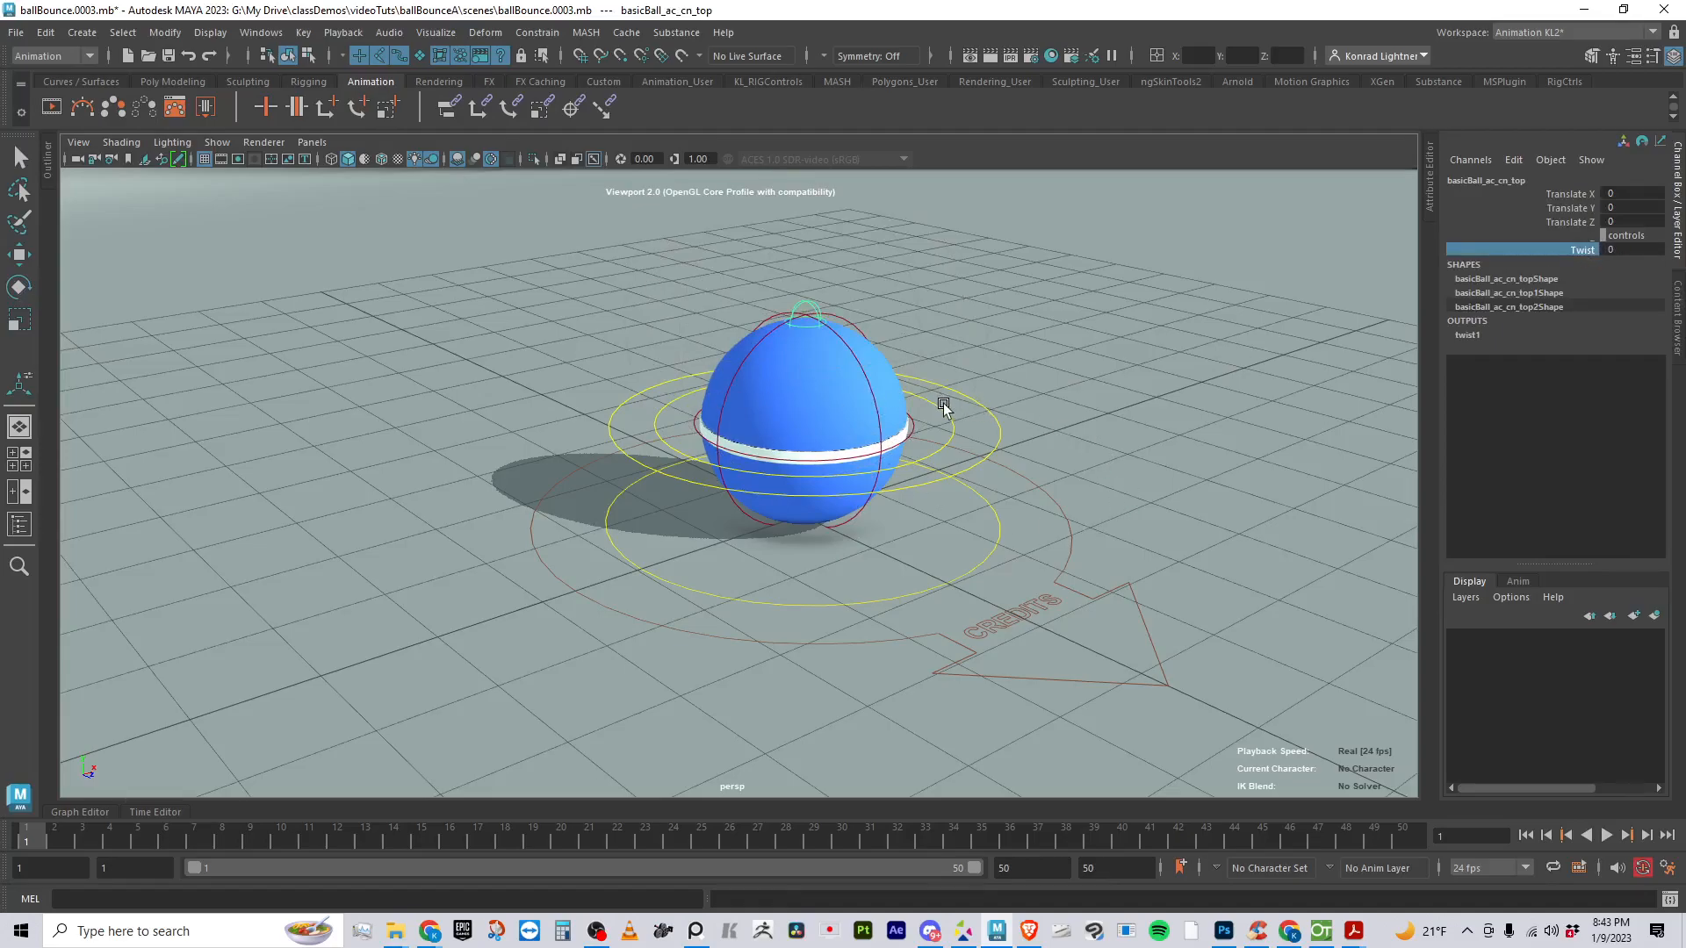
- Lift the ball off the ground by raising the rotExtB ring control to Translate Y about 1.225
left_click(943, 403)
key("w")
left_click_drag(807, 273, 804, 162)
left_click_drag(1106, 310, 1047, 422, "alt")
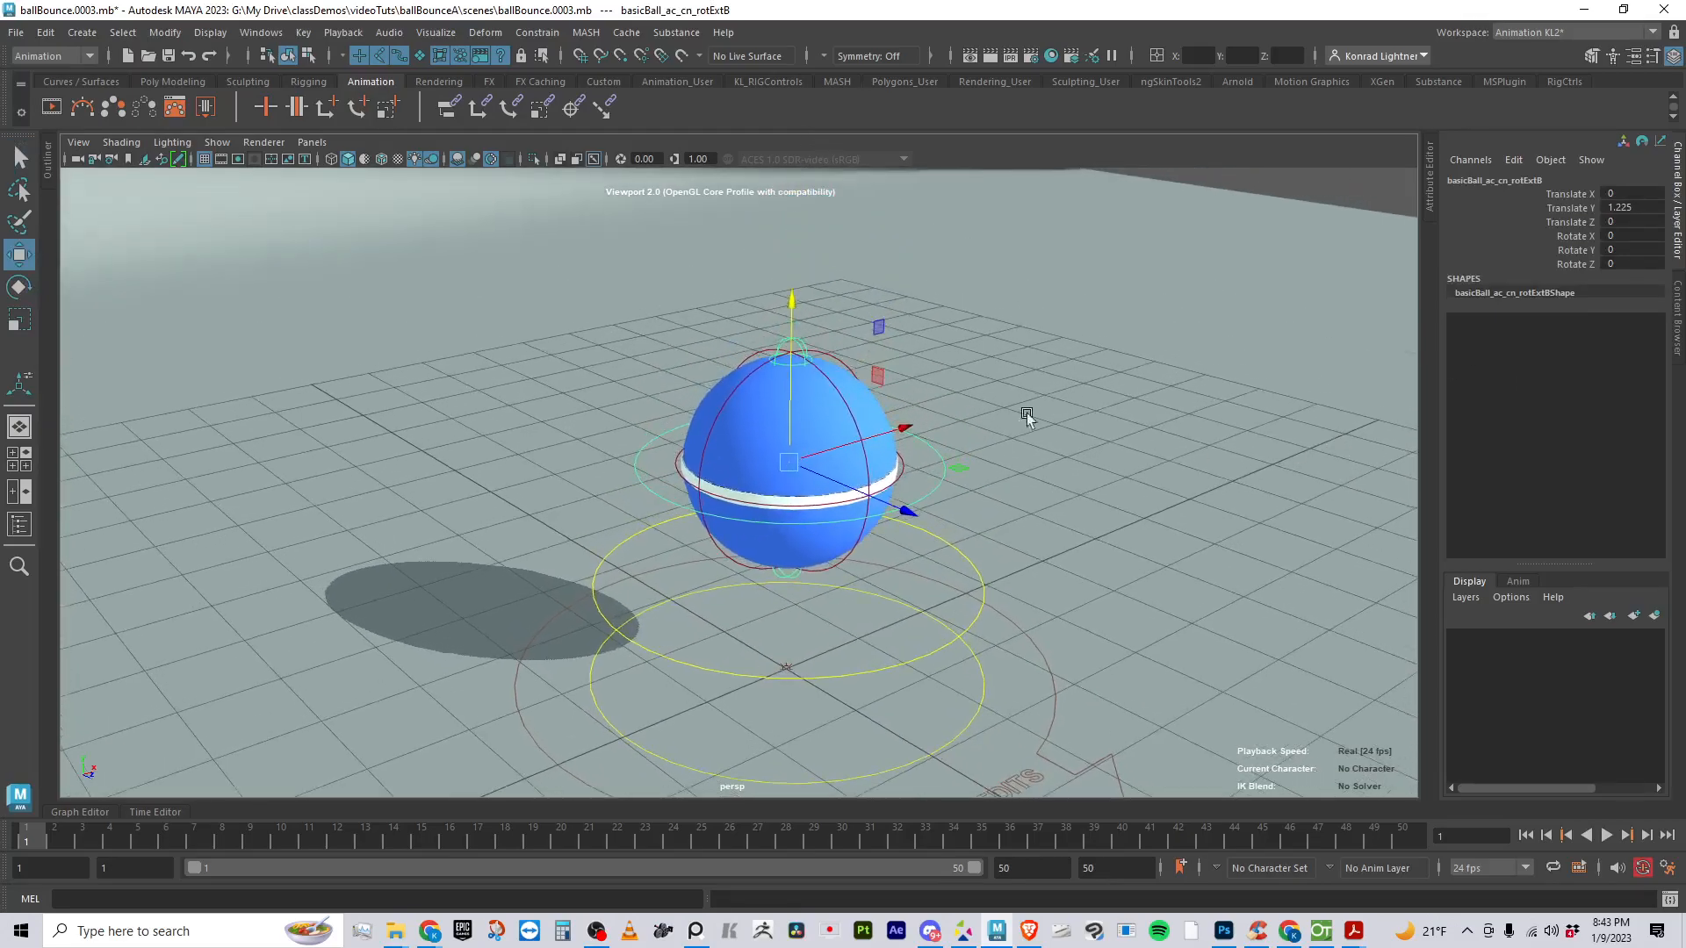
- Select the top control of the raised ball, try a Twist value on it, and undo the change
left_click(802, 342)
left_click(1580, 250)
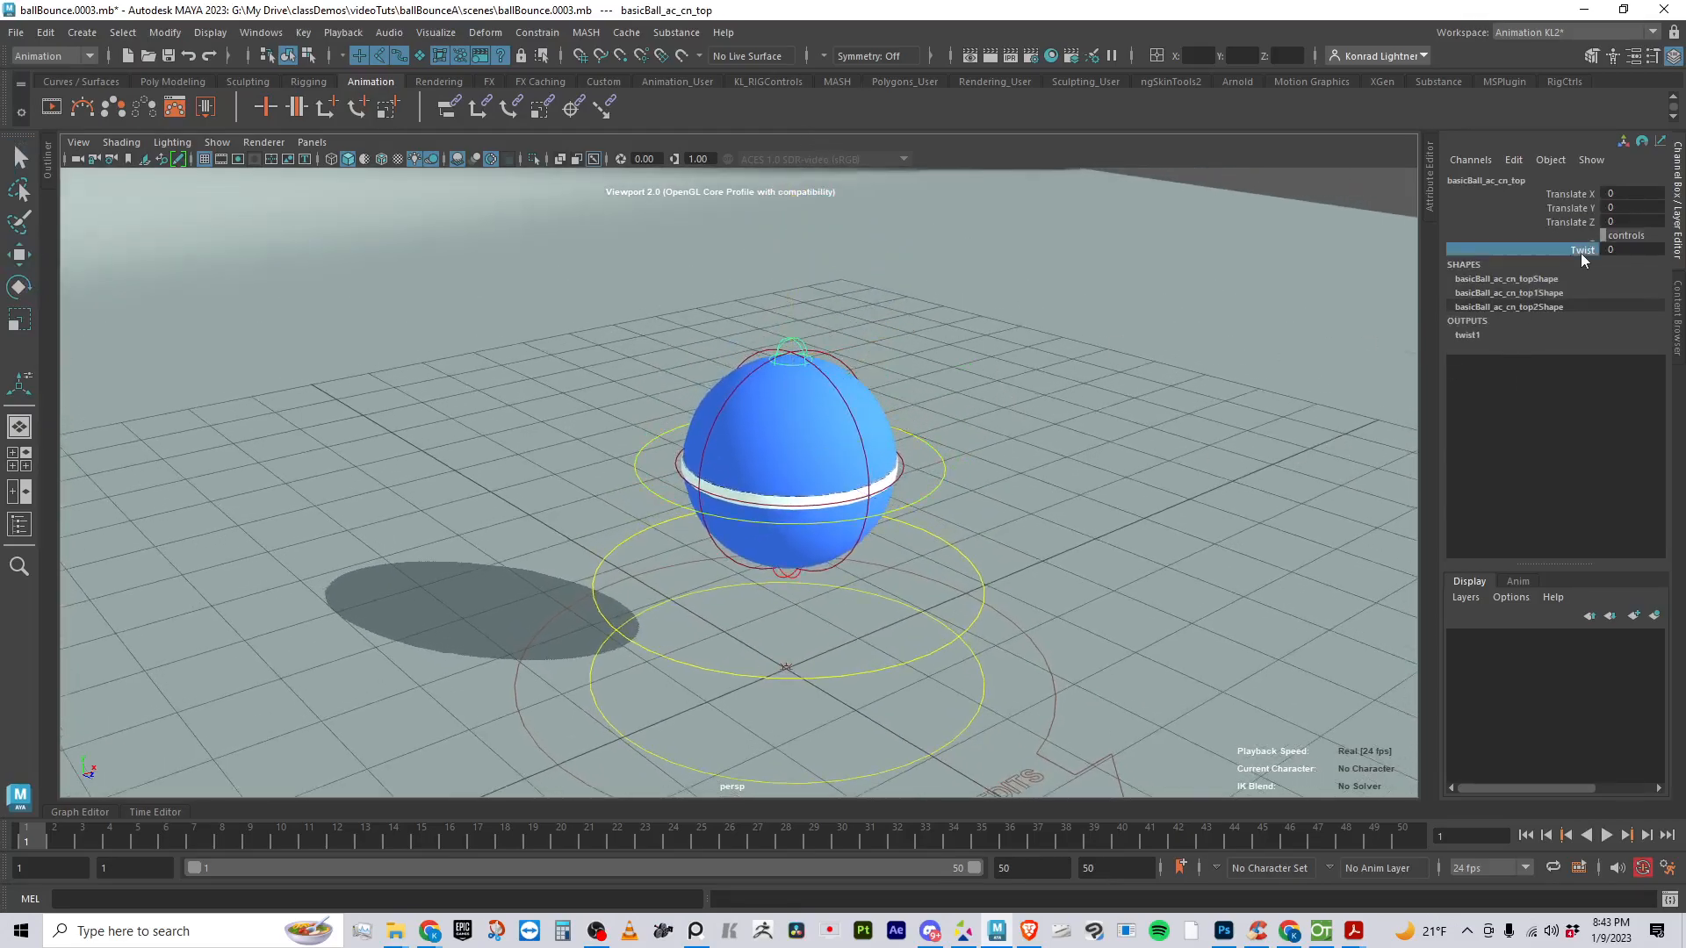
middle_click_drag(1555, 398, 1644, 406)
right_click_drag(1152, 465, 1202, 462, "alt")
key("ctrl+z")
- Twist the raised ball with its top control to a Twist of about 178.5
right_click_drag(591, 579, 661, 576, "alt")
middle_click_drag(660, 576, 868, 547)
right_click_drag(868, 546, 645, 542, "alt")
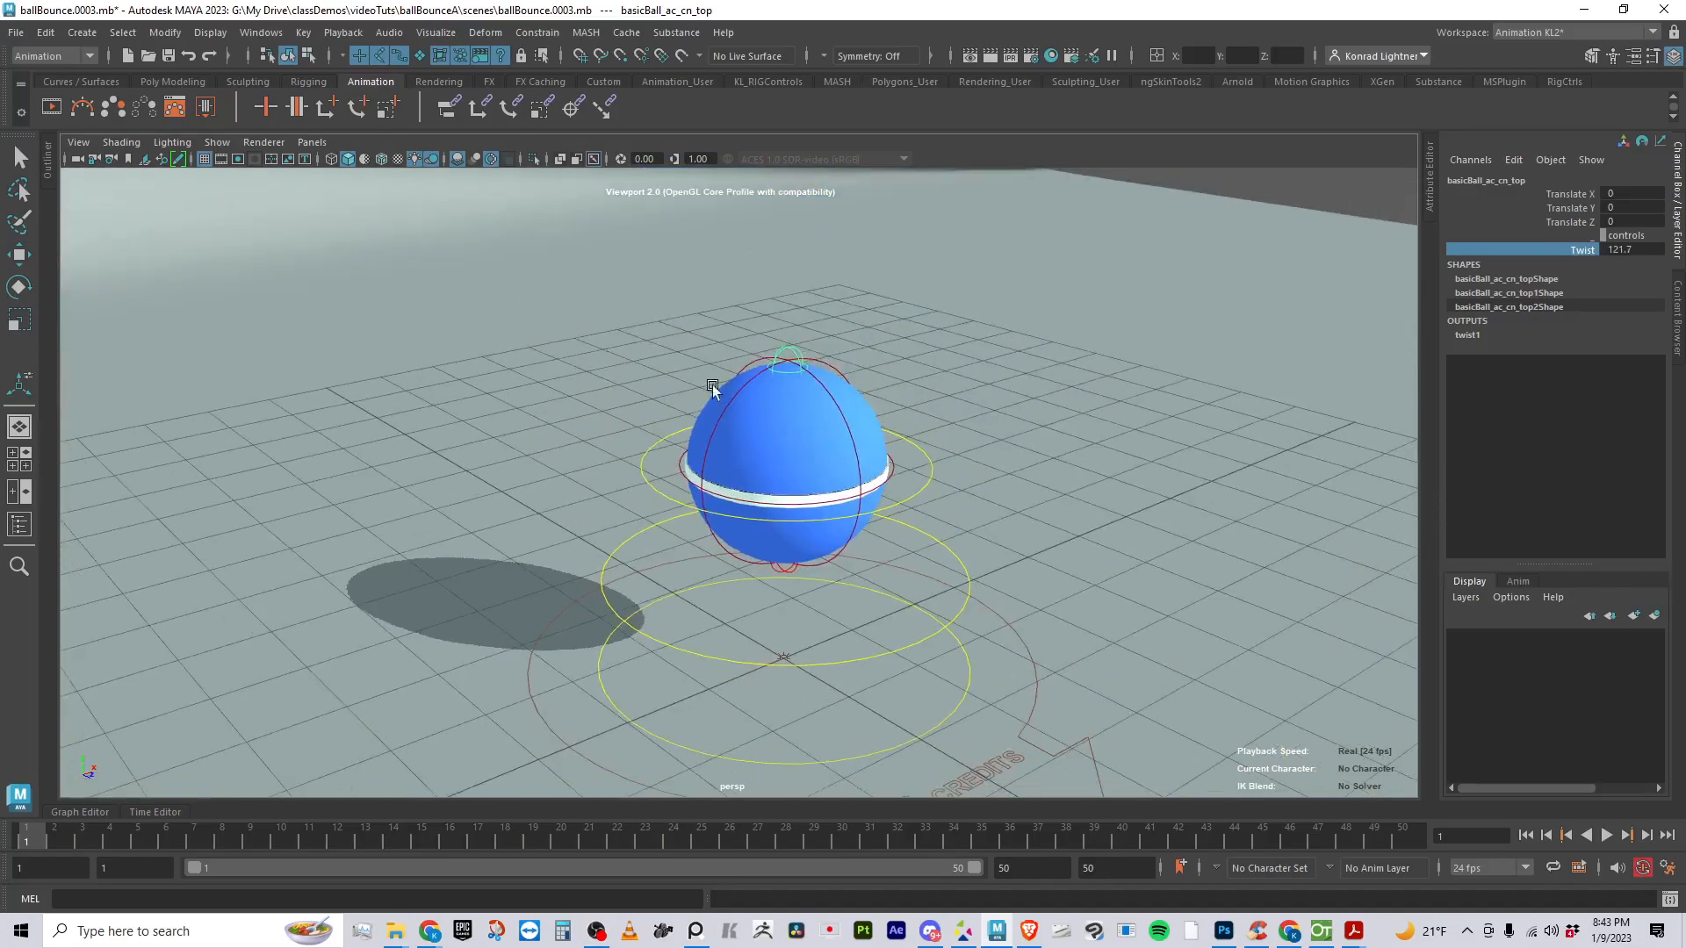
right_click_drag(712, 381, 658, 425, "alt")
middle_click_drag(659, 426, 842, 433)
right_click_drag(615, 412, 651, 351, "alt")
- Stretch the ball by moving the top control up to Translate Y about 0.864 and the bottom control down to Translate Y about 0.373
key("w")
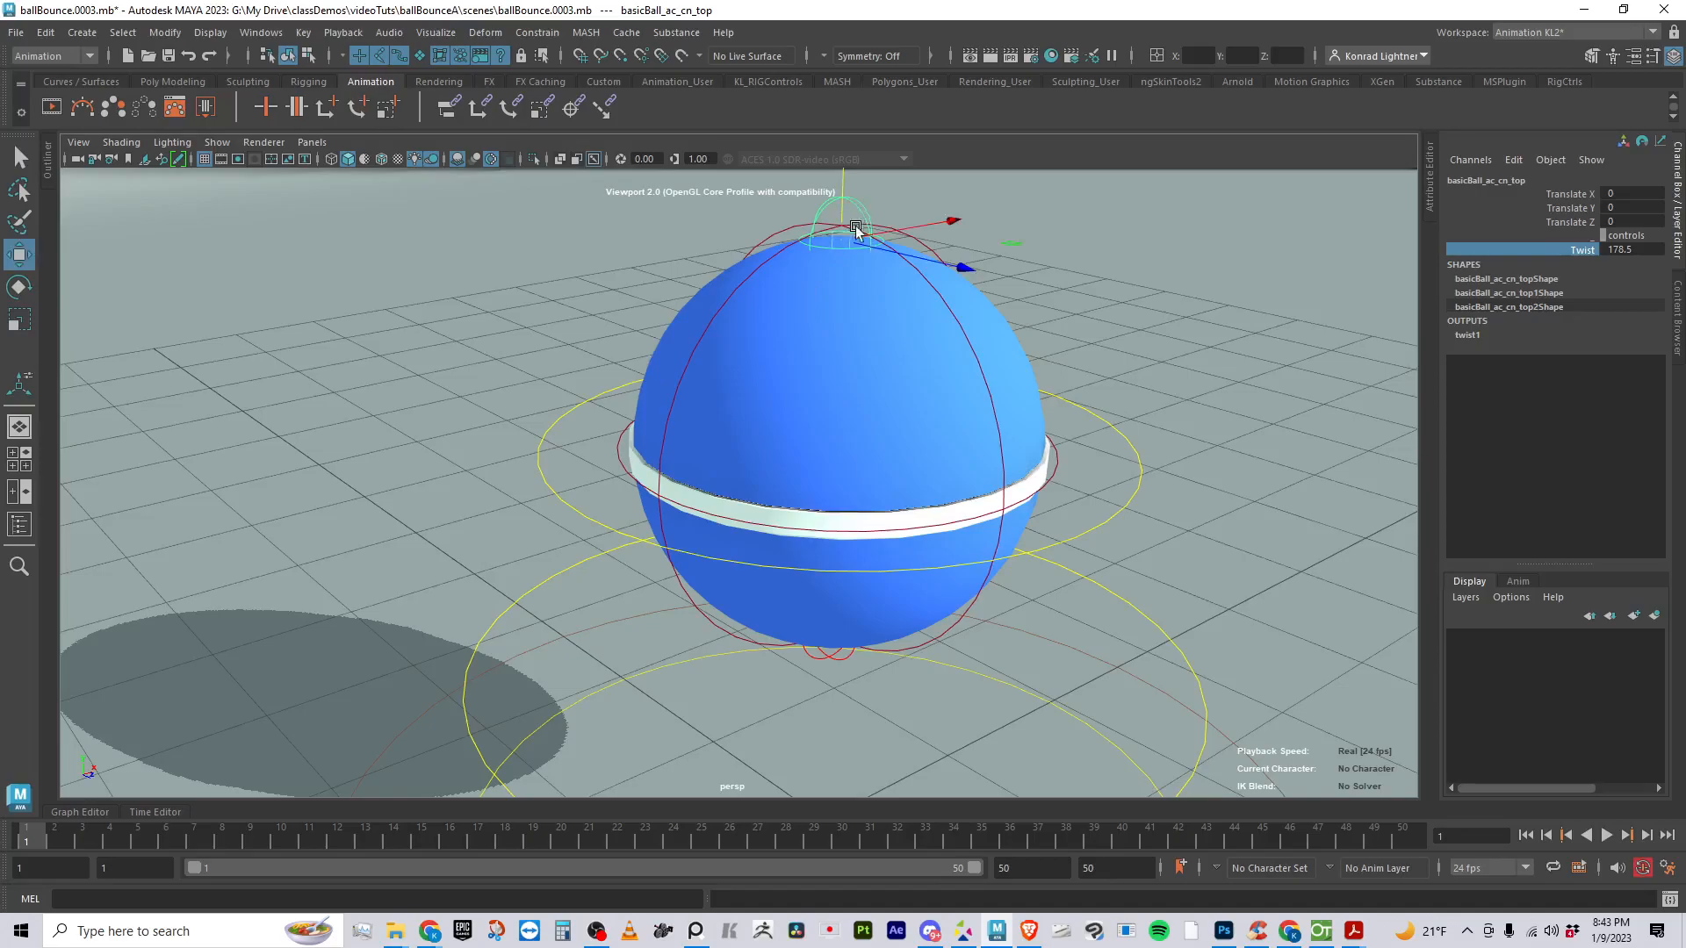
left_click_drag(847, 195, 870, 26)
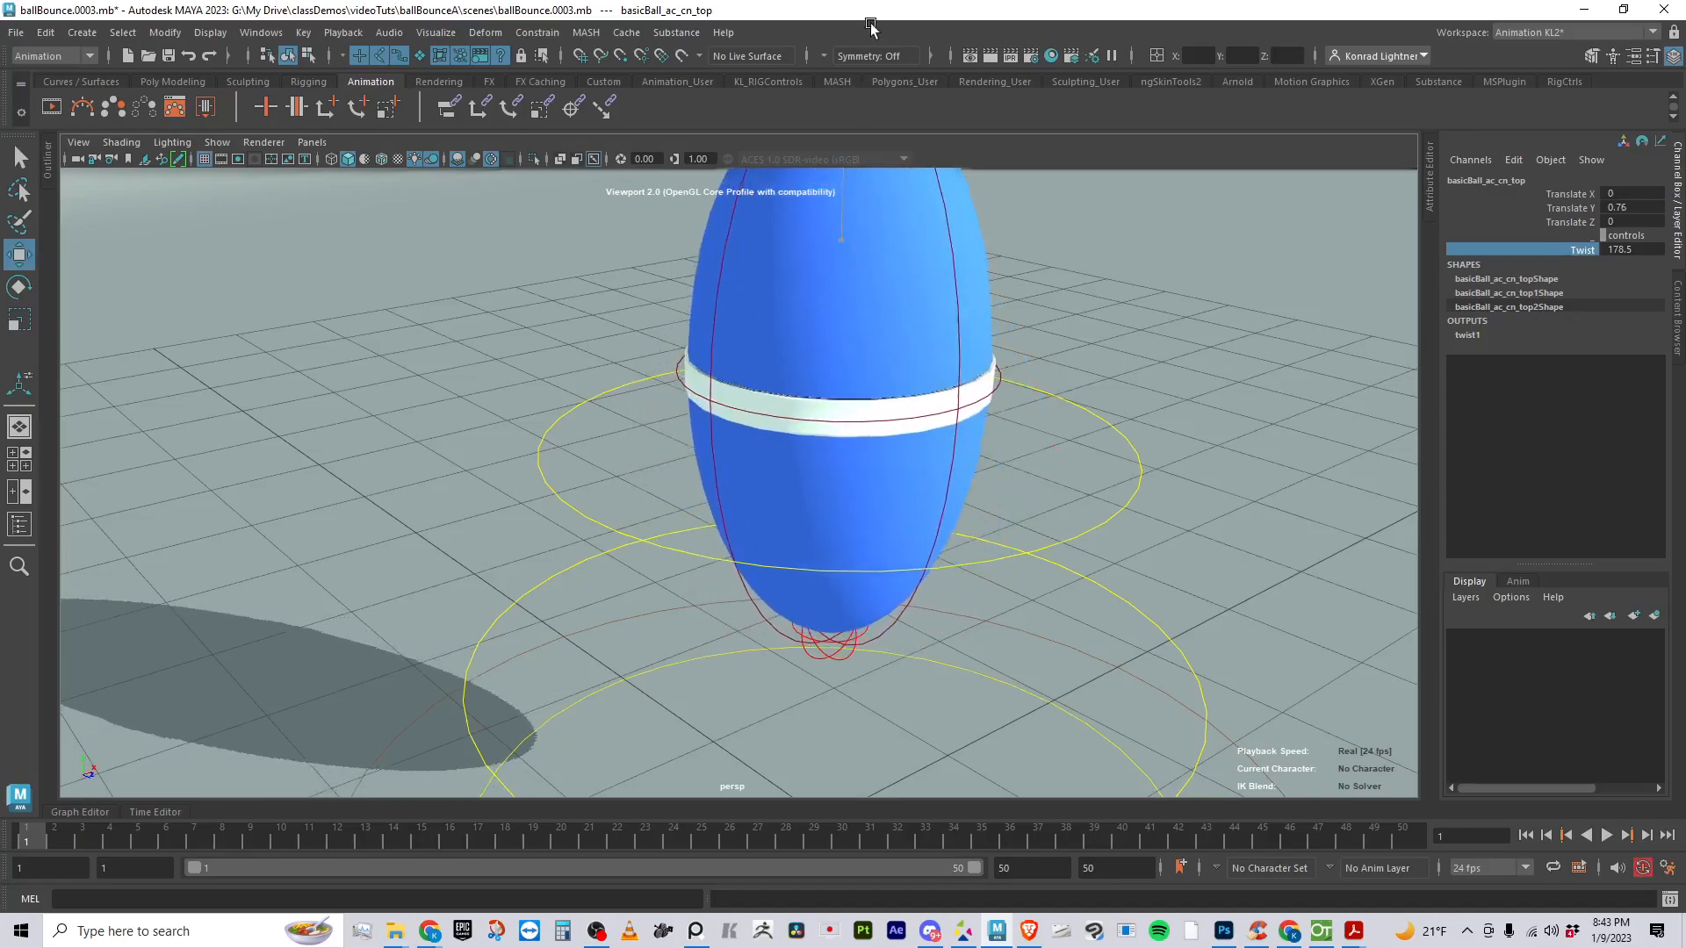
left_click(835, 647)
left_click(840, 651)
left_click_drag(824, 693, 817, 759)
- Twist the ball with its bottom control to a Twist of about -327
left_click(1581, 251)
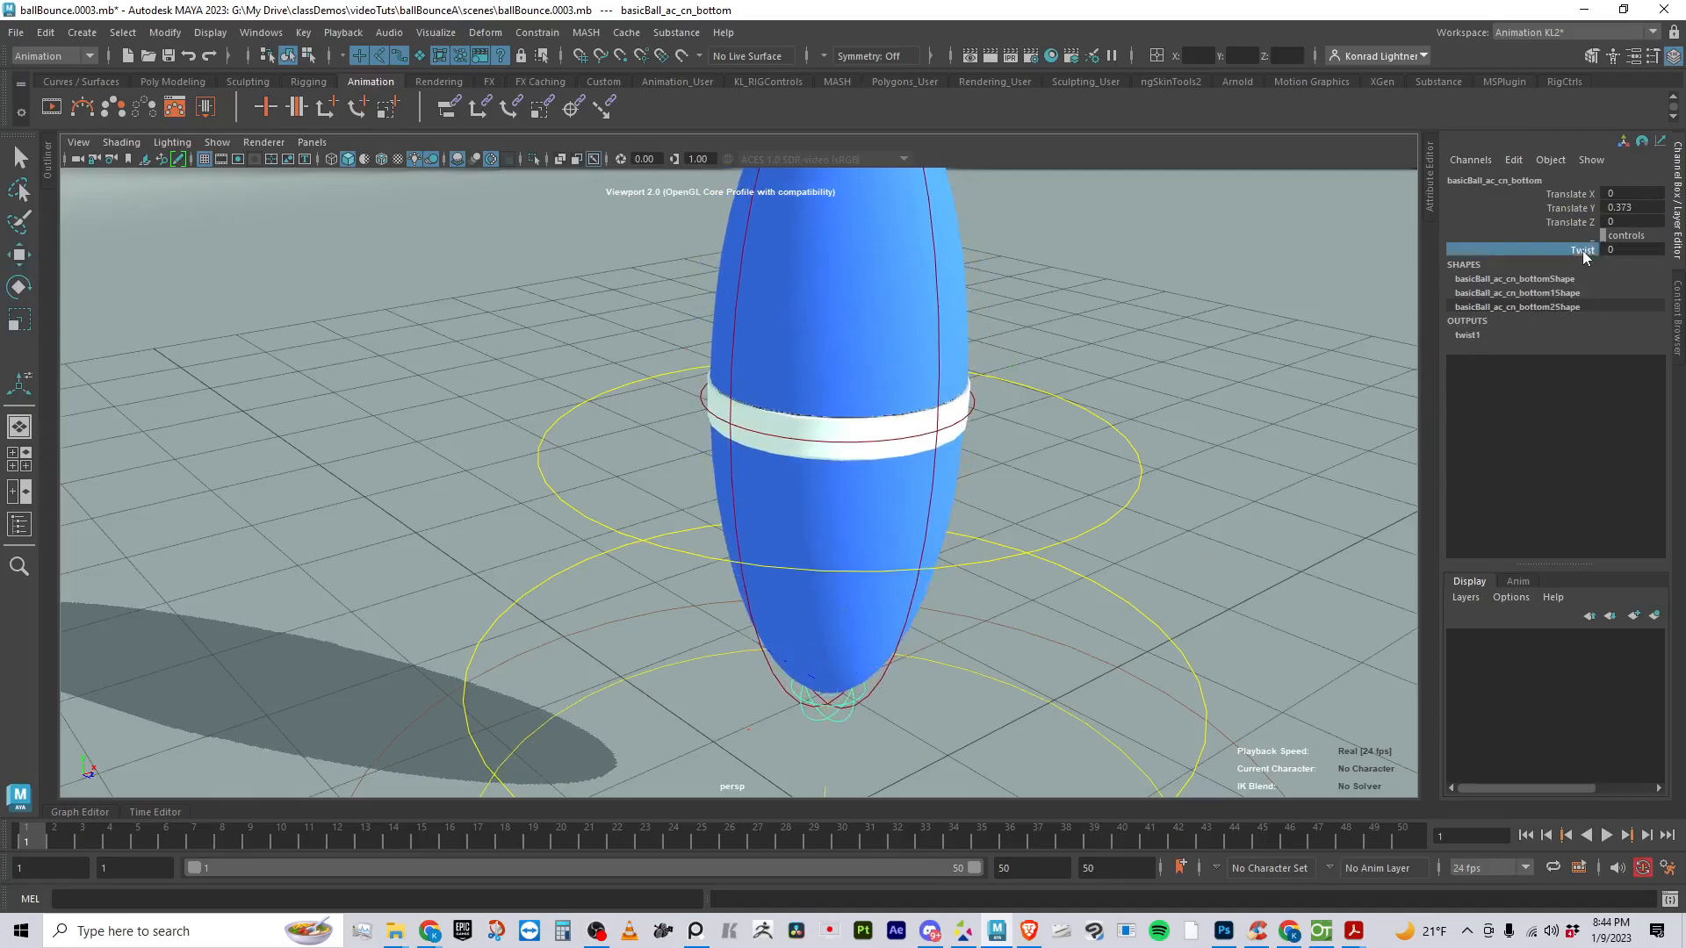
middle_click_drag(1067, 449, 94, 476)
middle_click_drag(1026, 600, 7, 602)
scroll(938, 507, "down", 5)
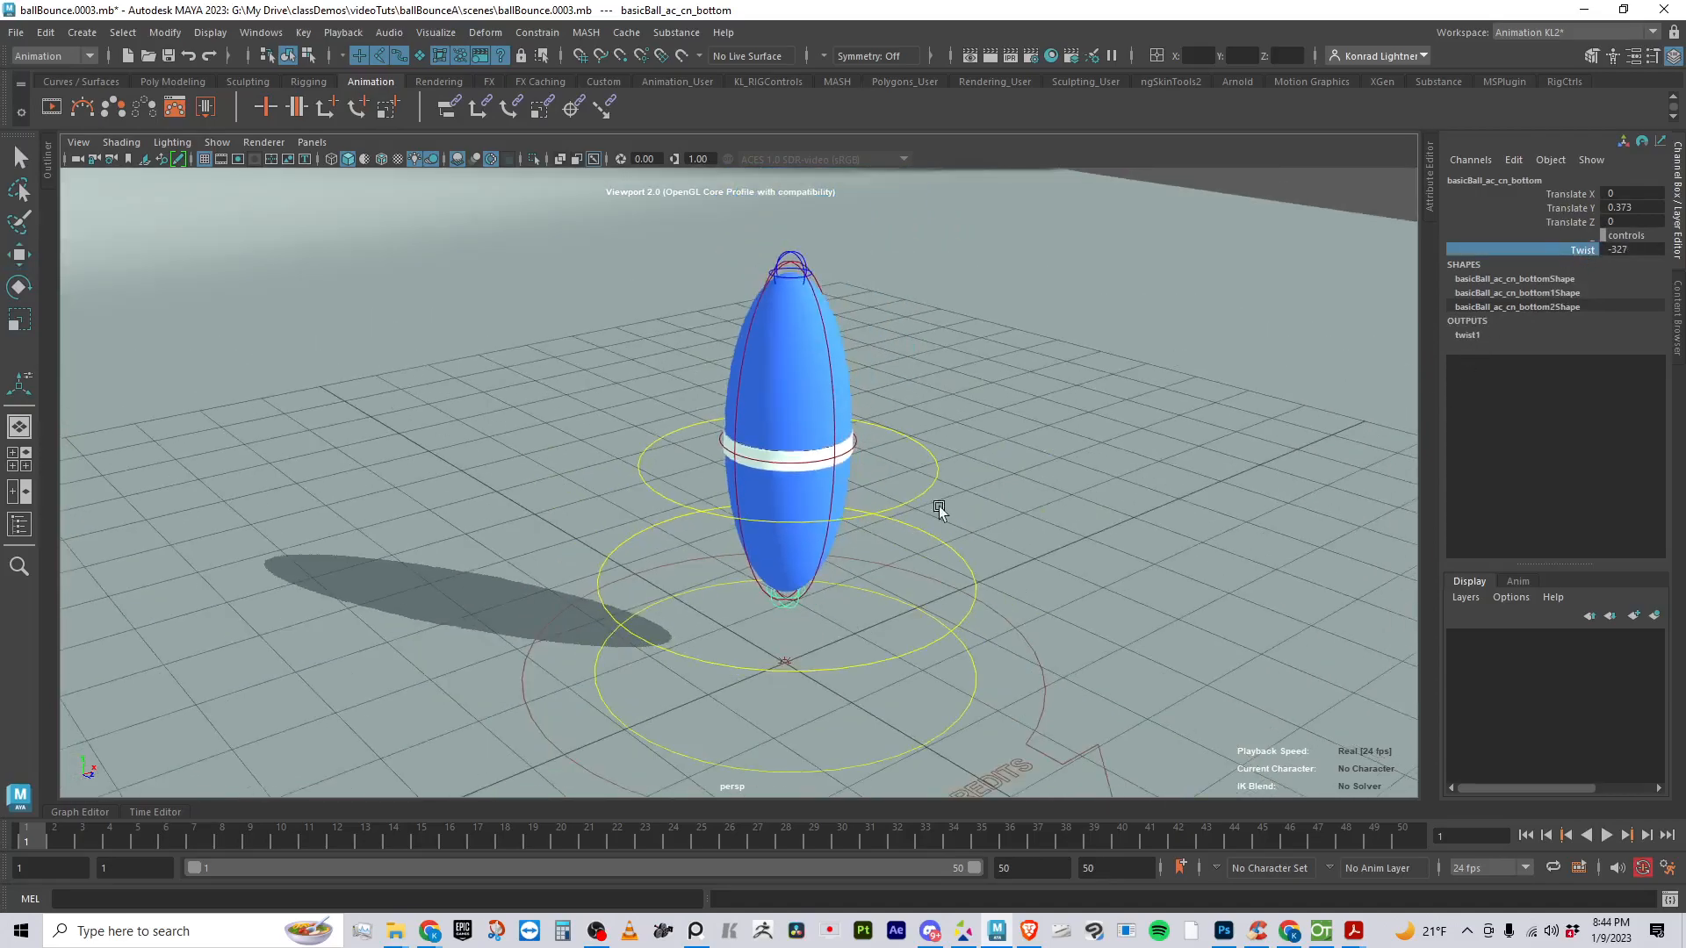
- Select the top control of the stretched ball and adjust its Twist to about 268.4
middle_click_drag(845, 298, 831, 360, "alt")
left_click(778, 321)
key("w")
middle_click_drag(1040, 458, 998, 471)
key("ctrl+z")
left_click(1585, 250)
middle_click_drag(1240, 308, 1320, 407)
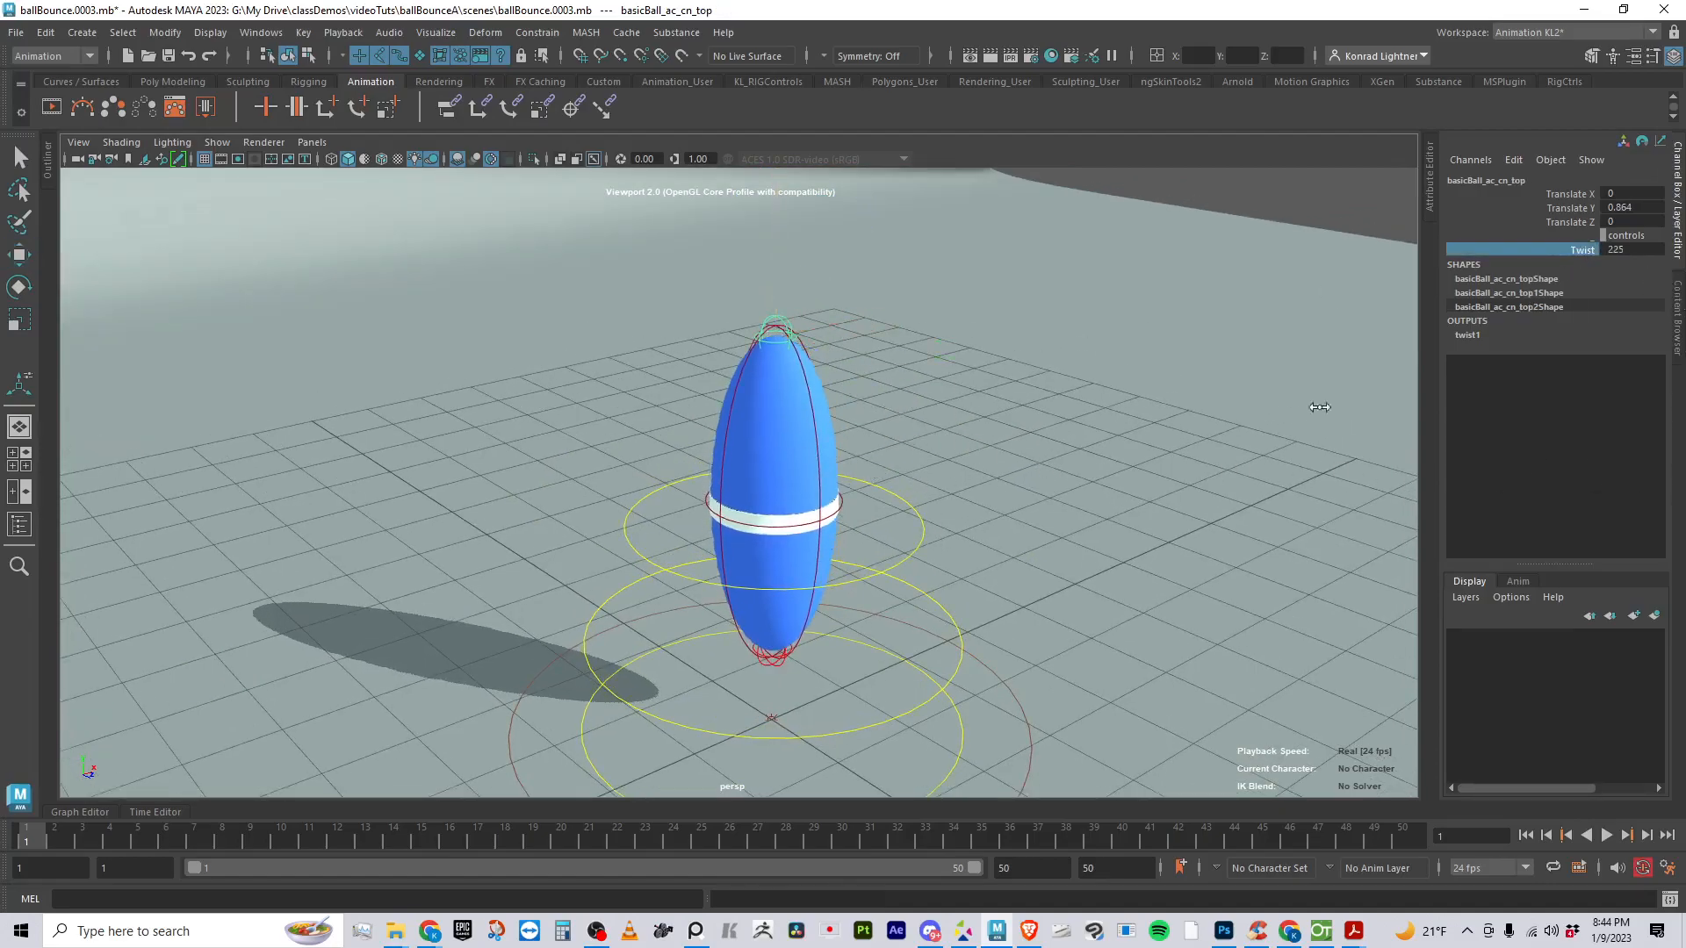
- Reset the top control's Twist to 0 and try selecting the whole rig at once before clearing the selection
left_click(1633, 250)
type("0")
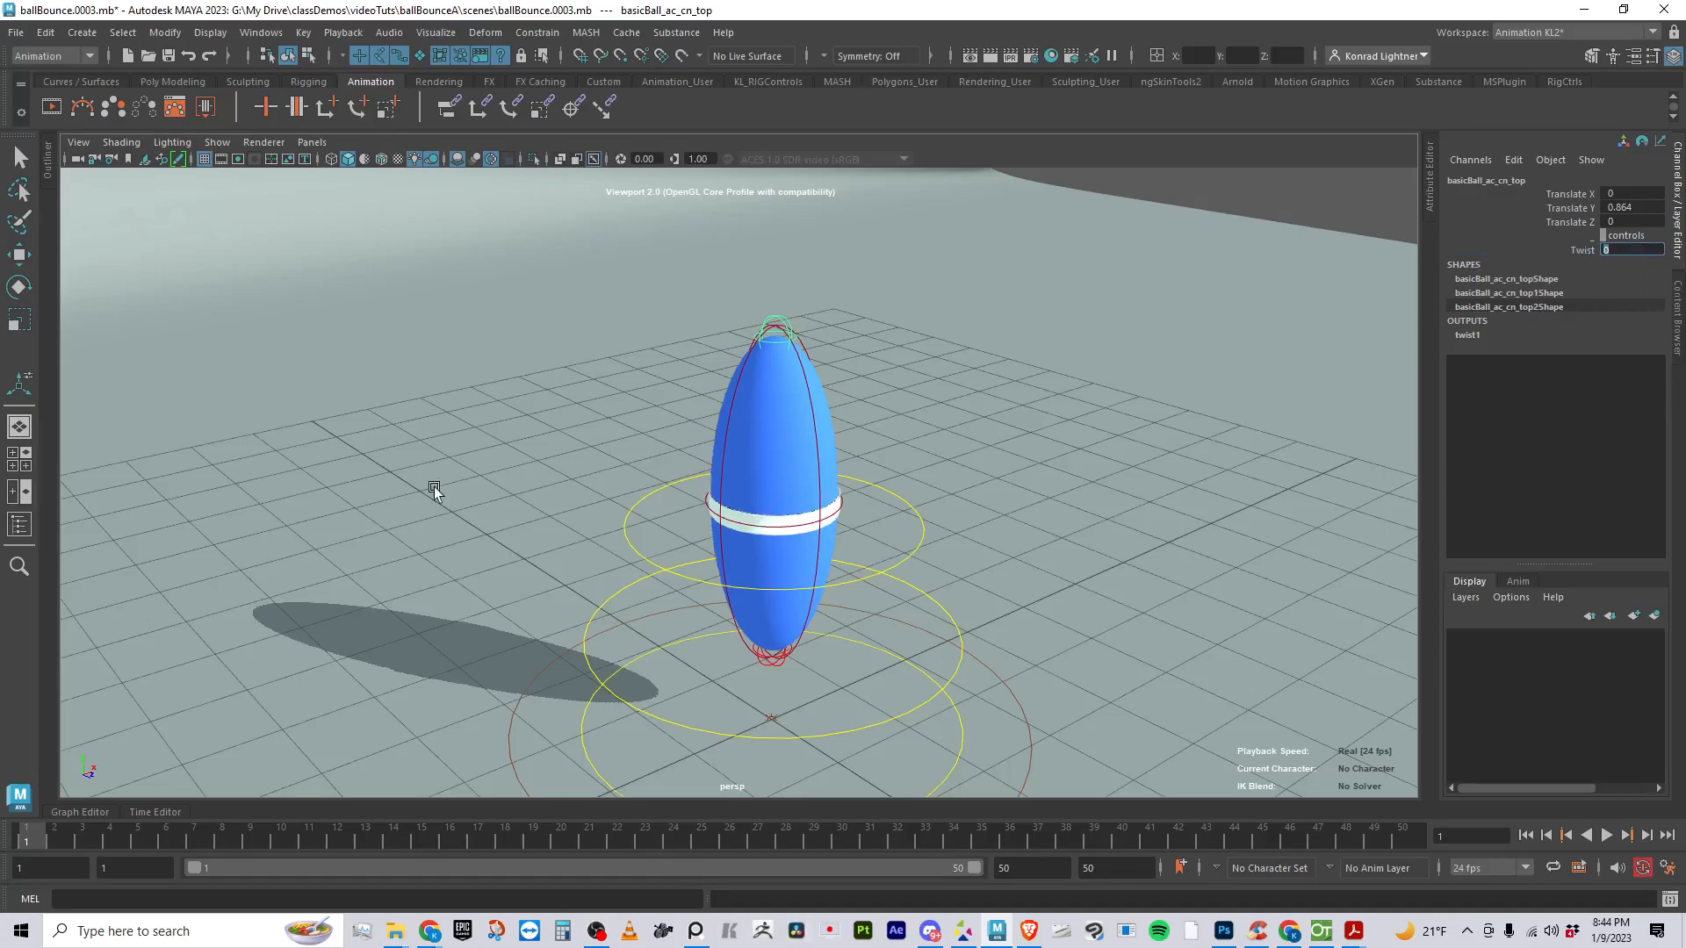
scroll(739, 354, "down", 2)
left_click_drag(278, 279, 1215, 632)
key("w")
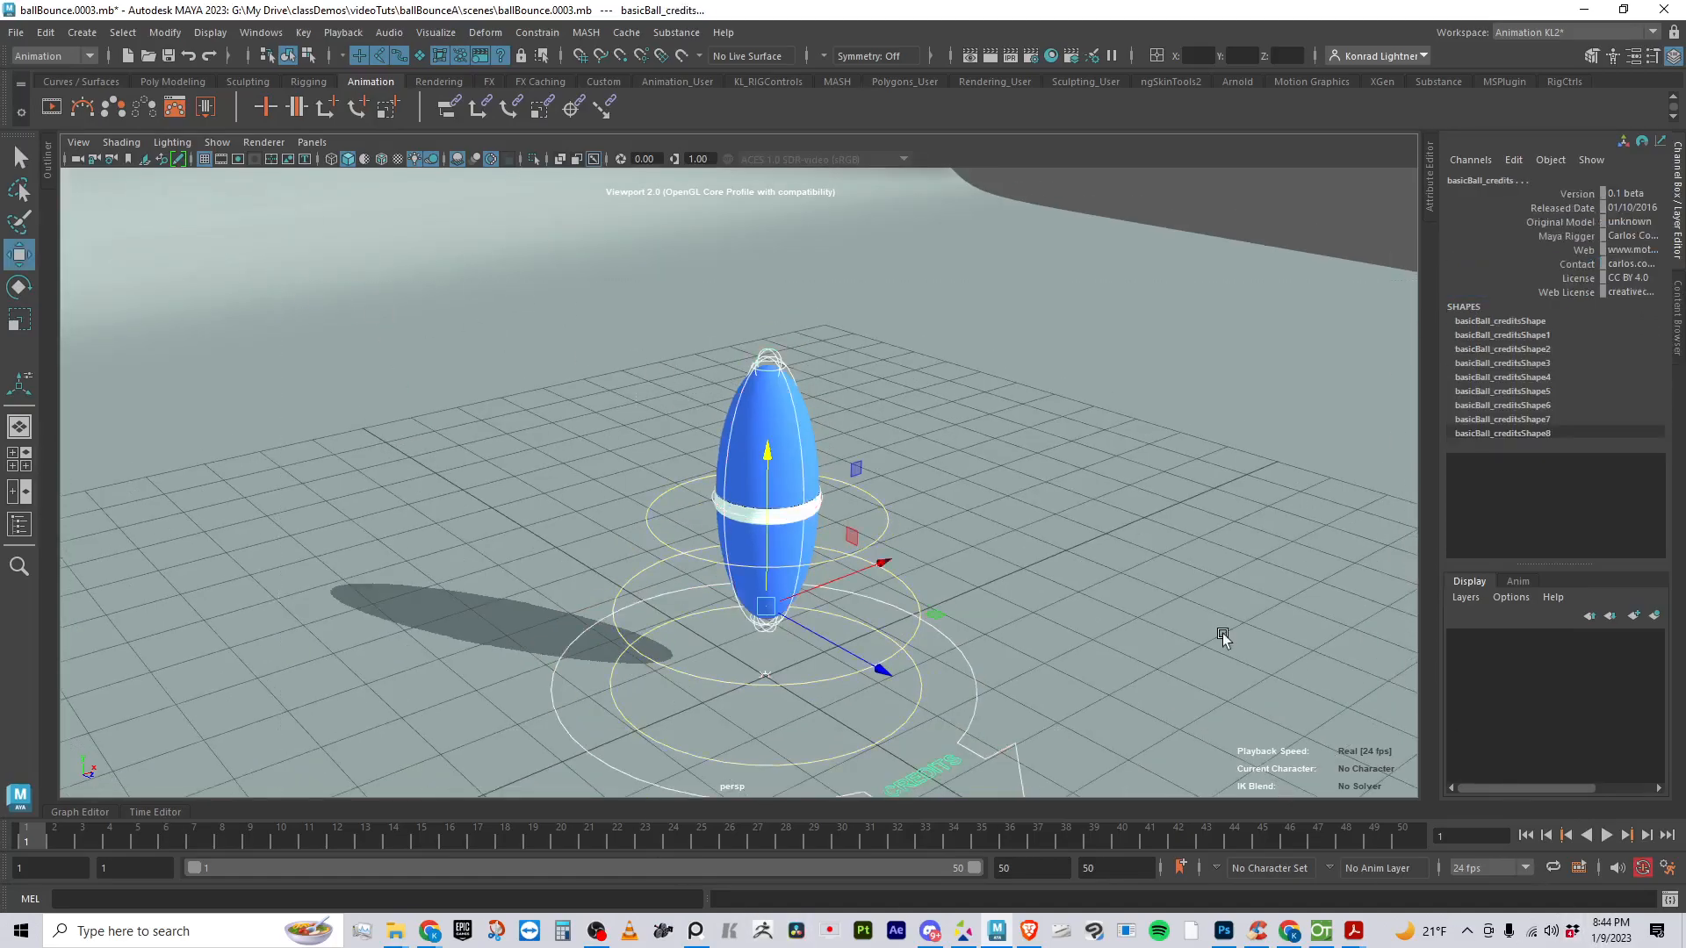
left_click(692, 305)
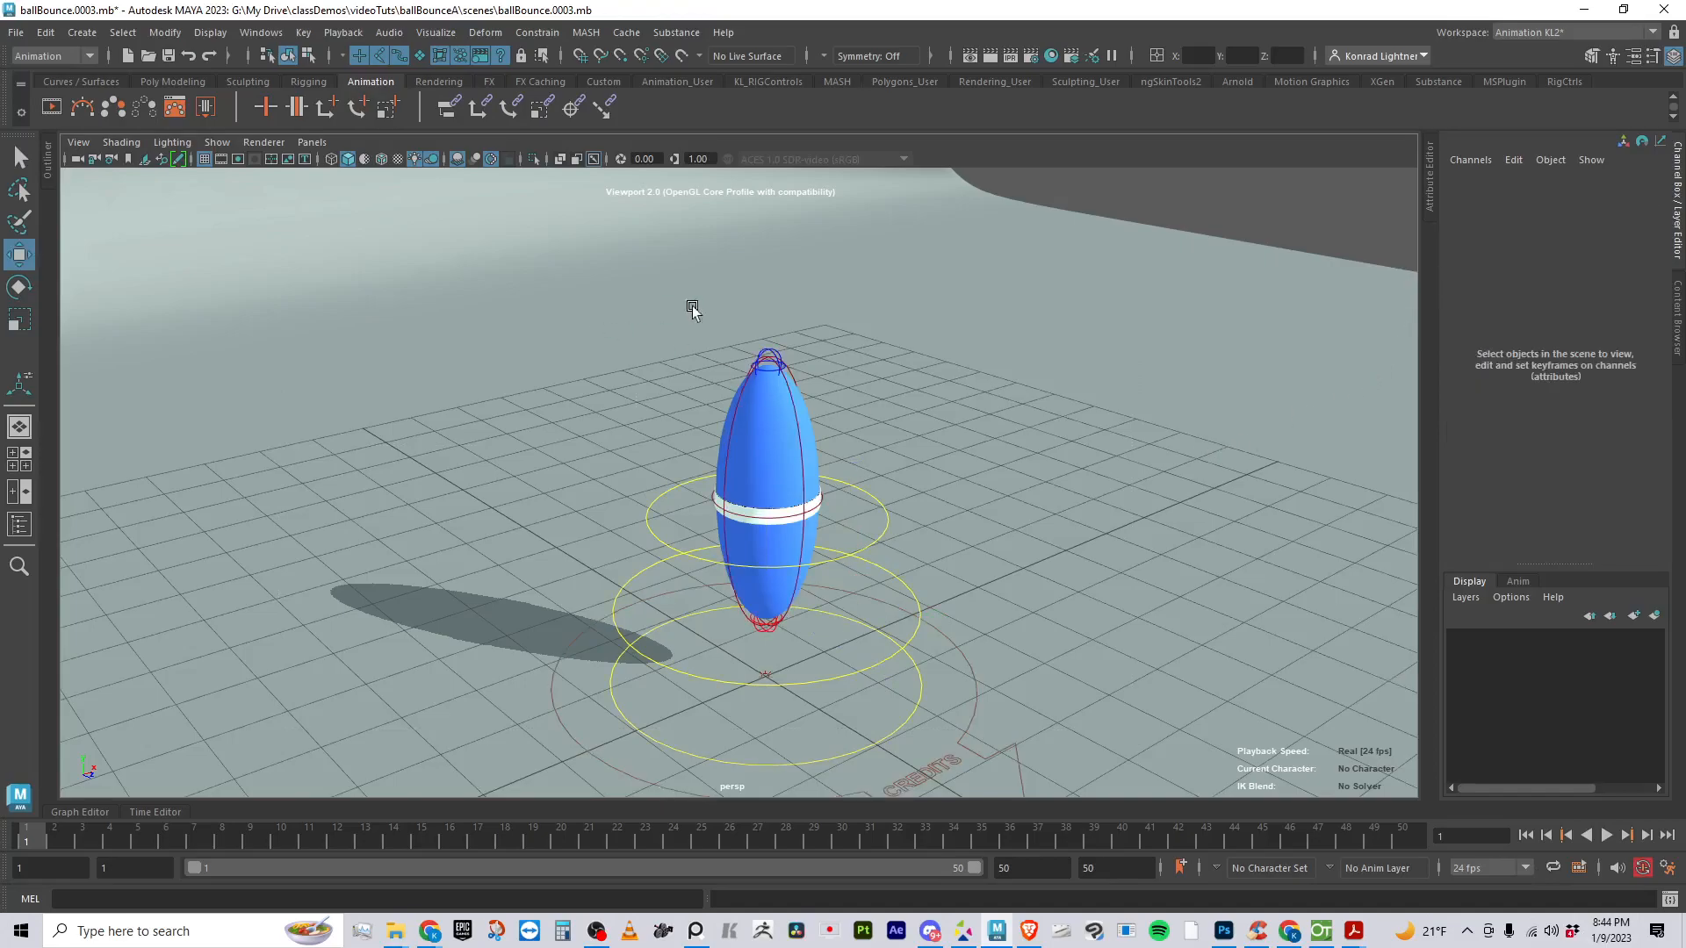
- Reset the top control's Translate Y to 0
left_click(760, 350)
double_click(1644, 207)
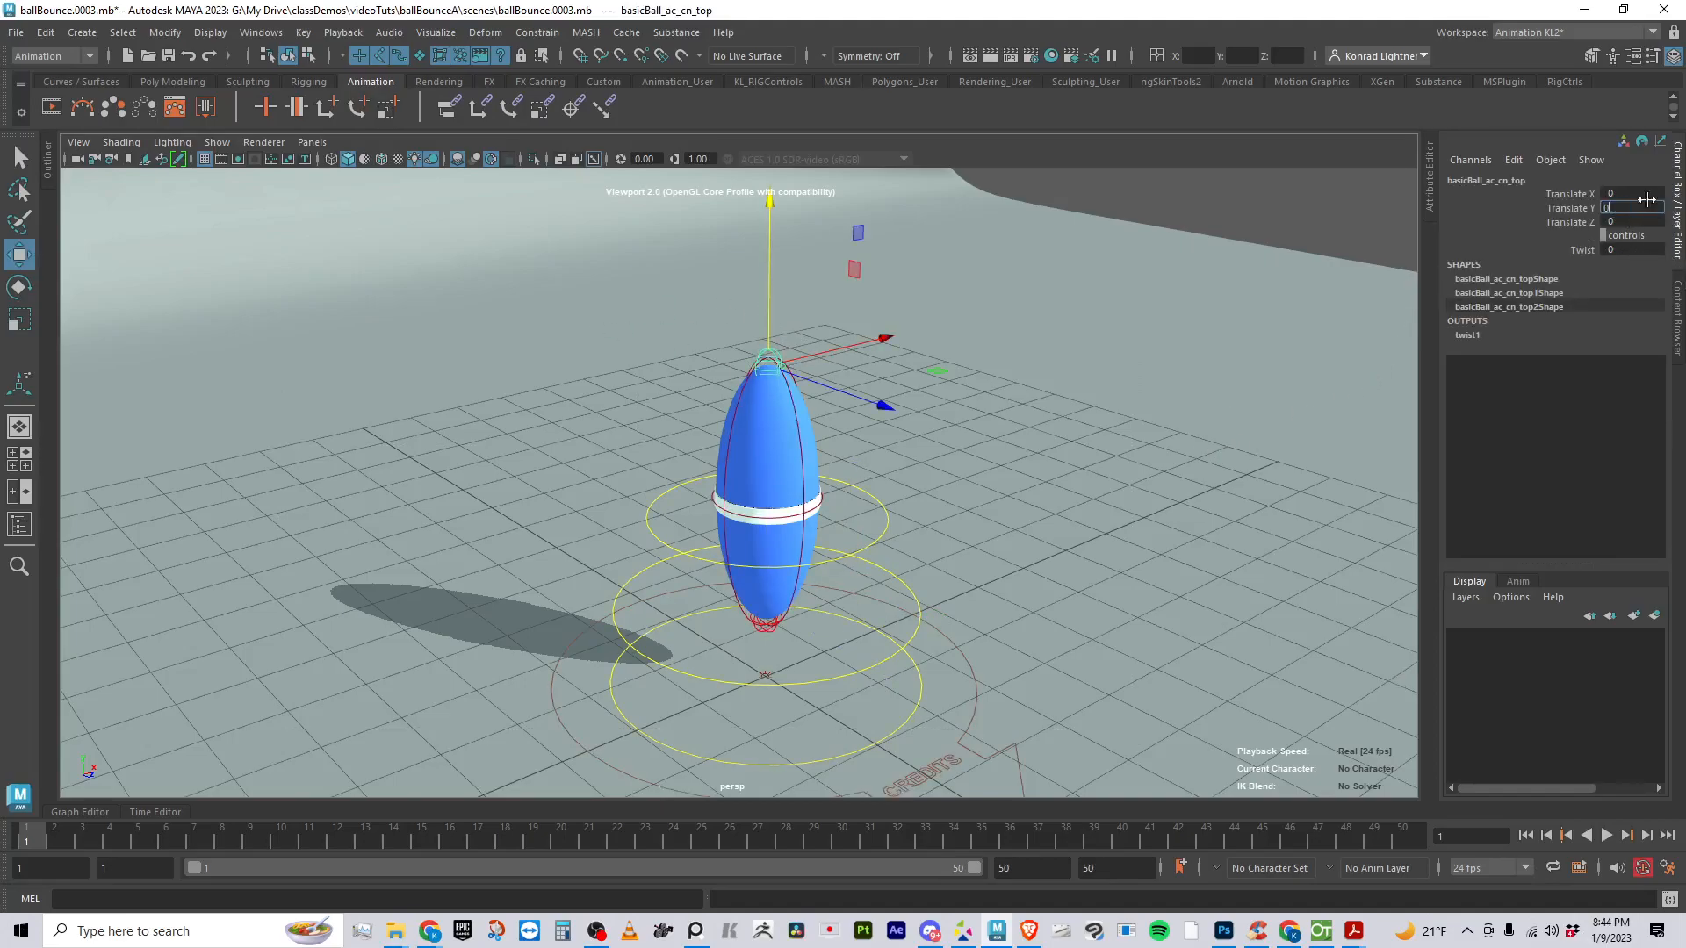
type("0")
key("Return")
- Bring the ball back to the ground by resetting the rotExtB ring control's Translate Y to 0, and clear the selection
left_click(885, 525)
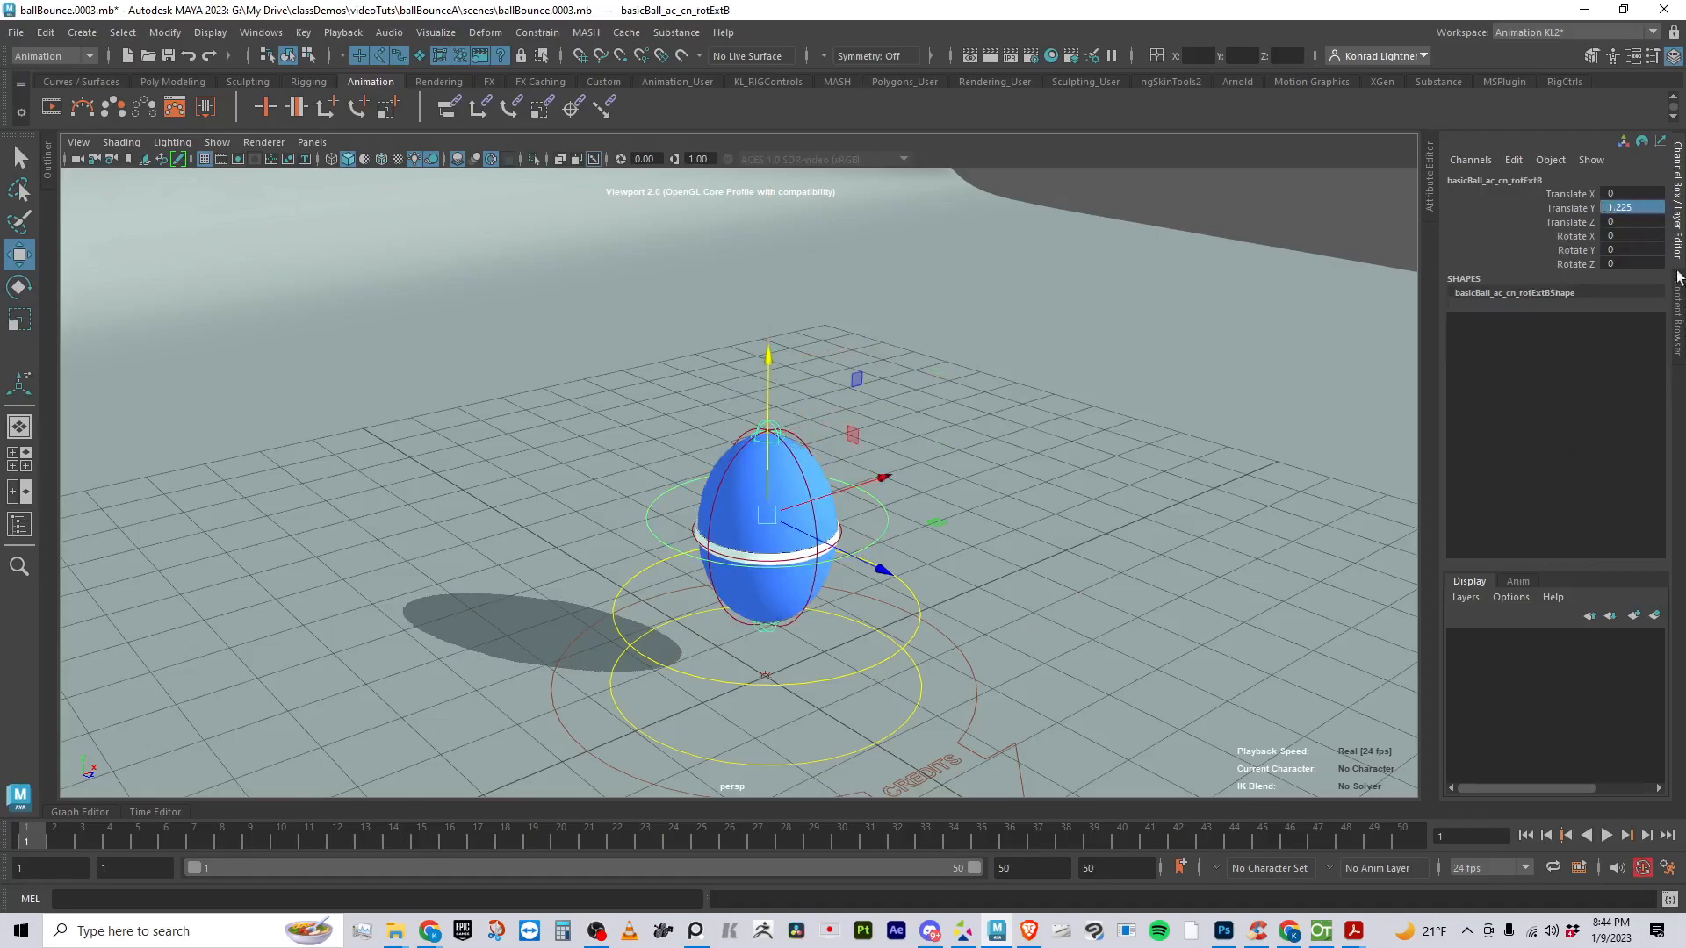
type("0")
key("Return")
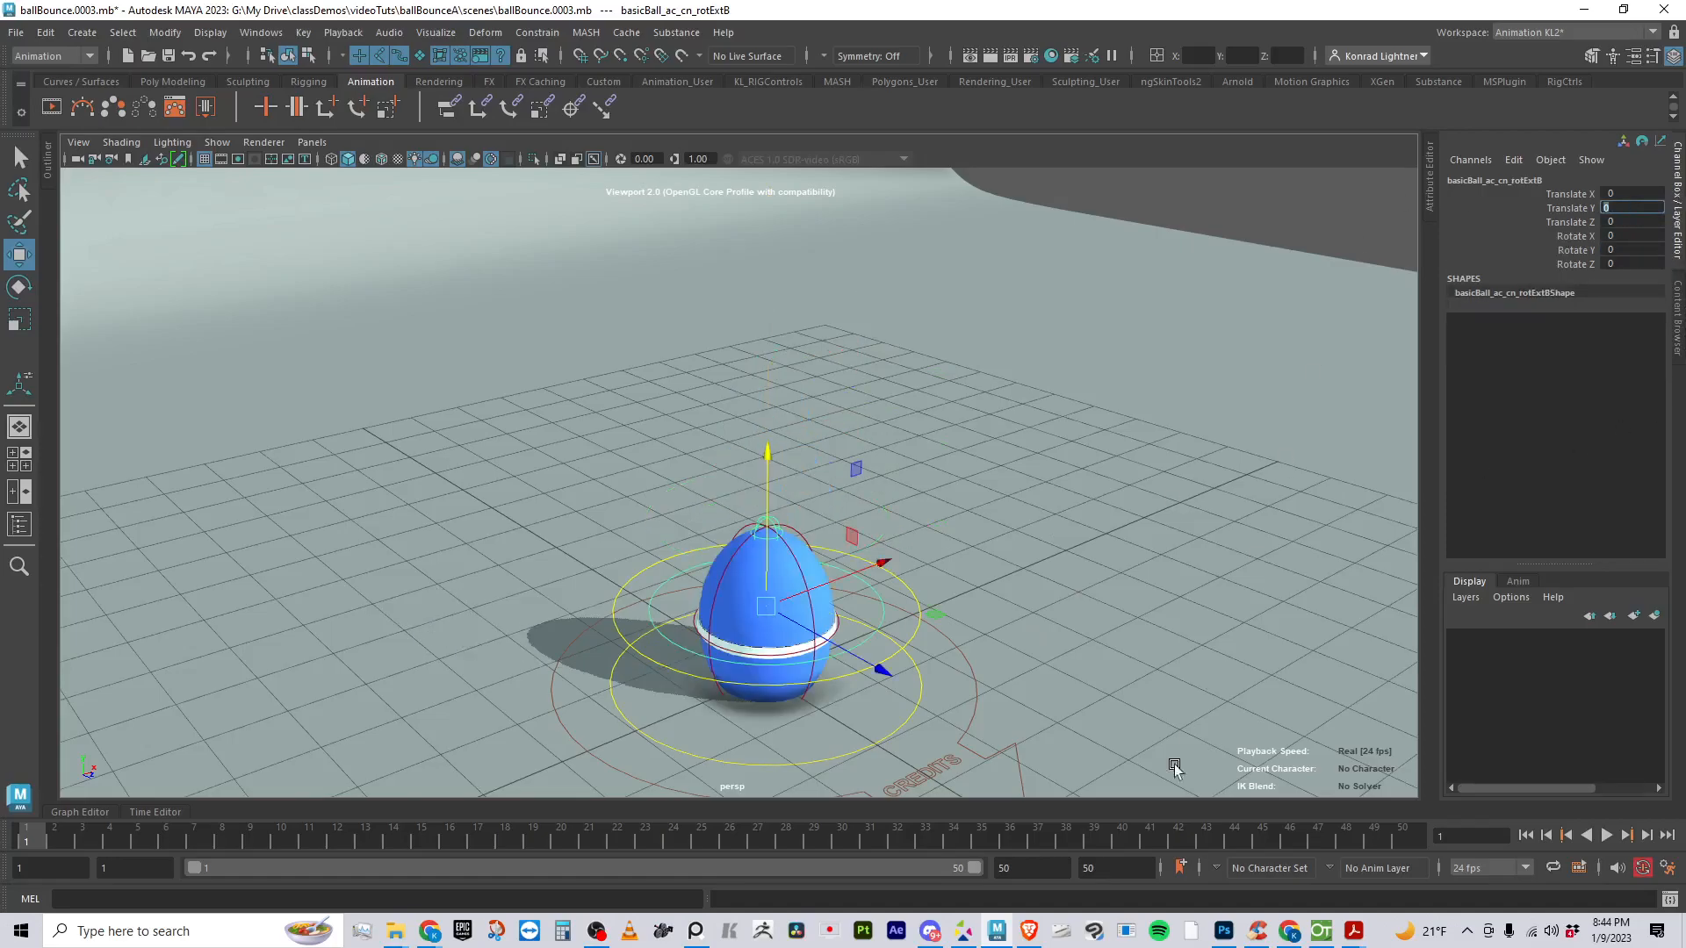
left_click(915, 597)
left_click(946, 457)
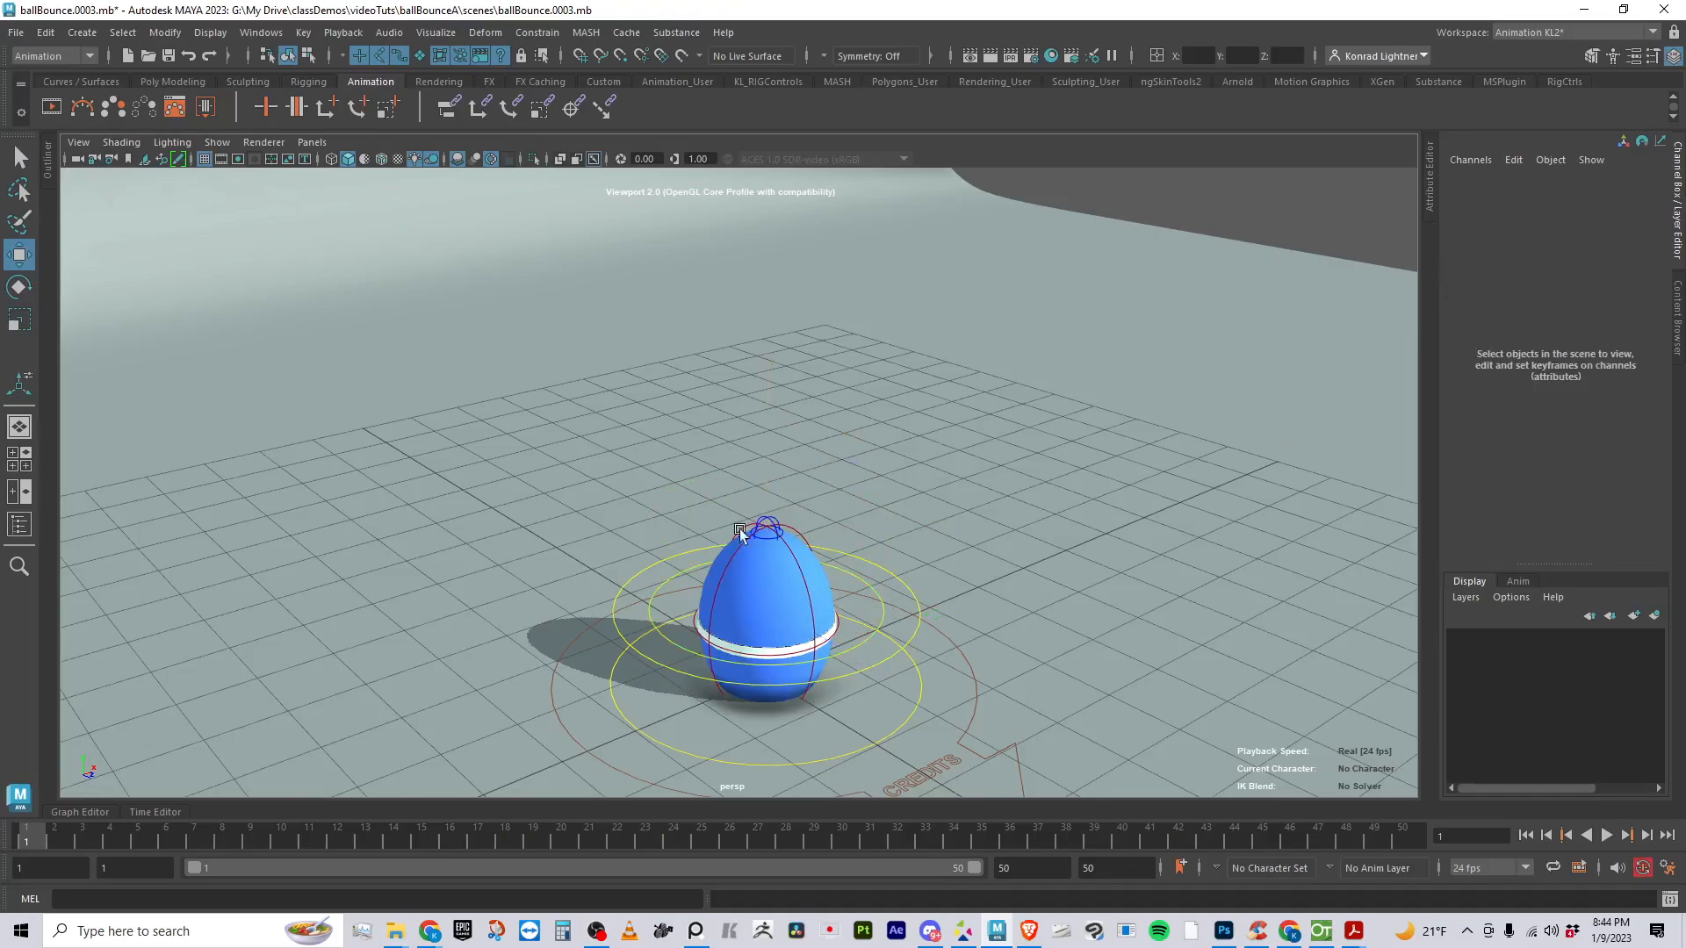
- Check the top control's channels, and reset the bottom control's Translate Y and Twist to 0
left_click(763, 524)
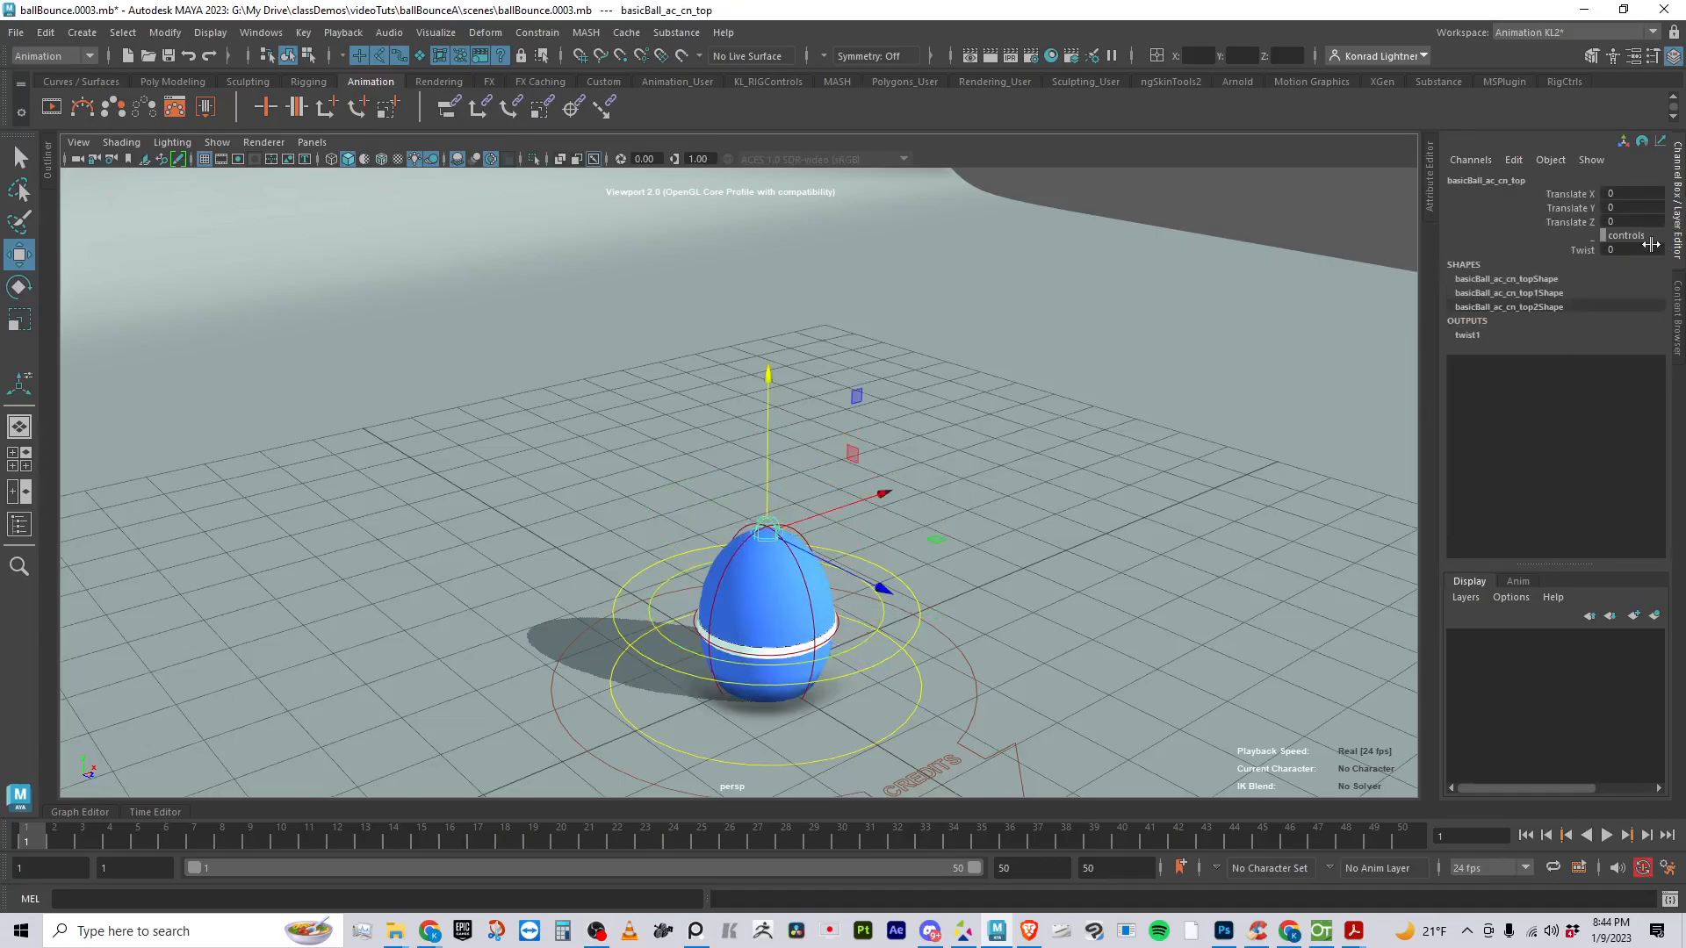
left_click_drag(489, 726, 602, 395, "alt")
left_click(595, 367)
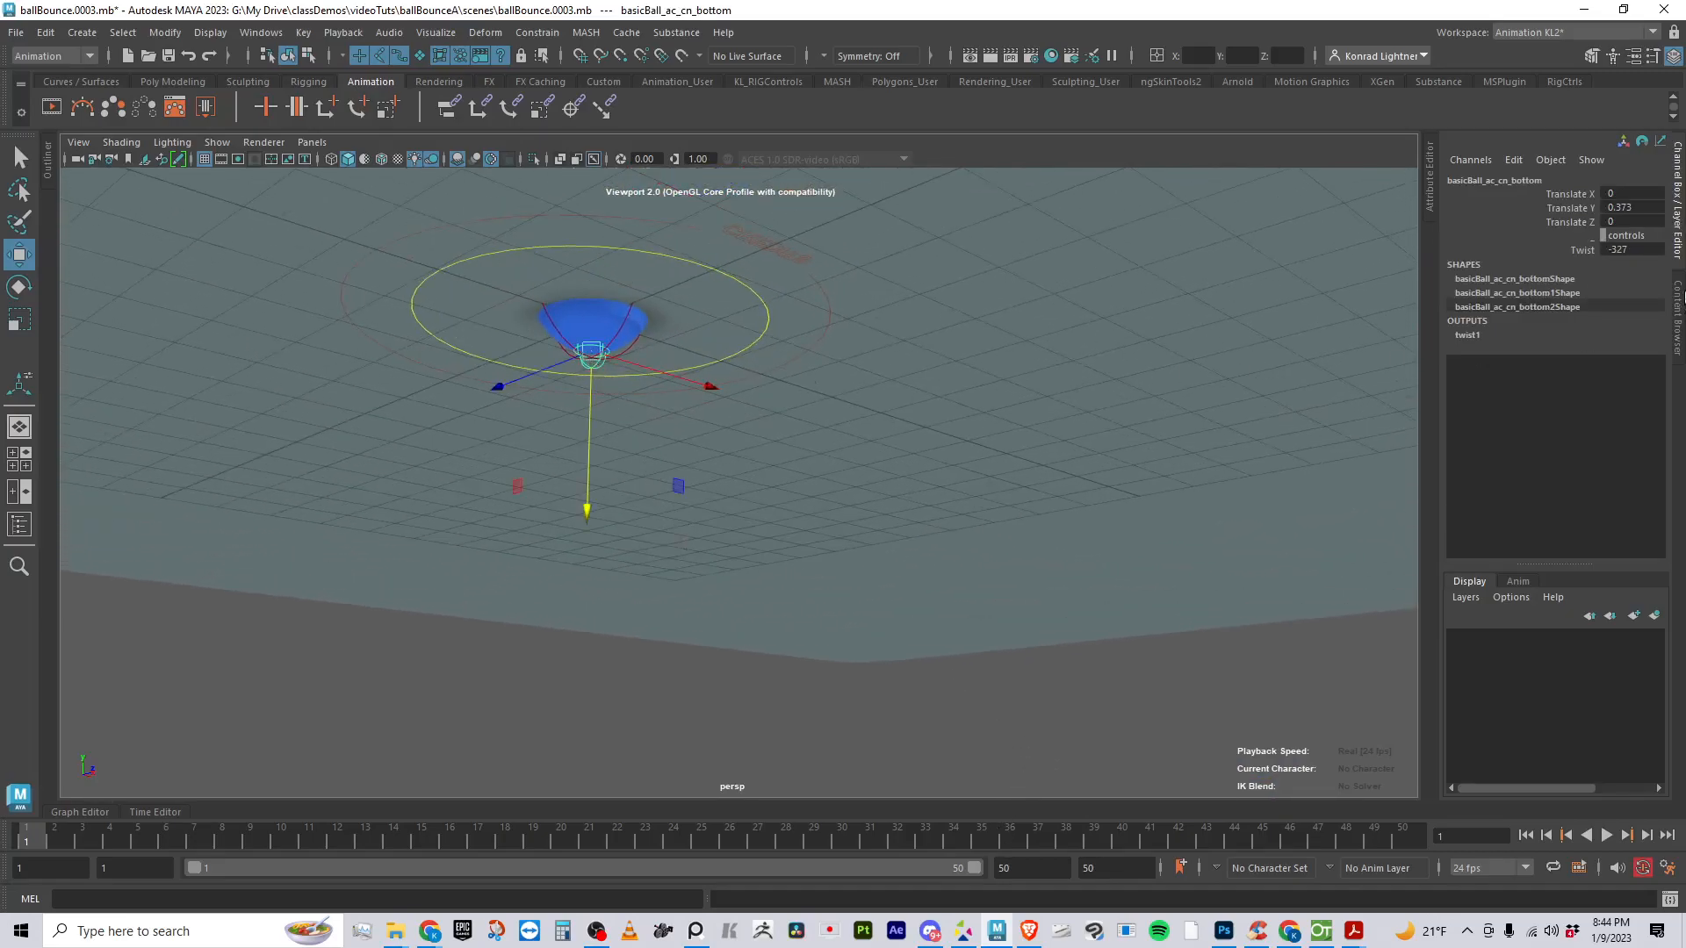
left_click(1642, 212)
type("0")
key("Return")
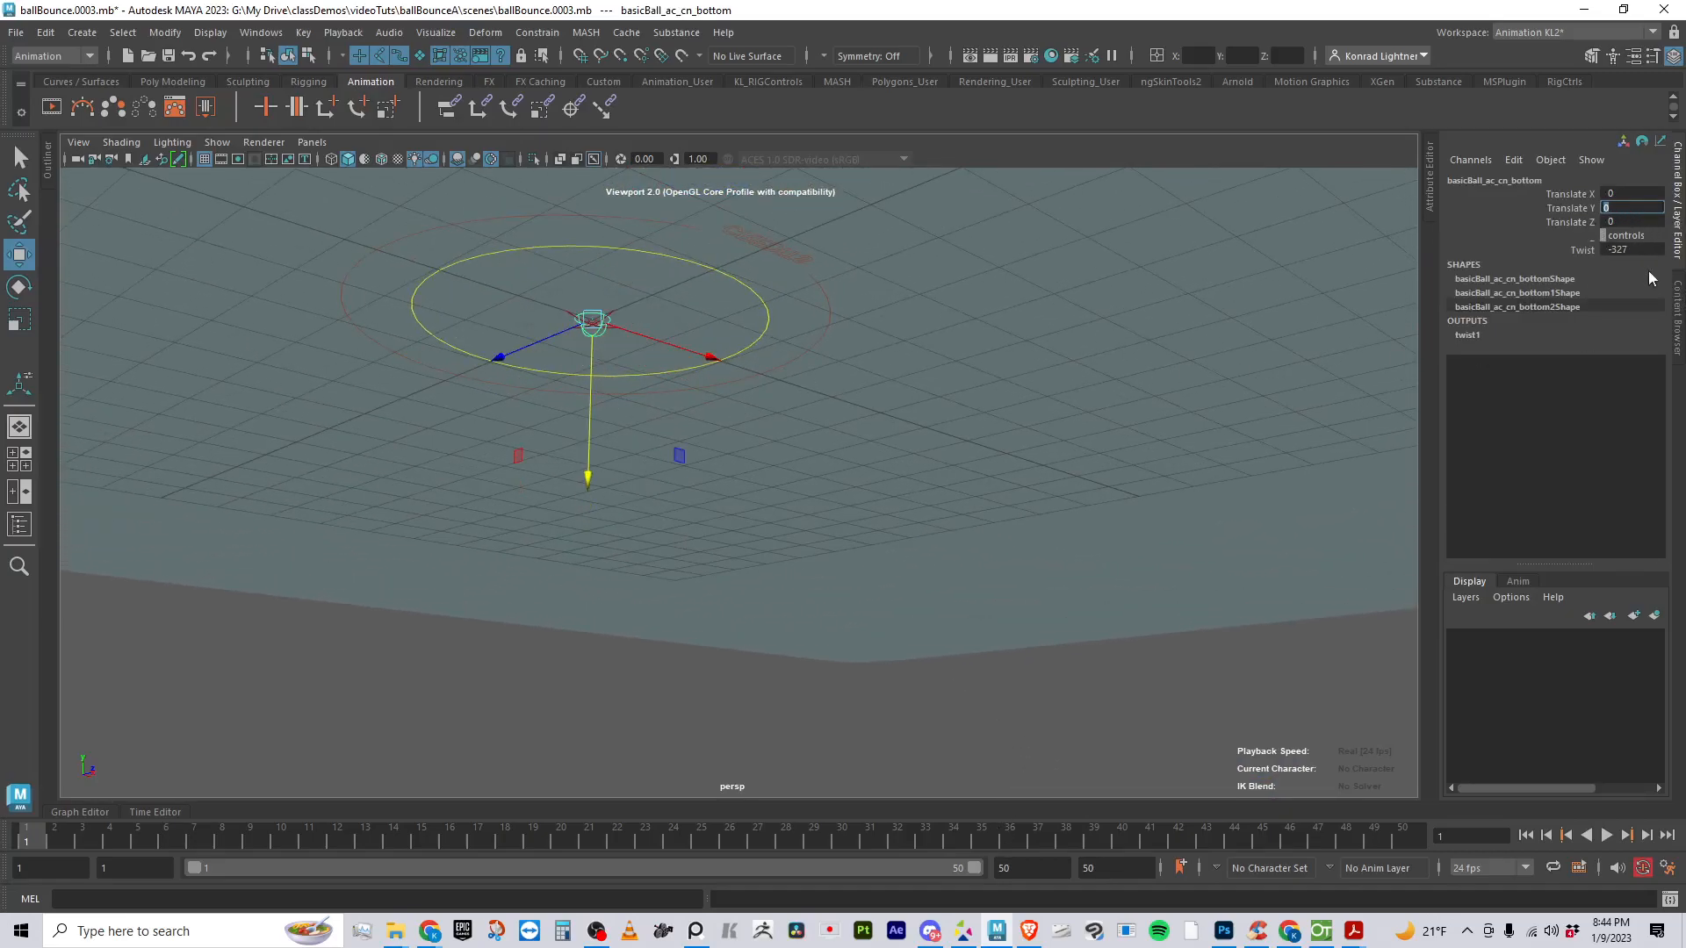
left_click(1653, 250)
key("Return")
- Check the channels of the center control and the ring control around the ball, and clear the selection
left_click_drag(1008, 367, 884, 566, "alt")
left_click(920, 513)
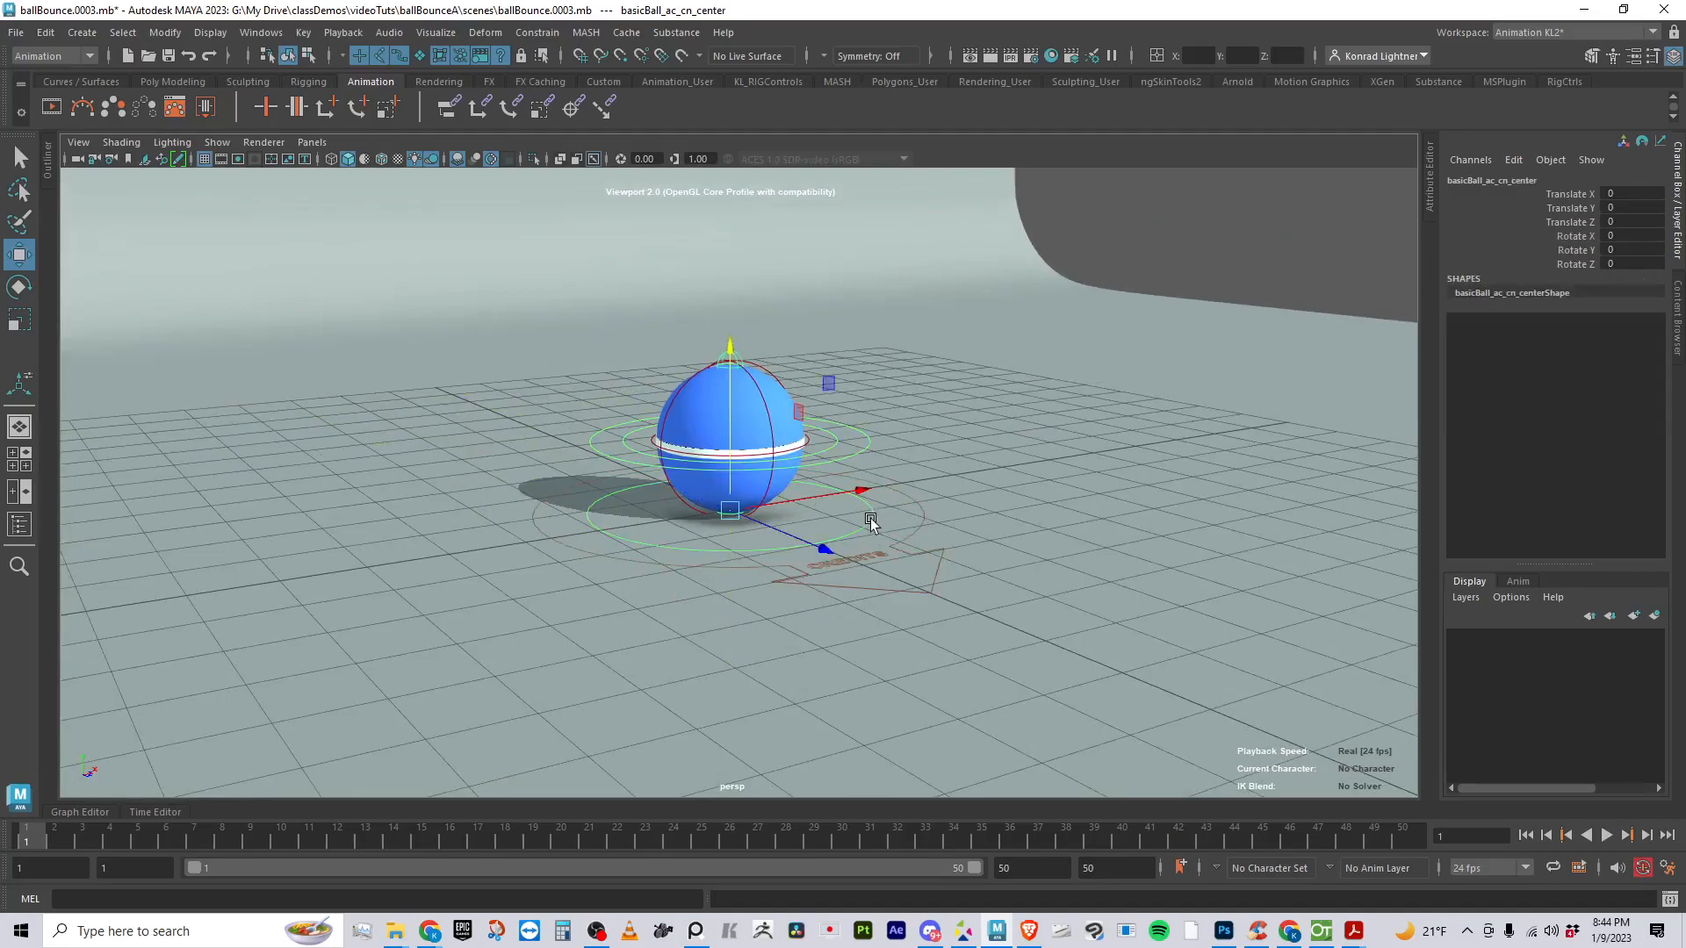
left_click(874, 467)
left_click_drag(1009, 551, 1209, 283, "alt")
left_click(1162, 375)
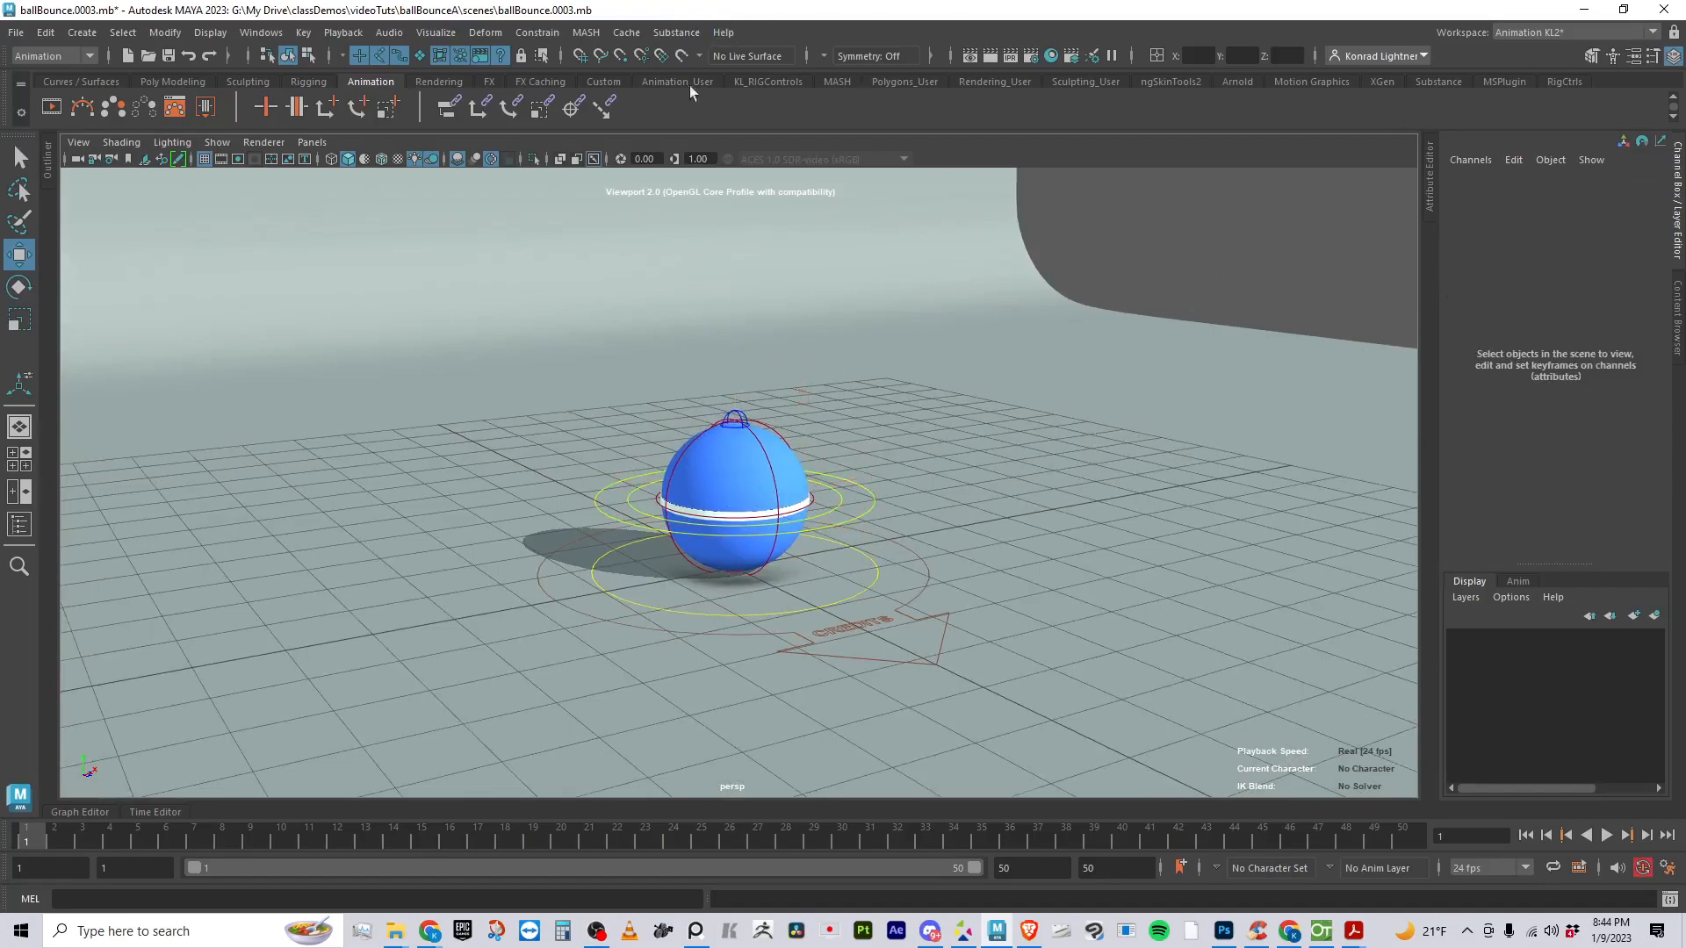